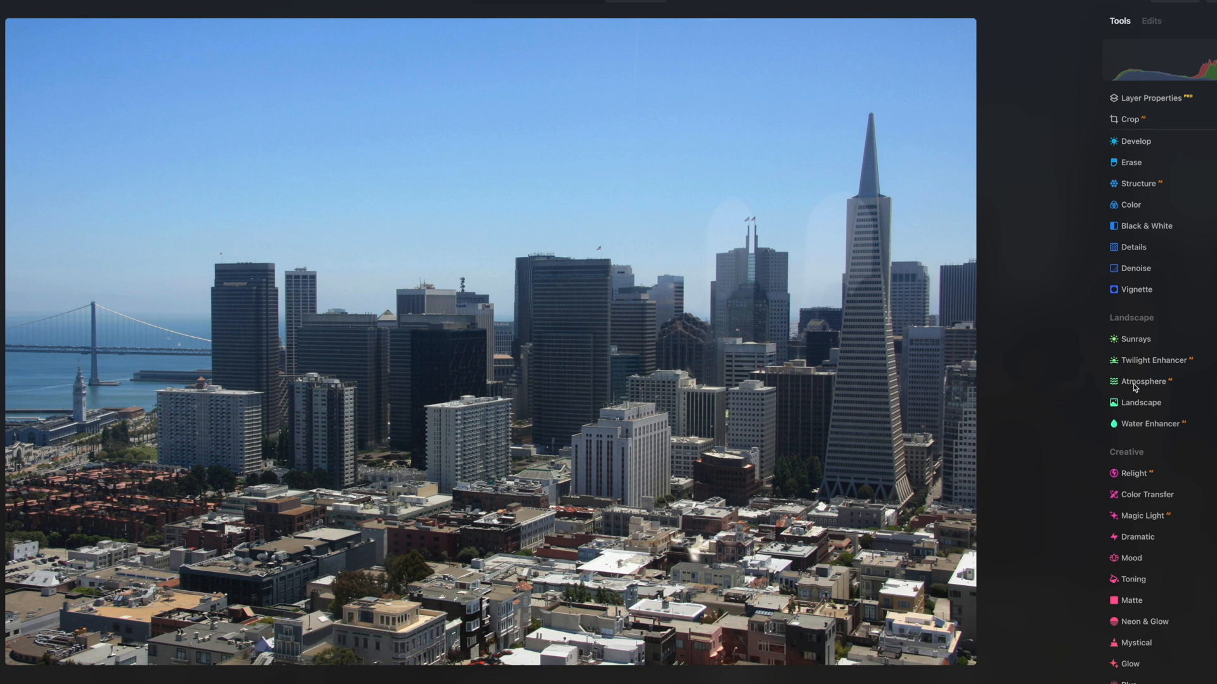
Try a manual Develop adjustment on the skyline photo with Exposure 0.42, Highlights -66 and Shadows 35
scroll(1144, 363, up, 5)
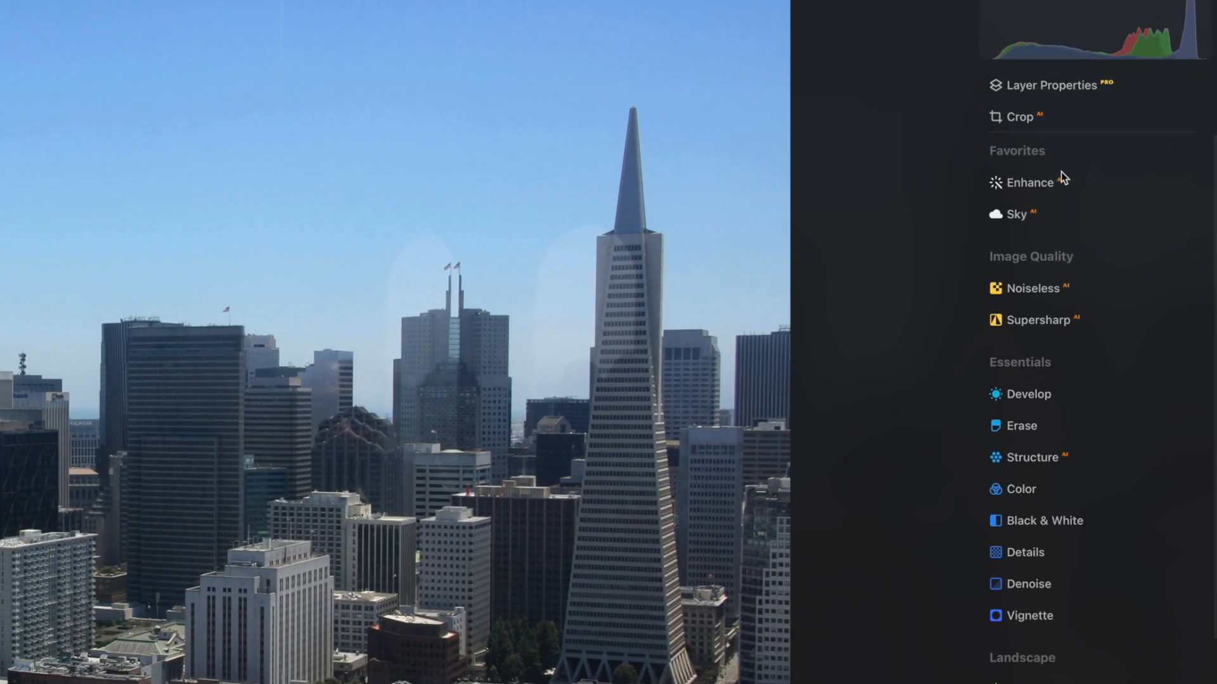
click(1080, 183)
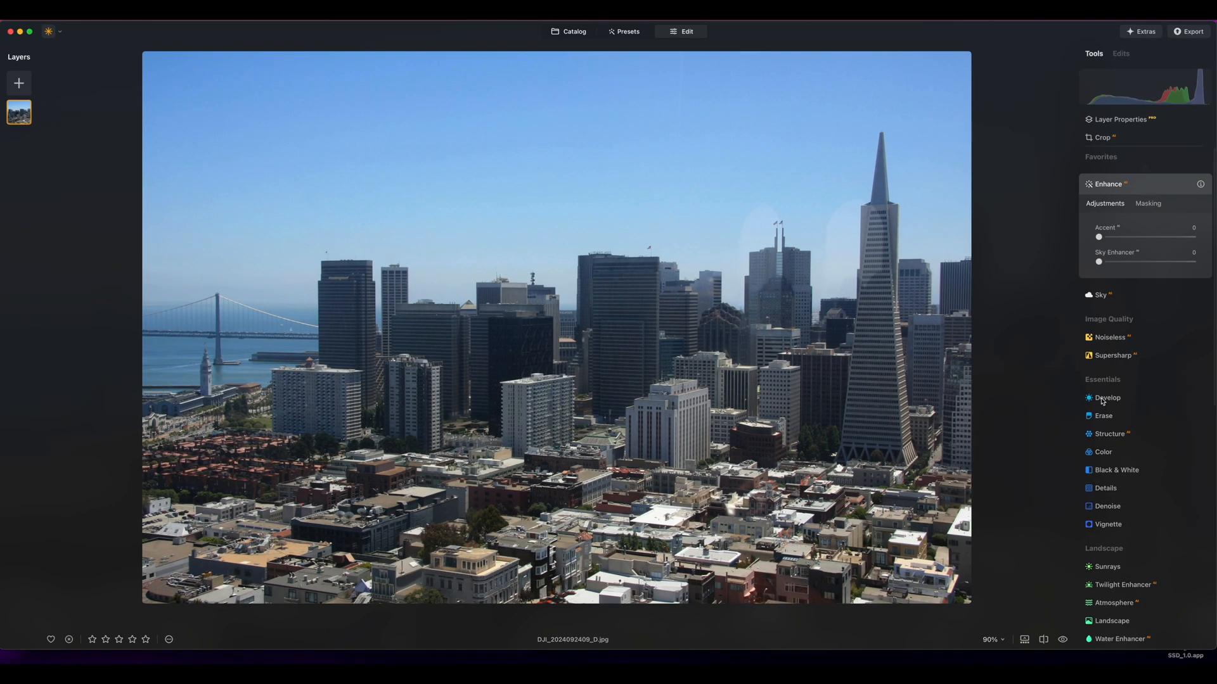
click(1103, 399)
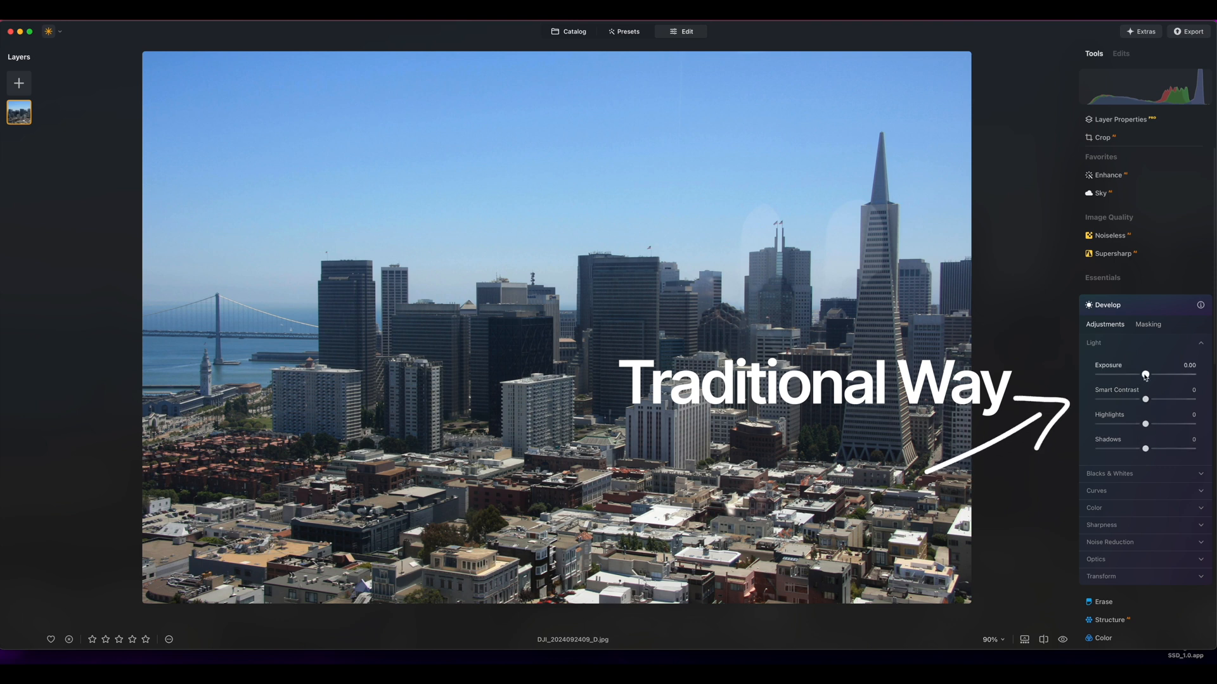
drag(1144, 374, 1149, 375)
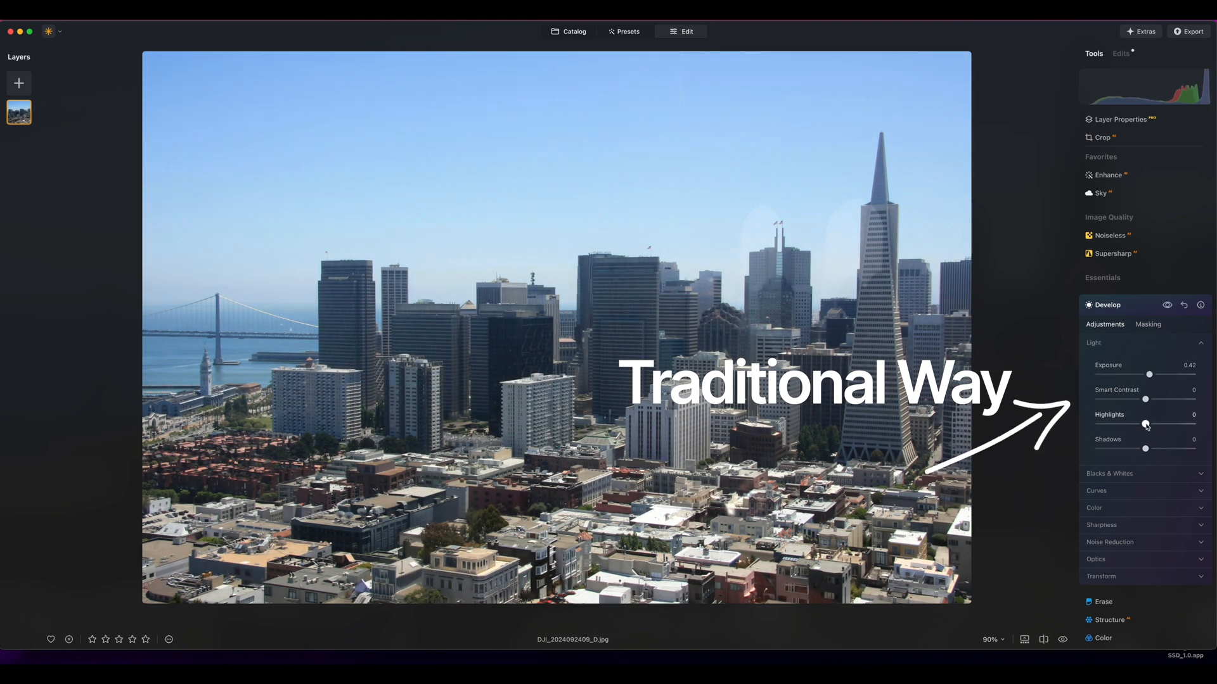
drag(1146, 424, 1162, 449)
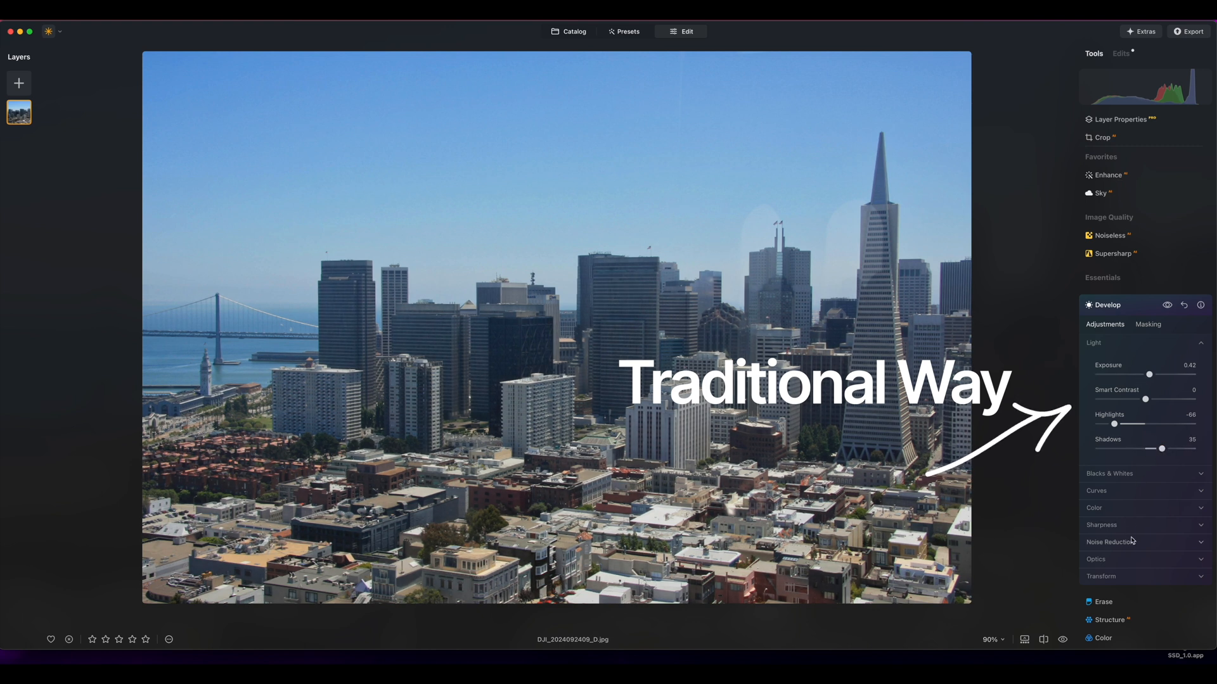
Raise the Develop colour Saturation to 19 and fine-tune the Exposure and Smart Contrast
click(1128, 507)
scroll(1134, 529, down, 2)
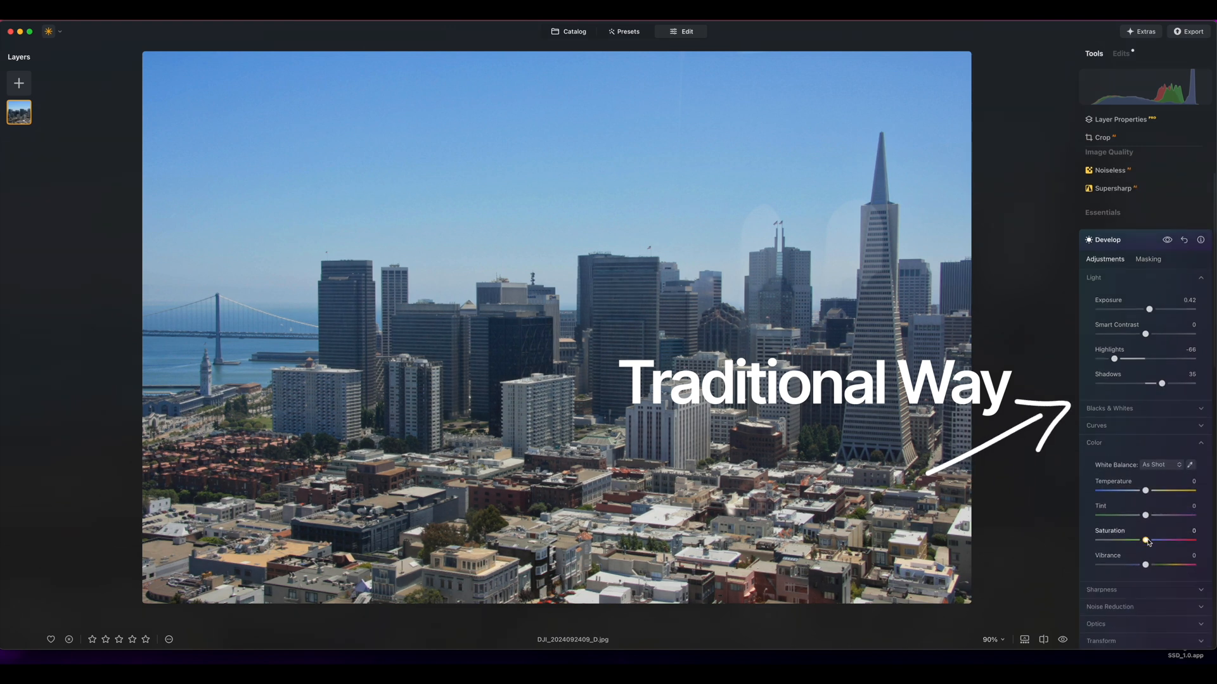
drag(1143, 540, 1155, 542)
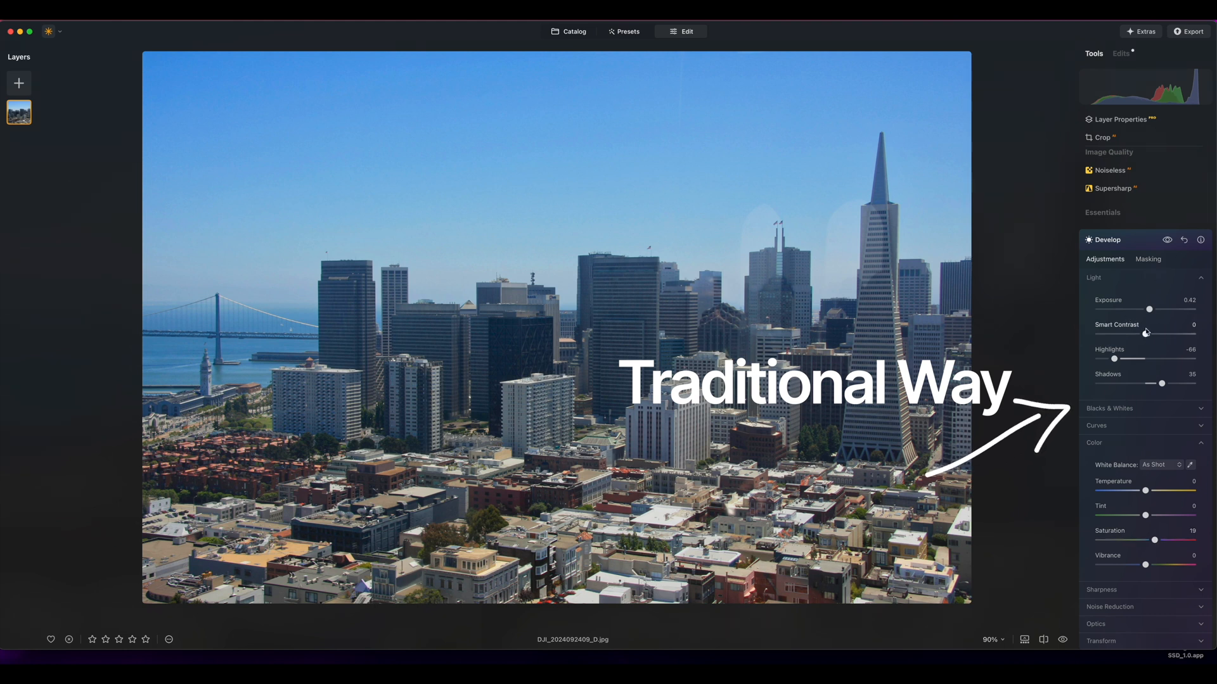
drag(1150, 311, 1141, 336)
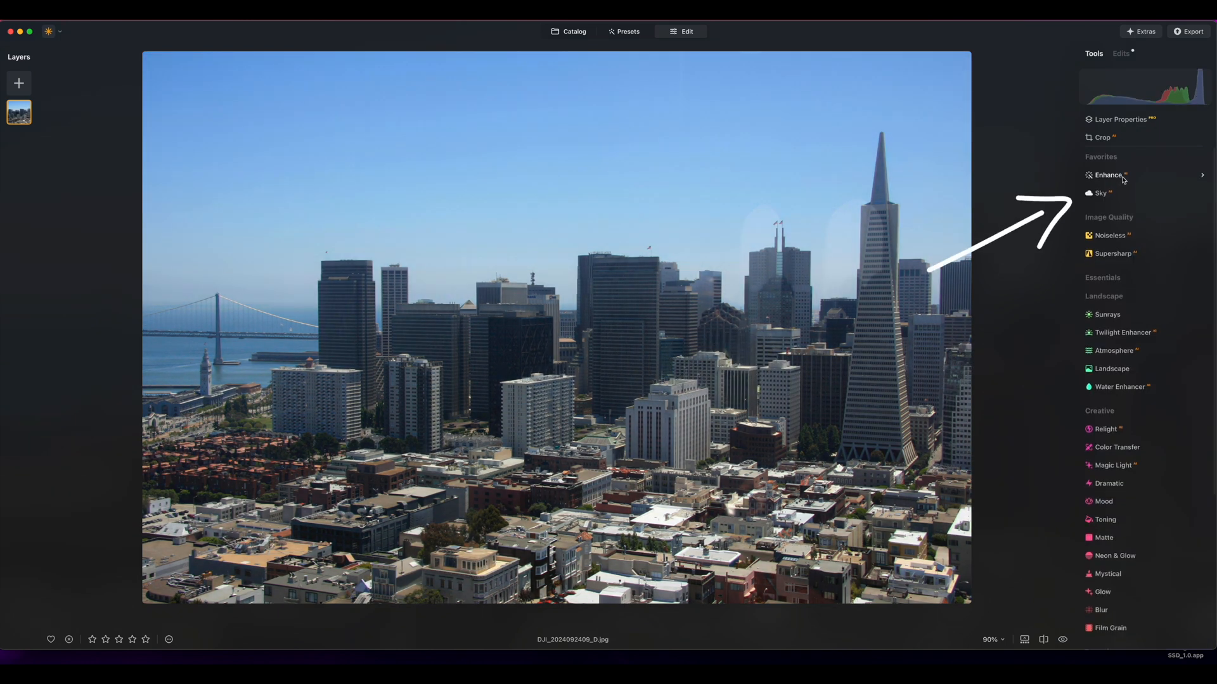
Set the Enhance Accent to 62 on the skyline photo and compare the result with the original
click(1123, 180)
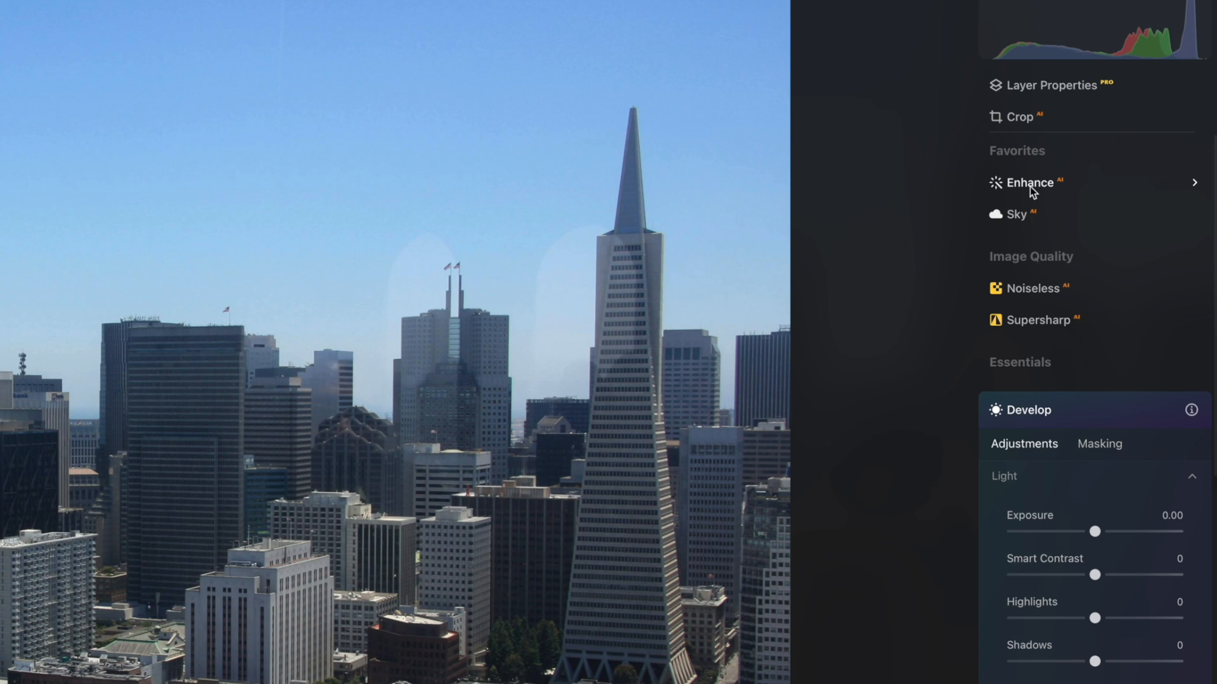
click(1030, 185)
drag(1016, 292, 1119, 291)
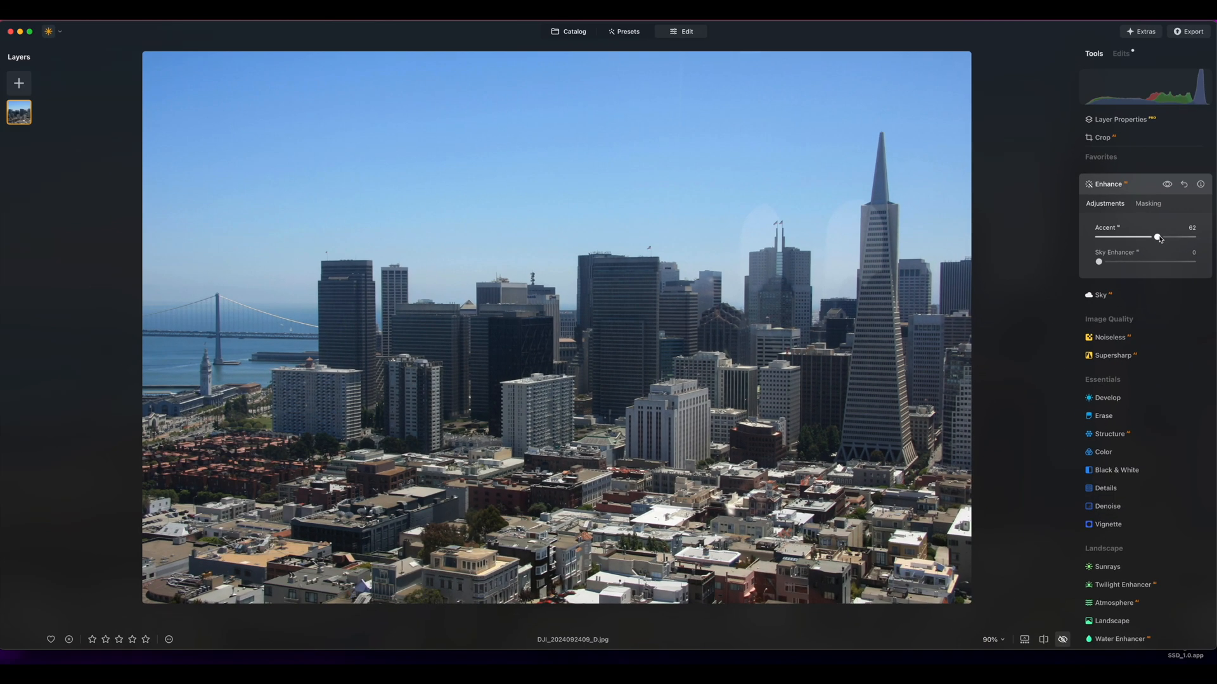
key(backslash)
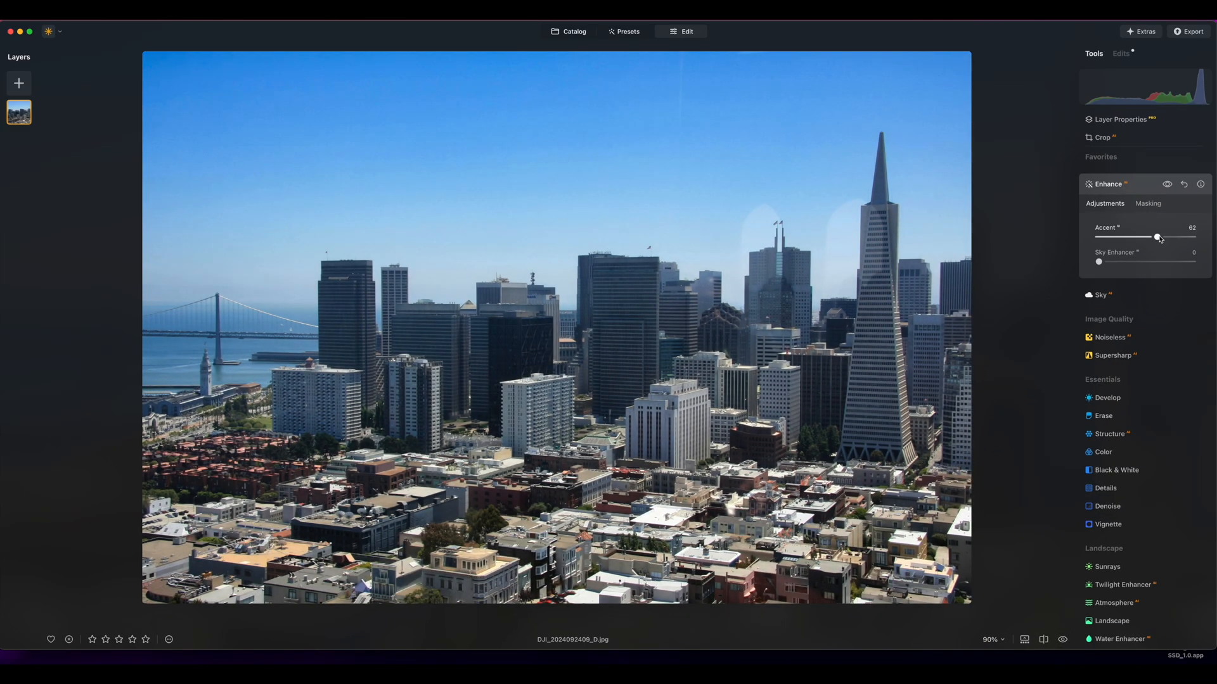
key(backslash)
key(backslash)
Set the Structure Amount to 28 on the skyline photo
scroll(1106, 341, down, 3)
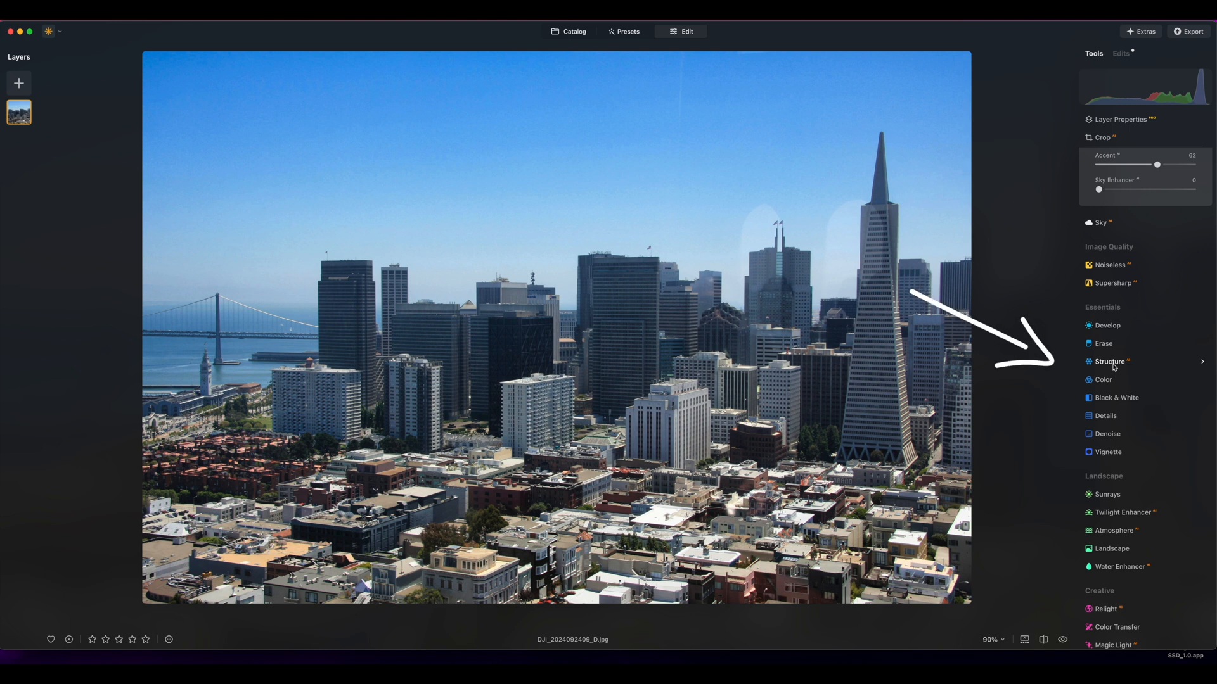
click(1114, 367)
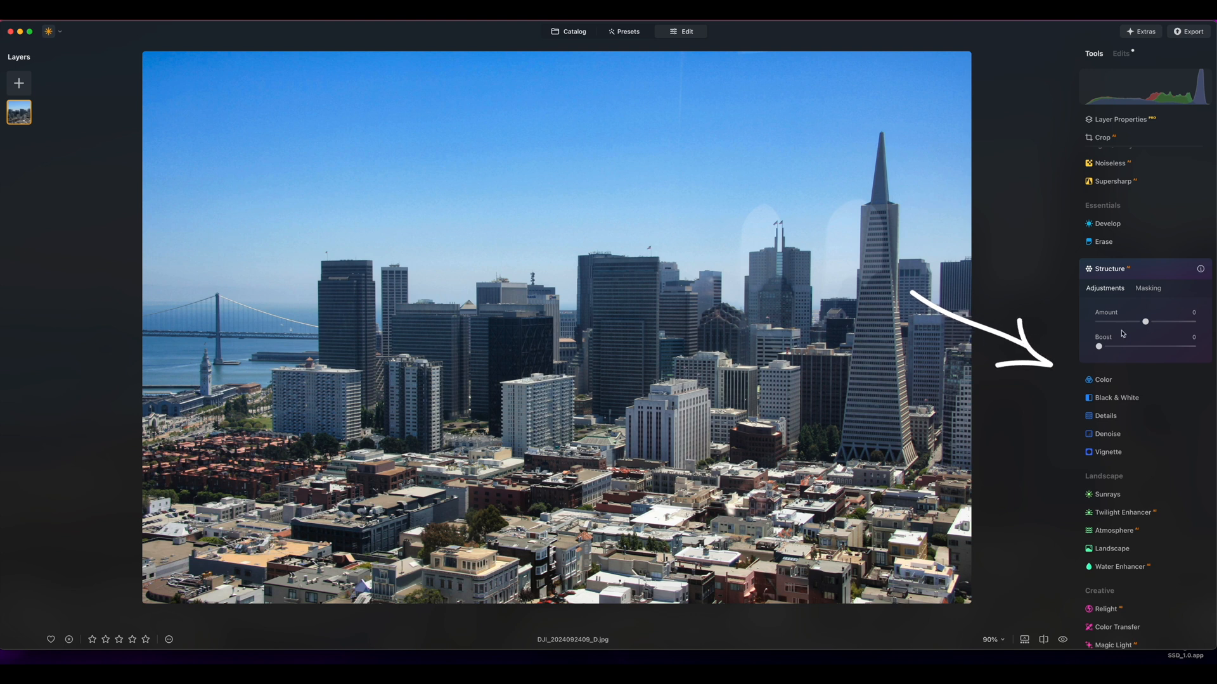
drag(1143, 322, 1157, 322)
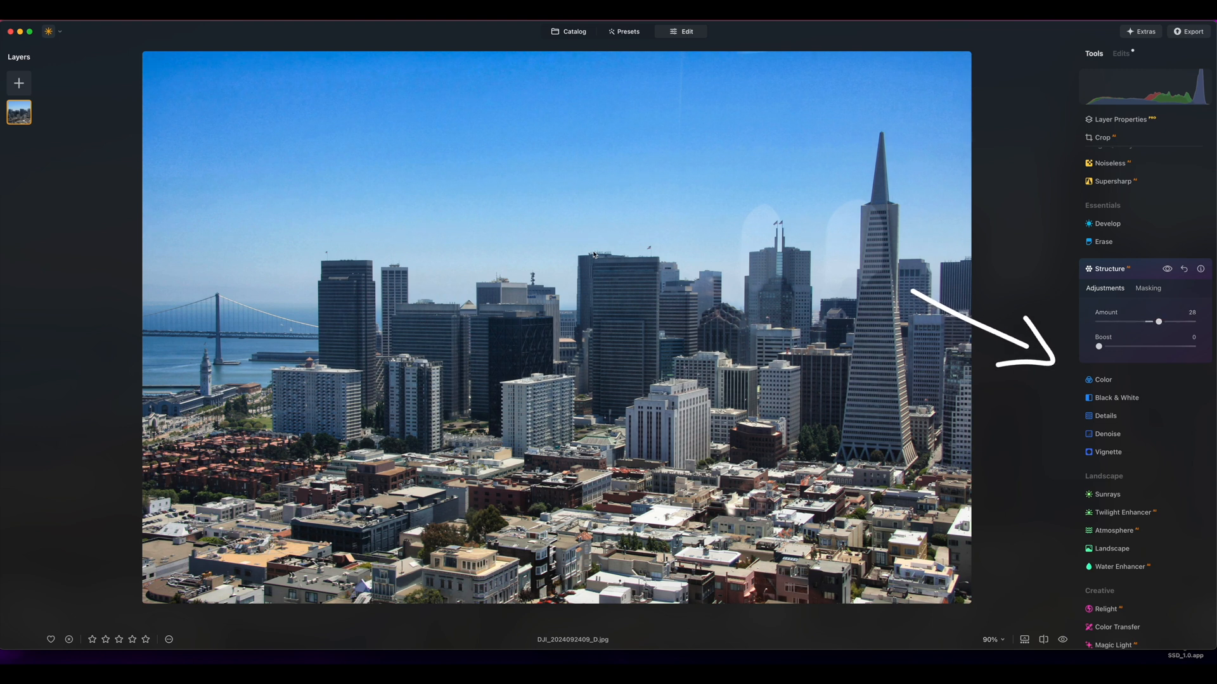
Compare the edited skyline with the original, sweeping the before/after divider across to the photo's left edge
key(backslash)
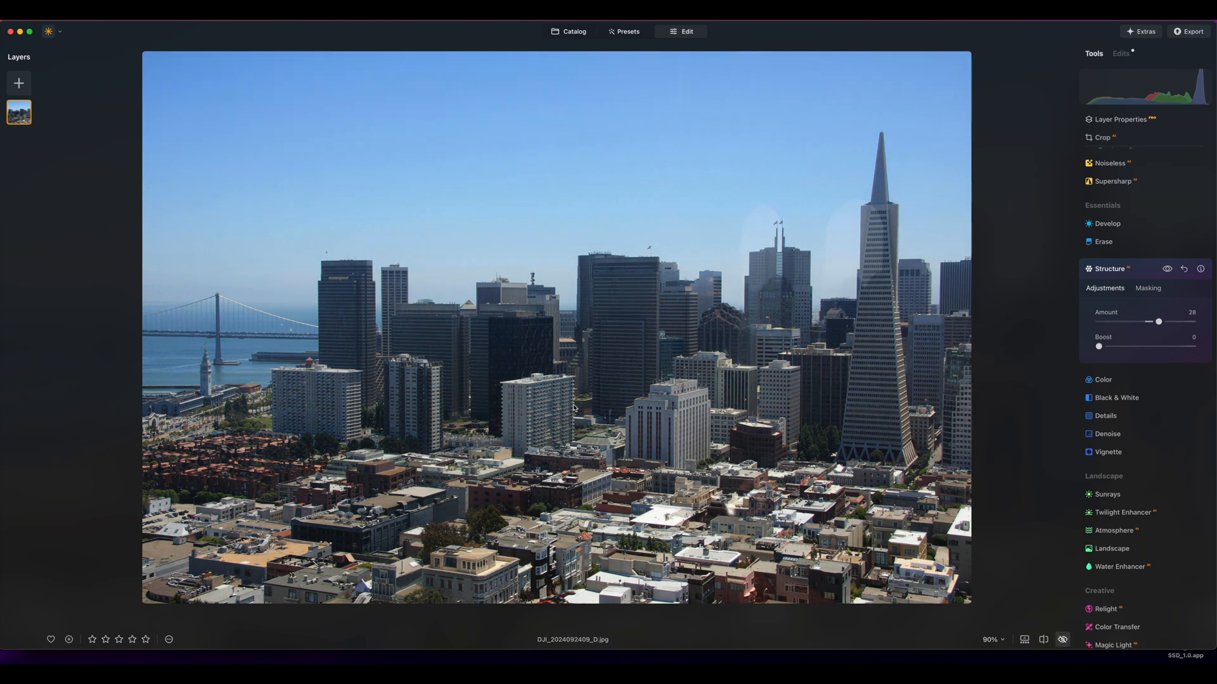
key(backslash)
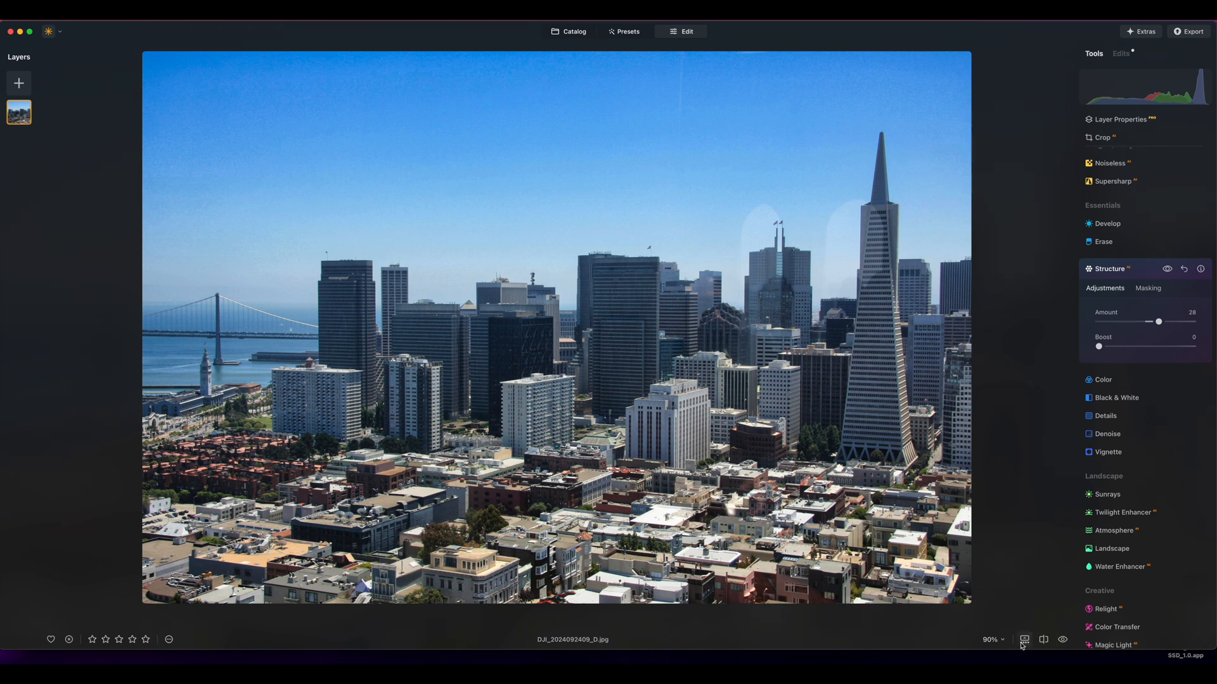
click(1045, 640)
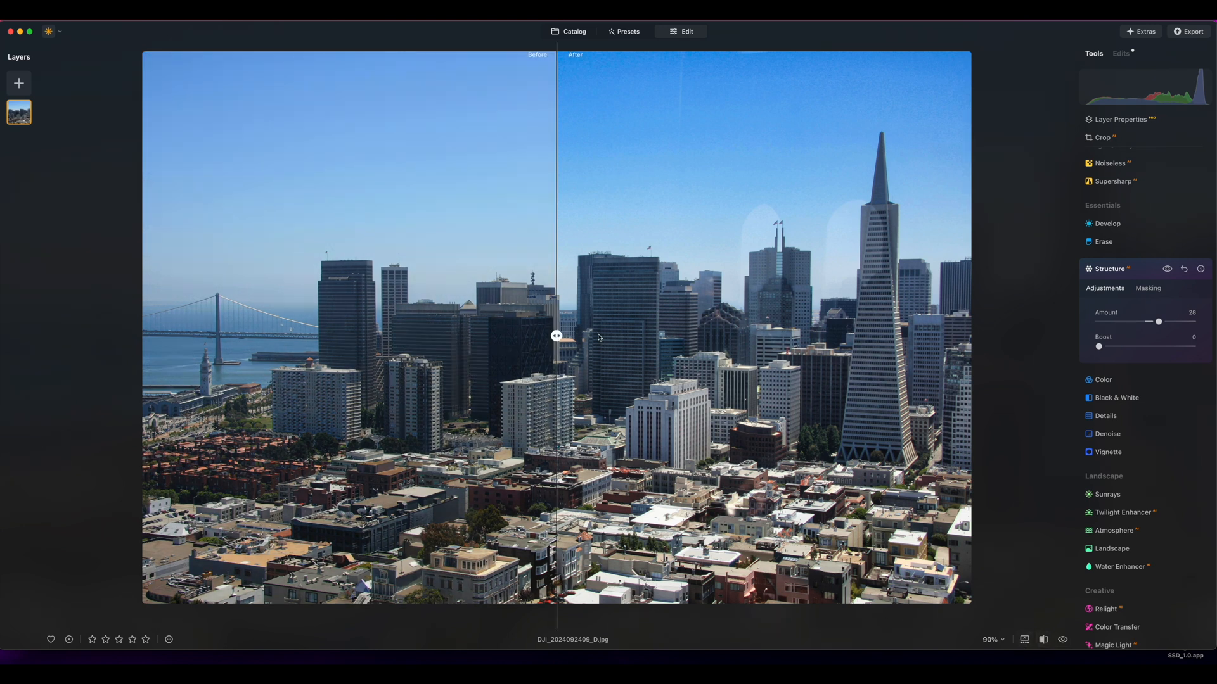
drag(556, 336, 149, 373)
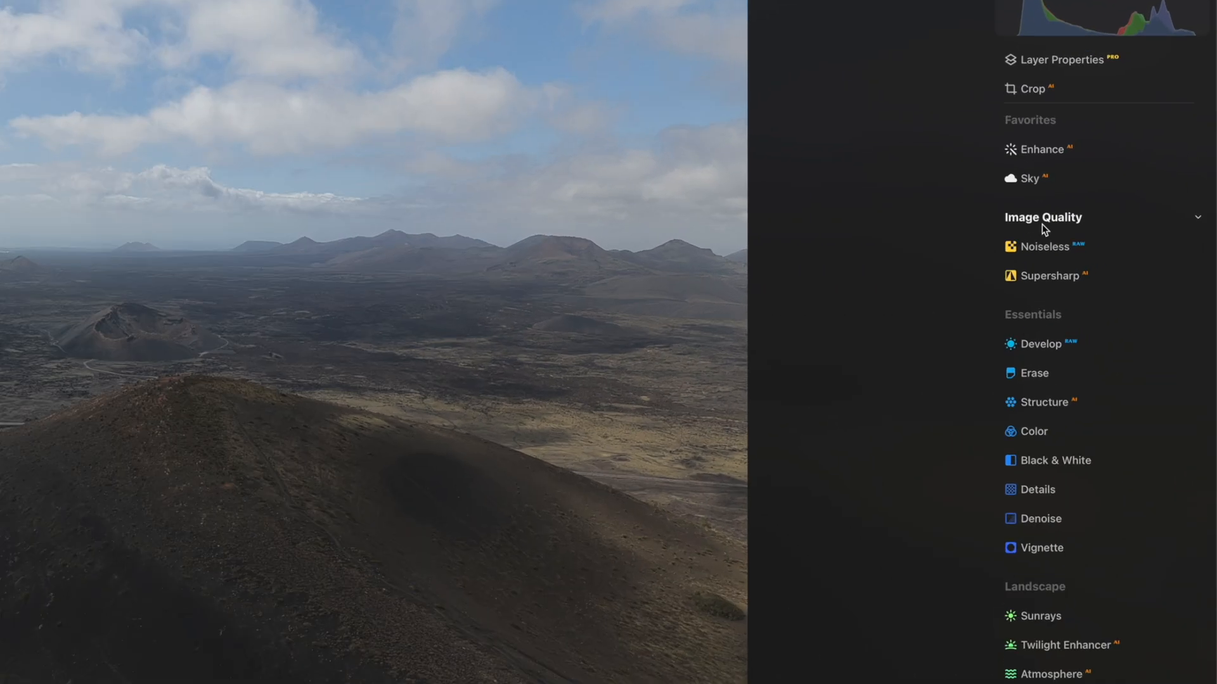
Apply Universal Supersharp sharpening to the volcano photo and set its Enhance Accent to 46
click(1040, 276)
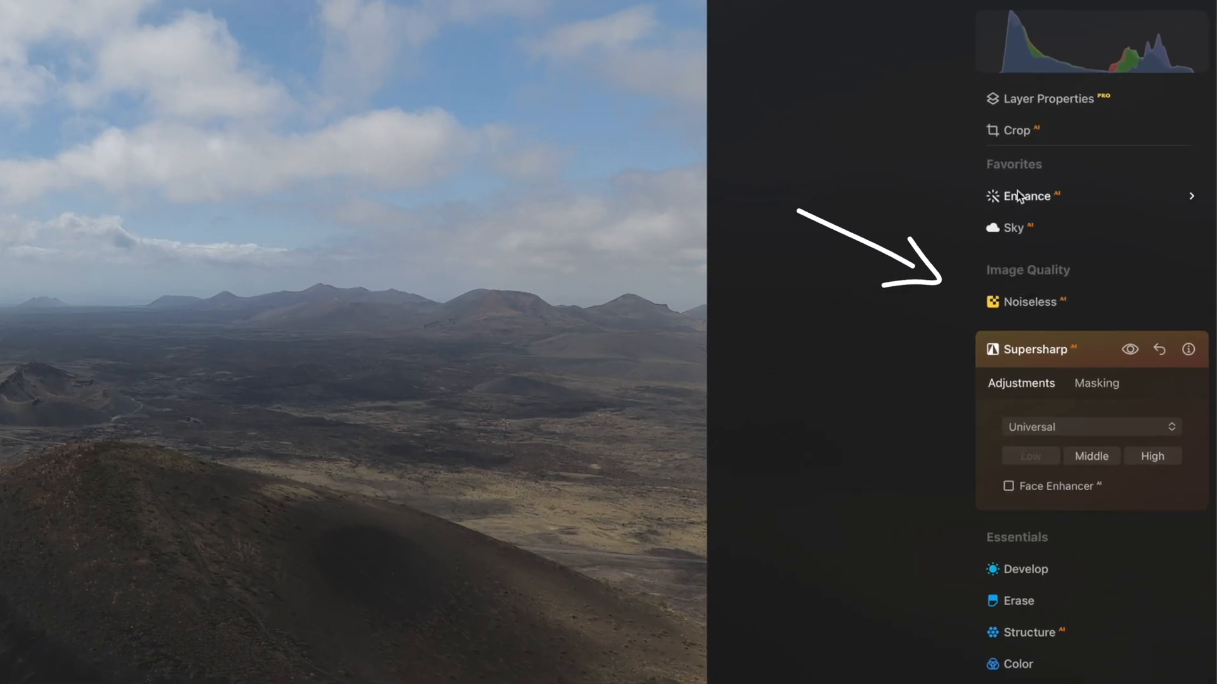
click(1103, 175)
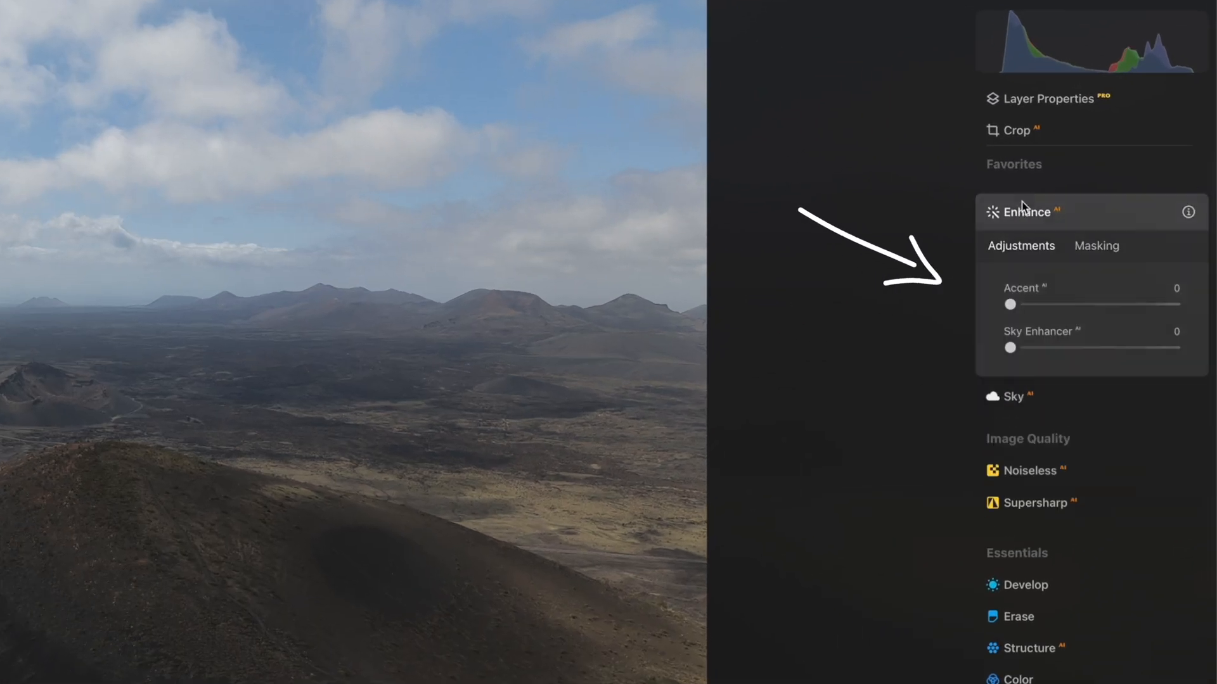
drag(1019, 305, 1059, 304)
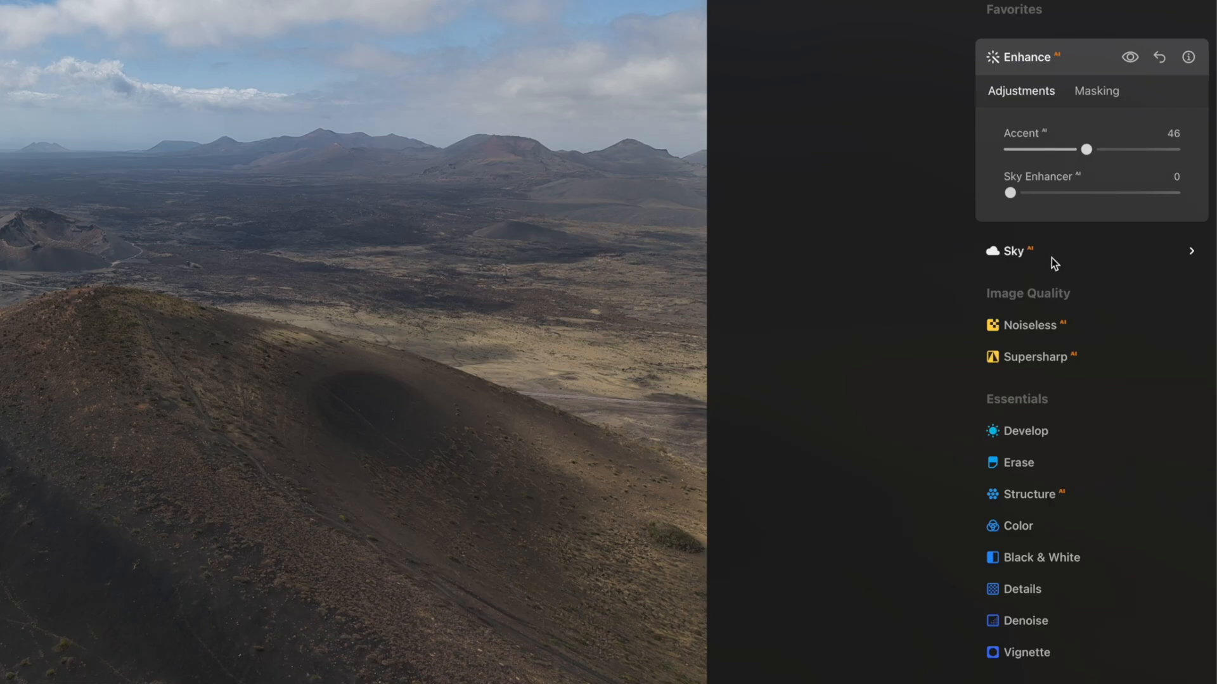
Try Dramatic Sky 6 on the volcano photo, and settle on Dramatic Sunset 3 as the replacement sky
click(1123, 300)
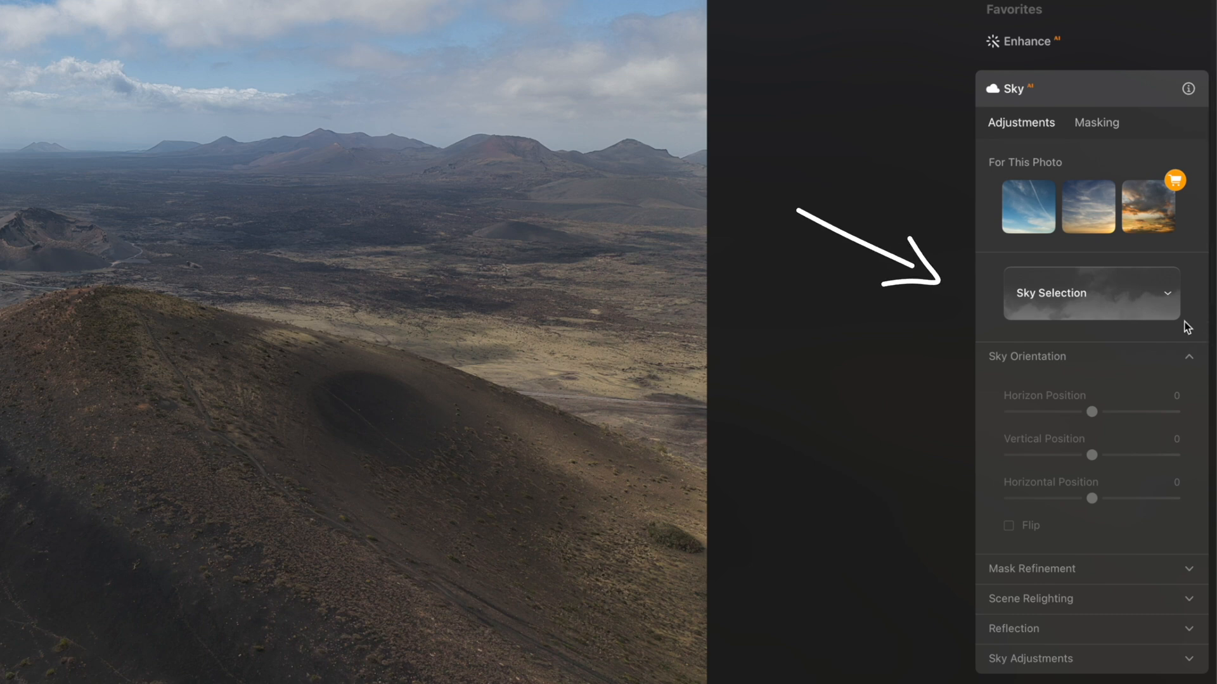
click(1107, 299)
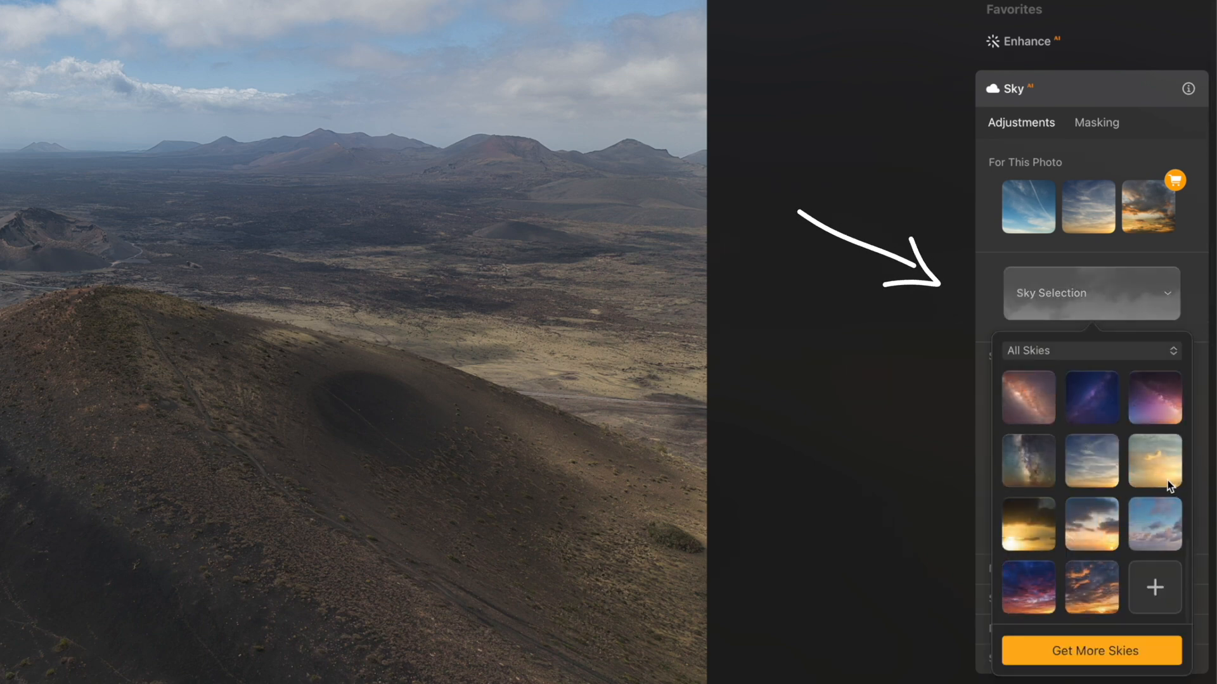
scroll(1085, 507, down, 10)
click(1089, 546)
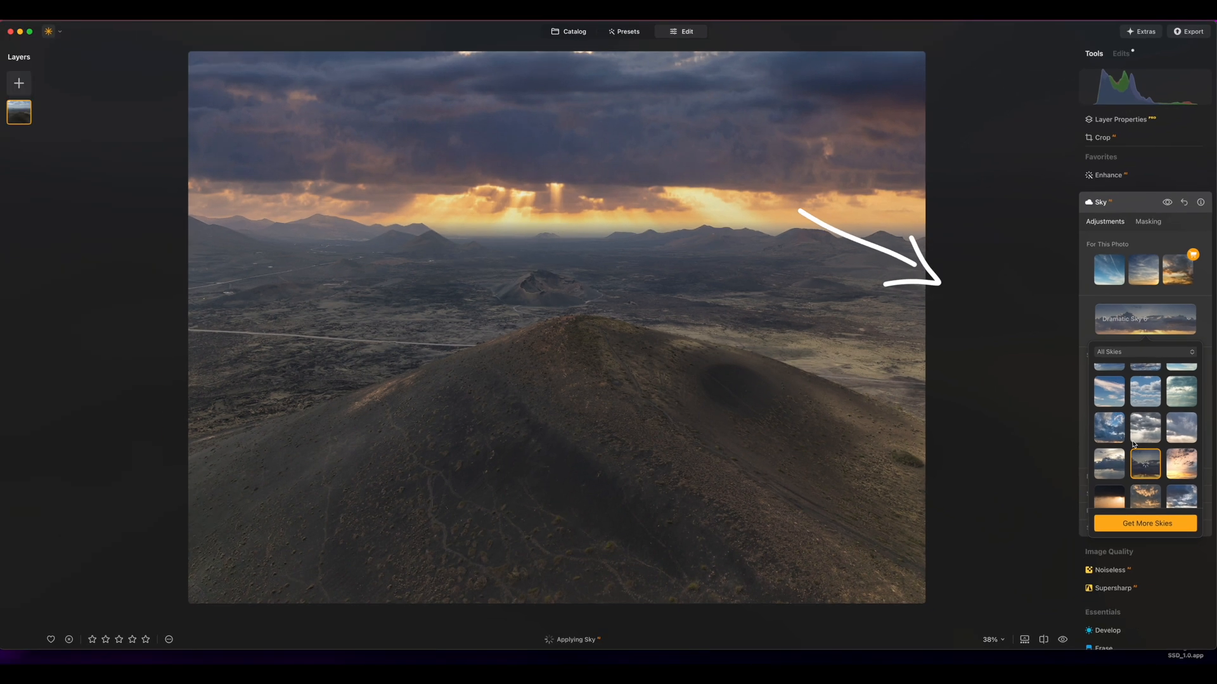
scroll(1081, 546, down, 2)
click(1140, 462)
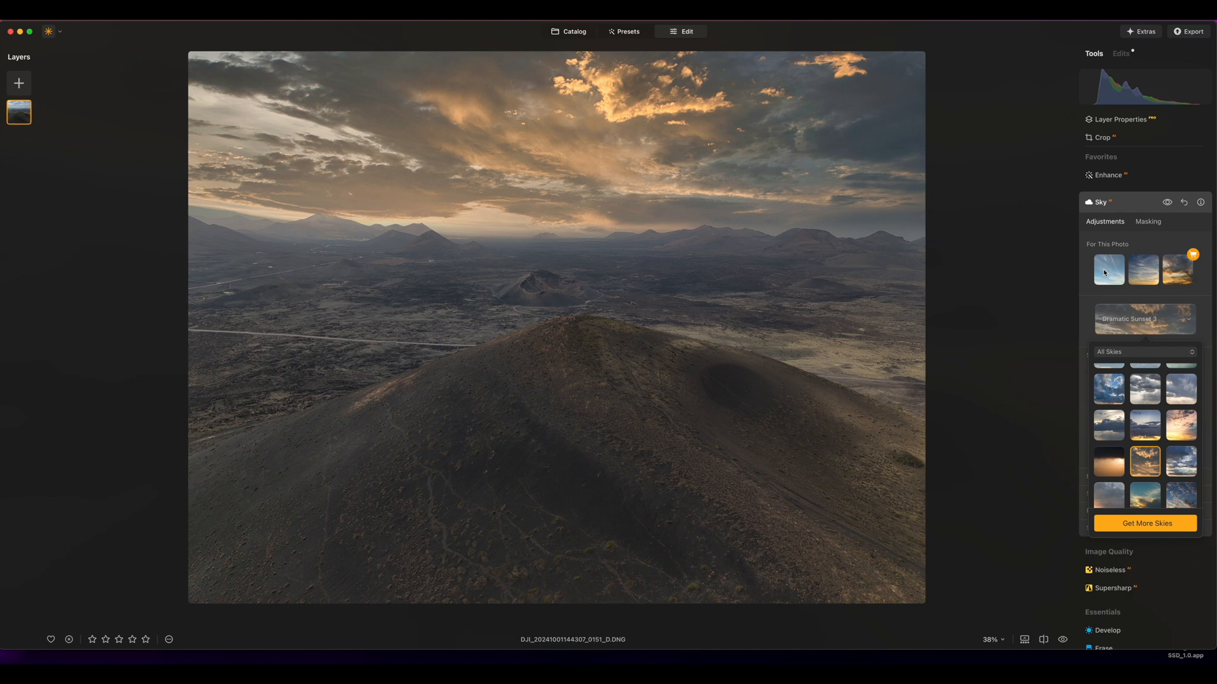
click(1085, 298)
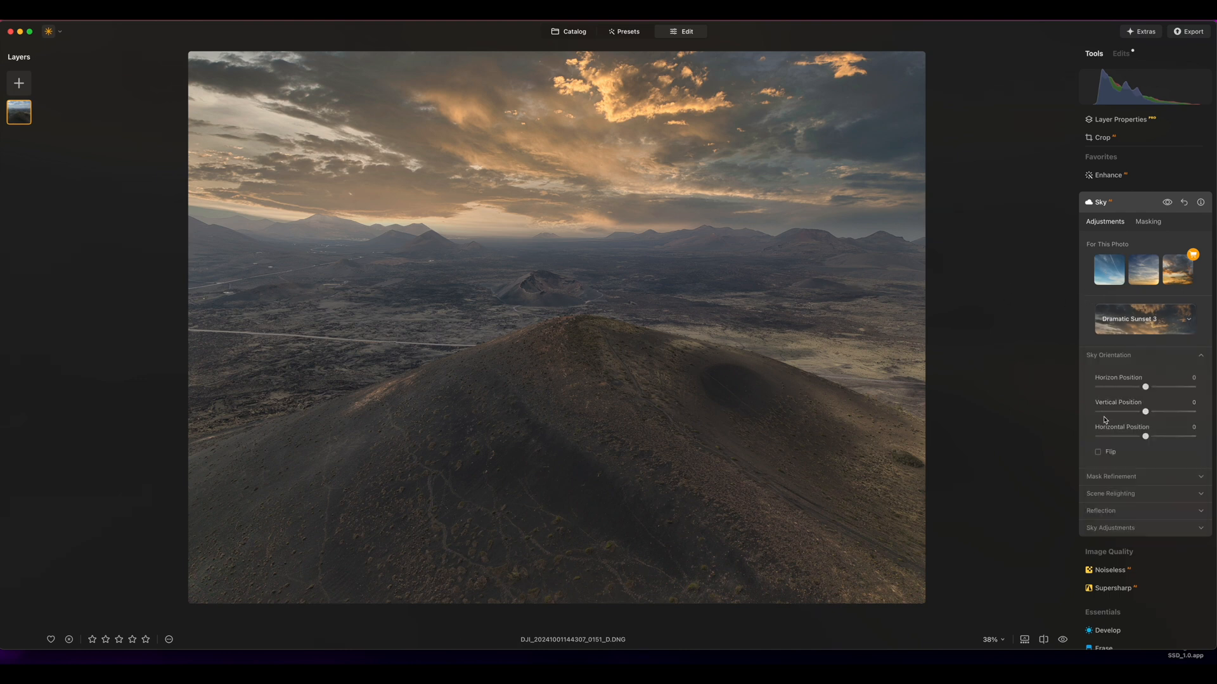
Set Small Details to 10 and Medium Details to 26 on the volcano photo, and compare before and after
scroll(1105, 420, down, 5)
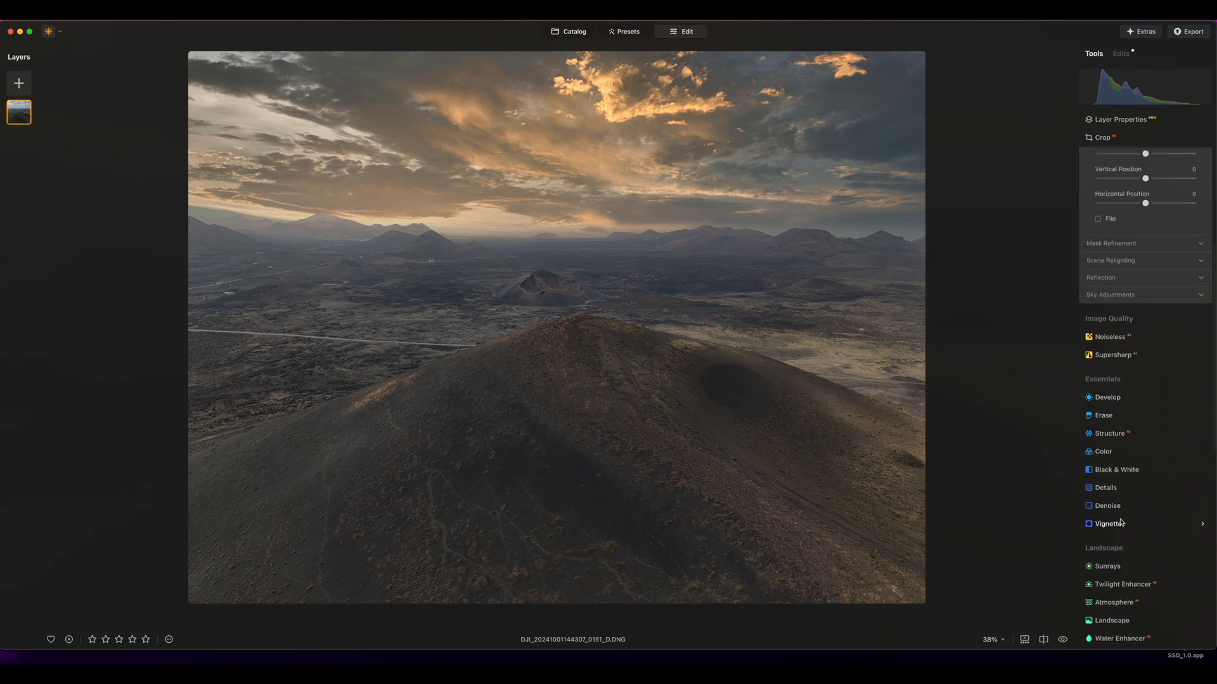
click(1106, 487)
drag(1144, 238, 1148, 239)
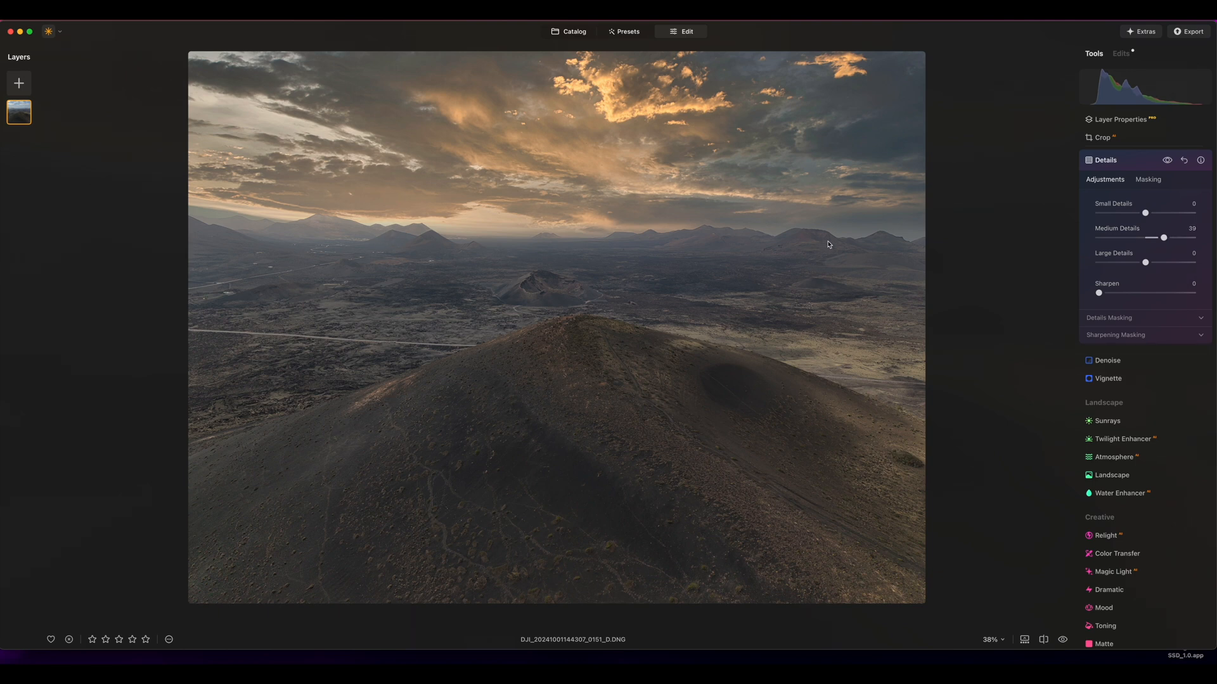
mouse_move(1145, 211)
mouse_down()
mouse_move(1182, 215)
mouse_move(1131, 221)
mouse_move(1141, 252)
mouse_up()
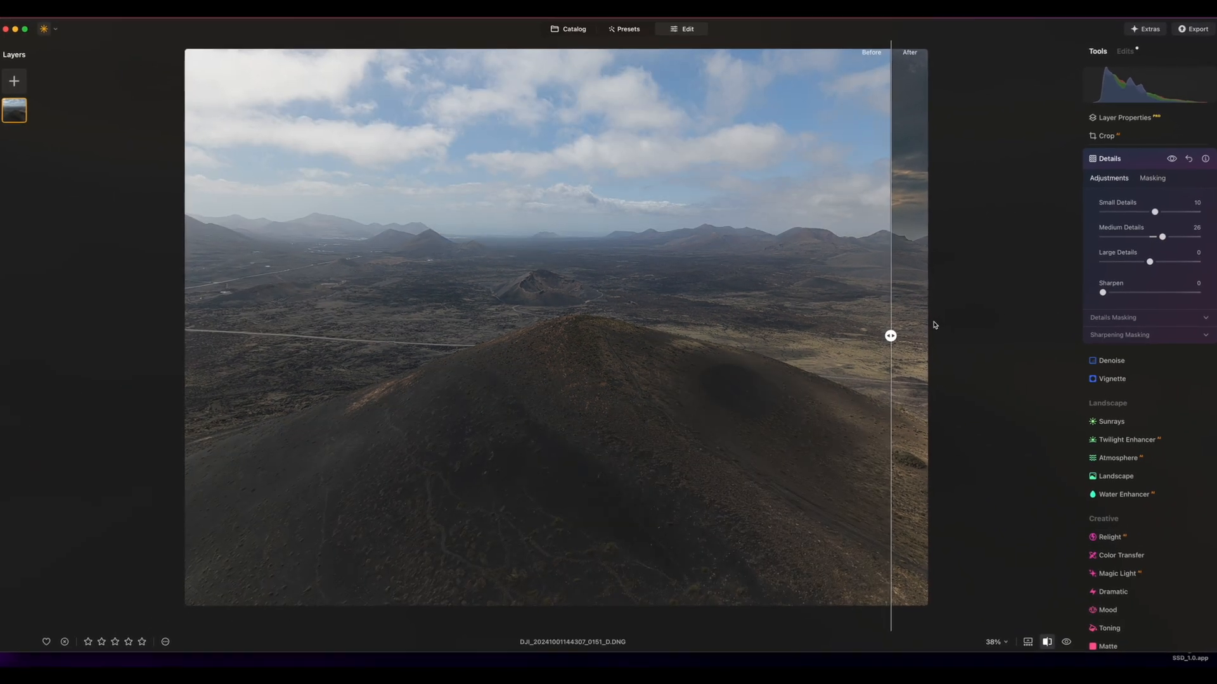
drag(893, 336, 212, 333)
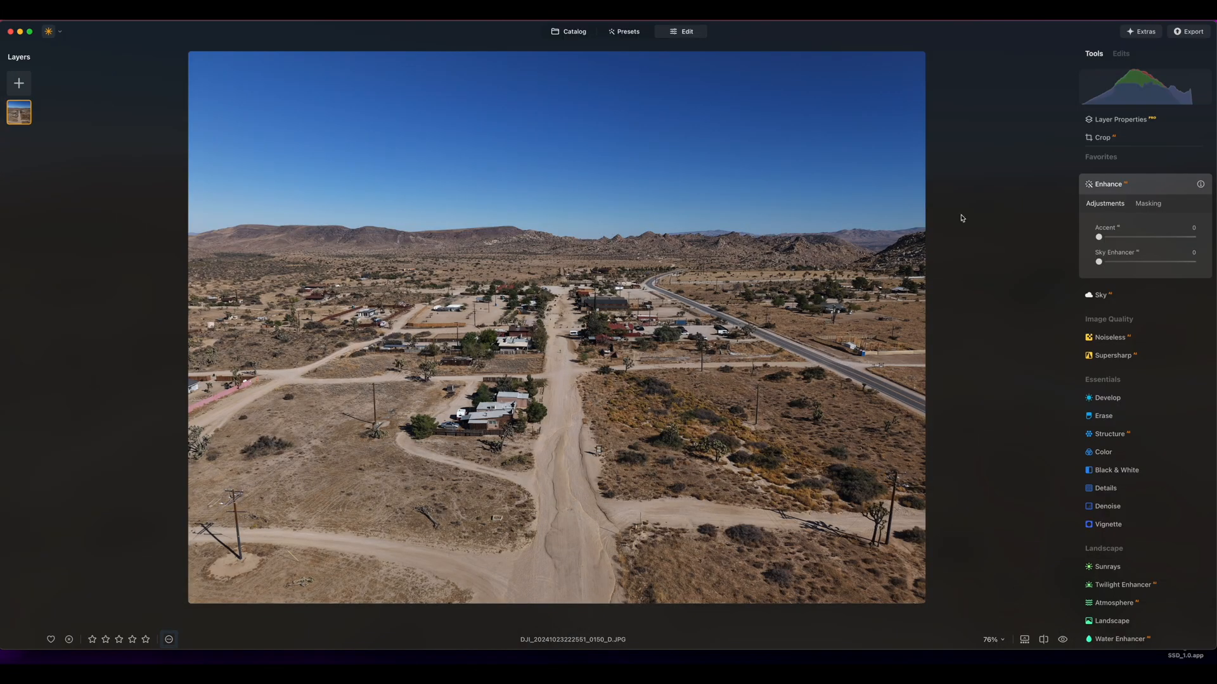
Set the Enhance Accent to 9 on the desert road photo
click(1099, 238)
Open the Mood tool for the desert road photo and browse the DM_DJI Air 3S Luts folder for a custom LUT file
scroll(1126, 345, down, 3)
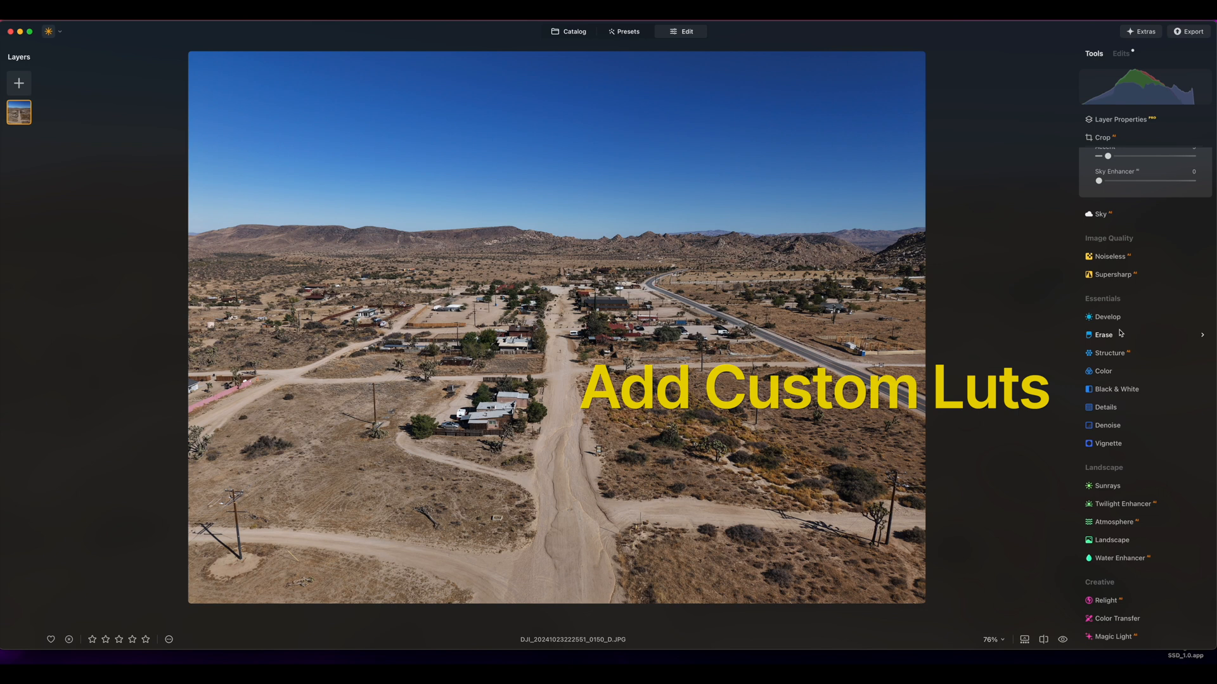
scroll(1119, 332, down, 2)
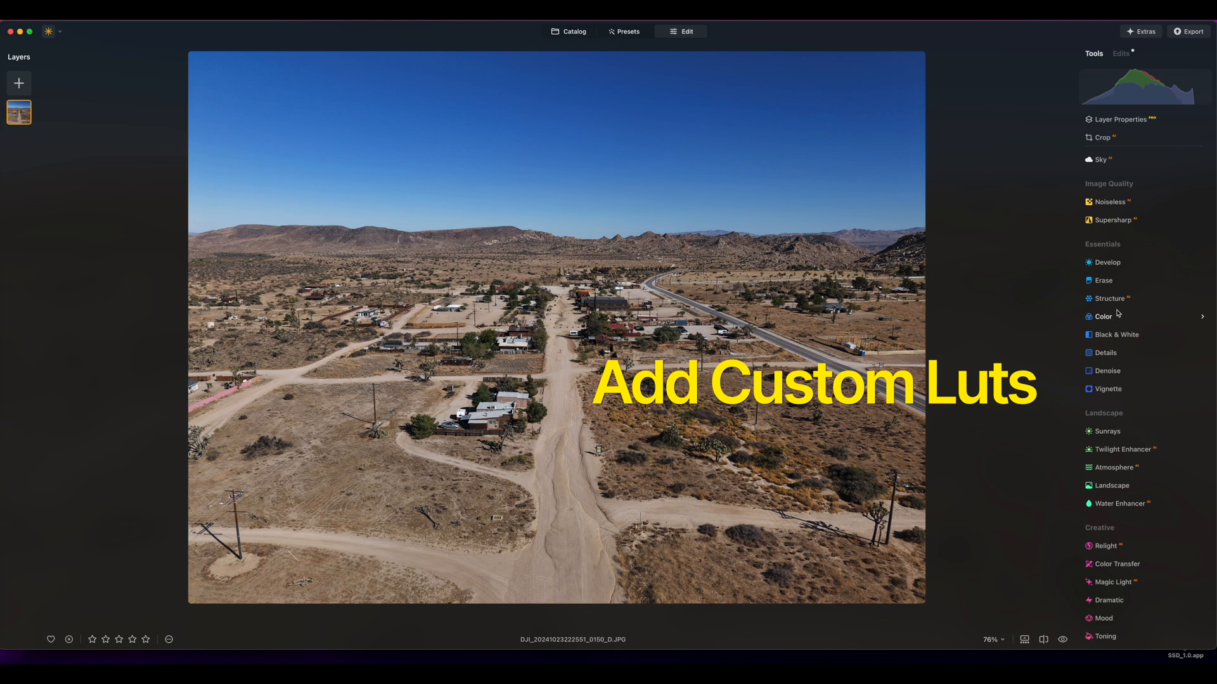
scroll(1109, 313, down, 4)
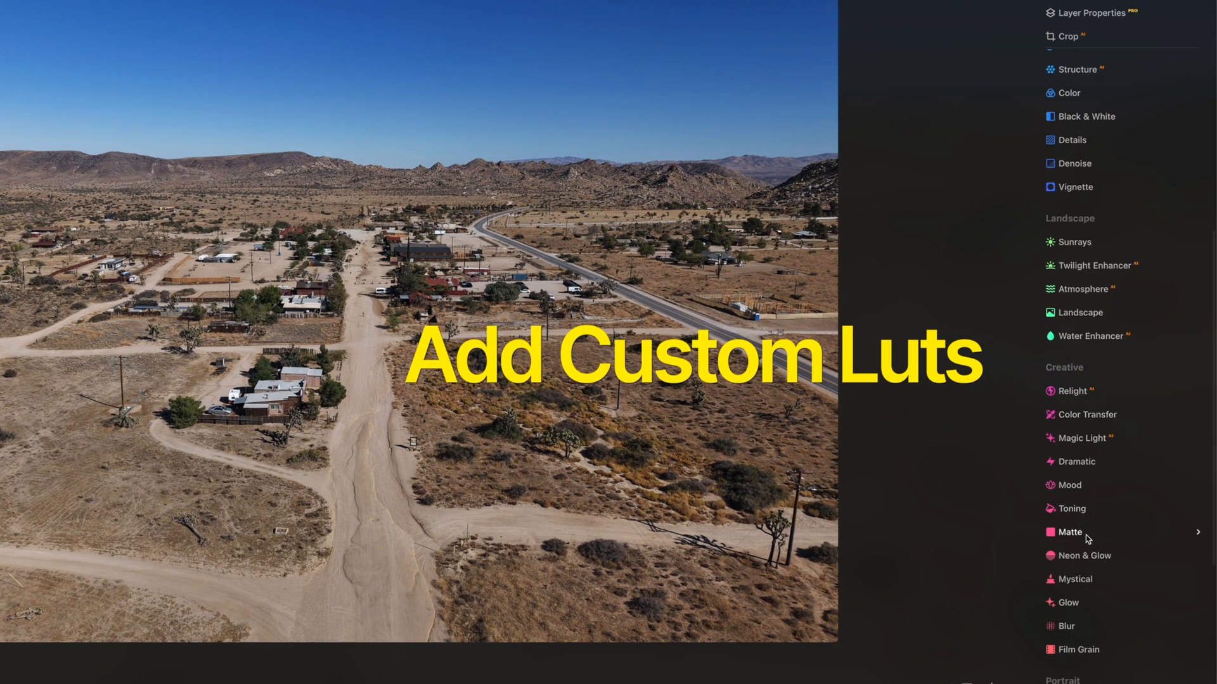
click(1070, 484)
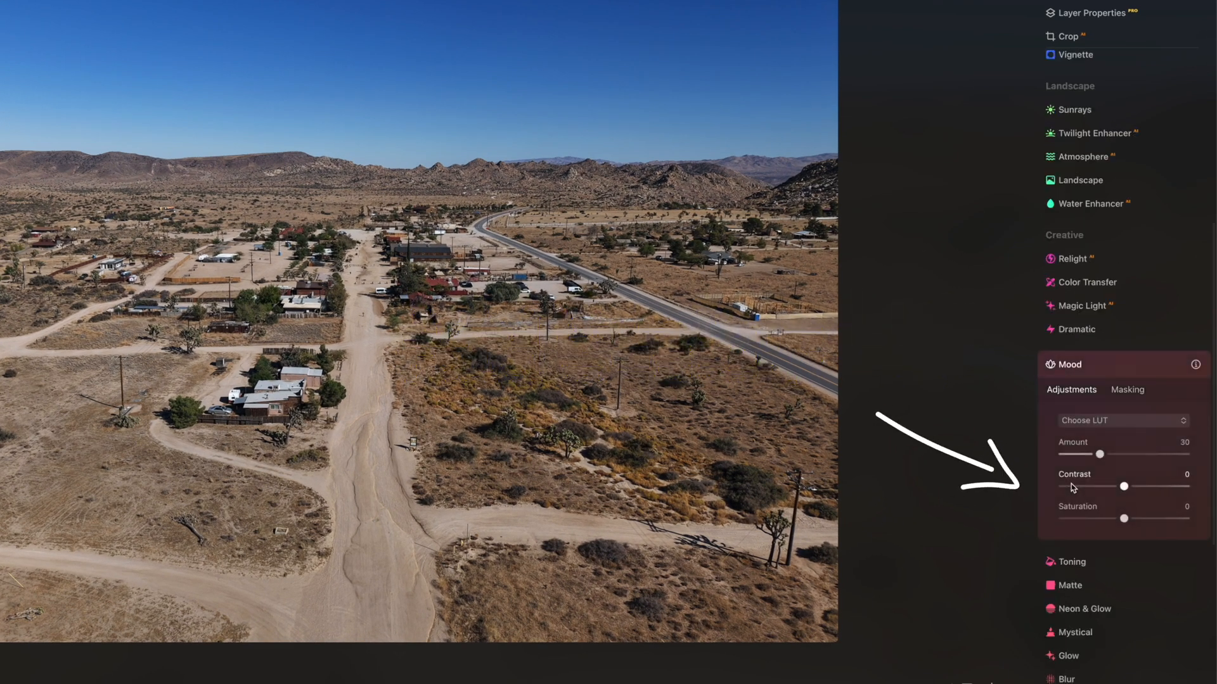
click(1078, 421)
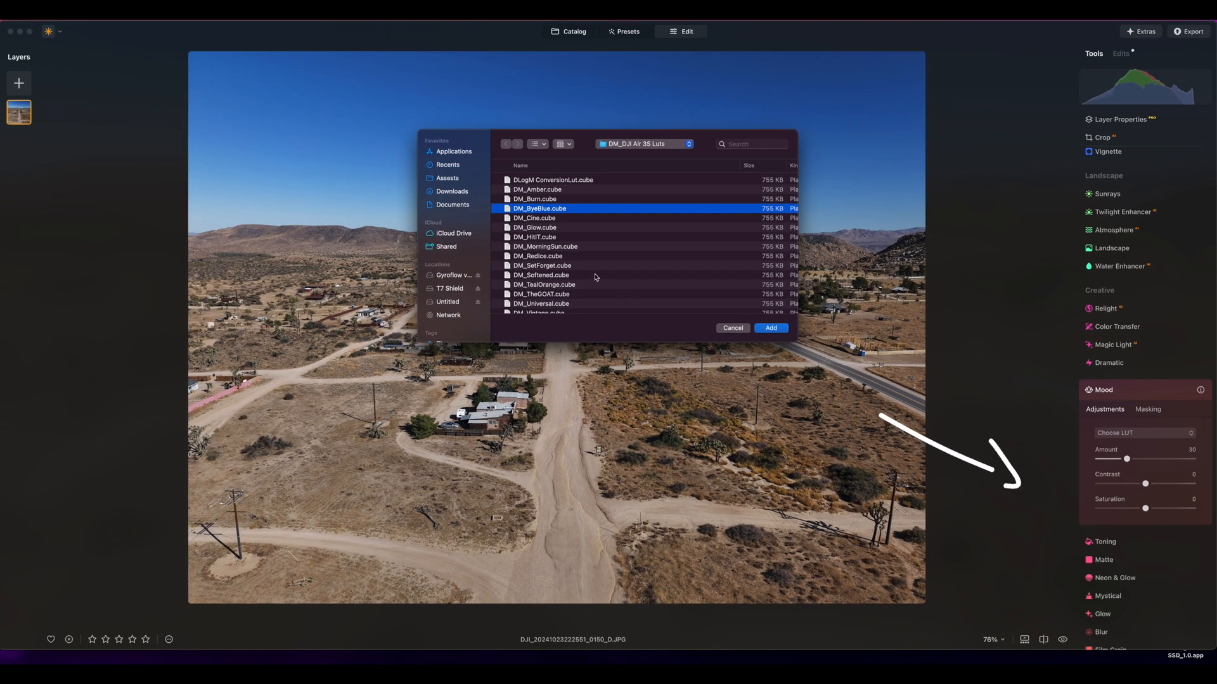
scroll(368, 156, down, 3)
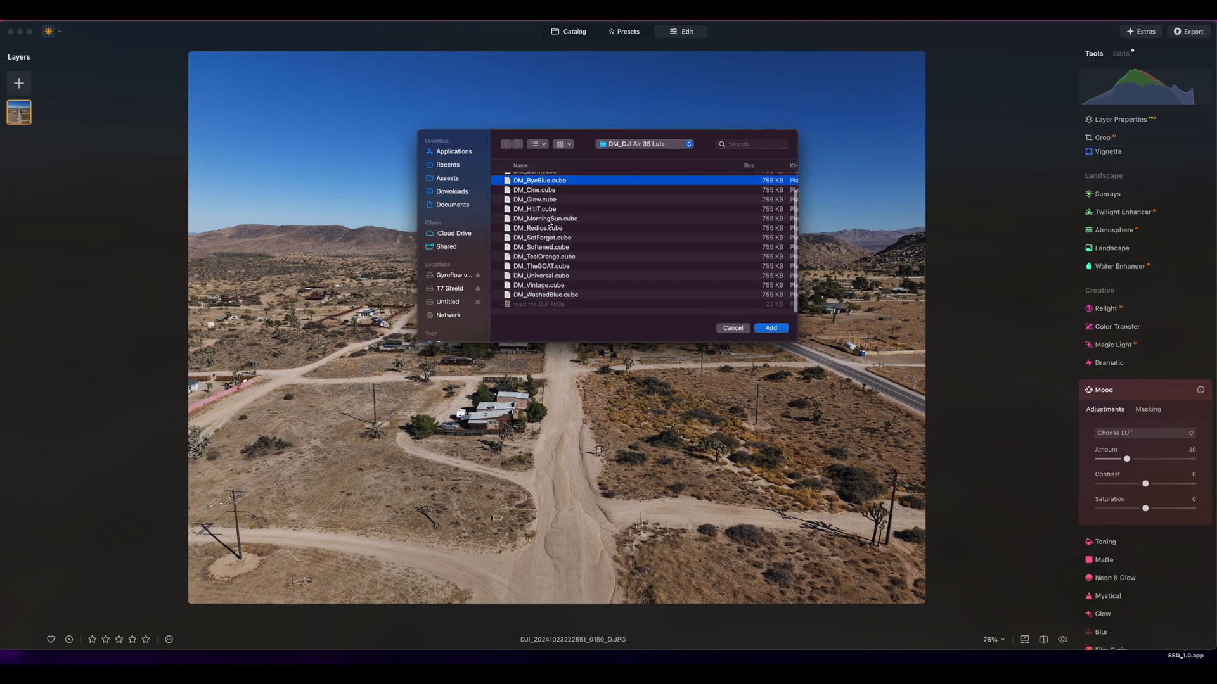
scroll(564, 230, up, 3)
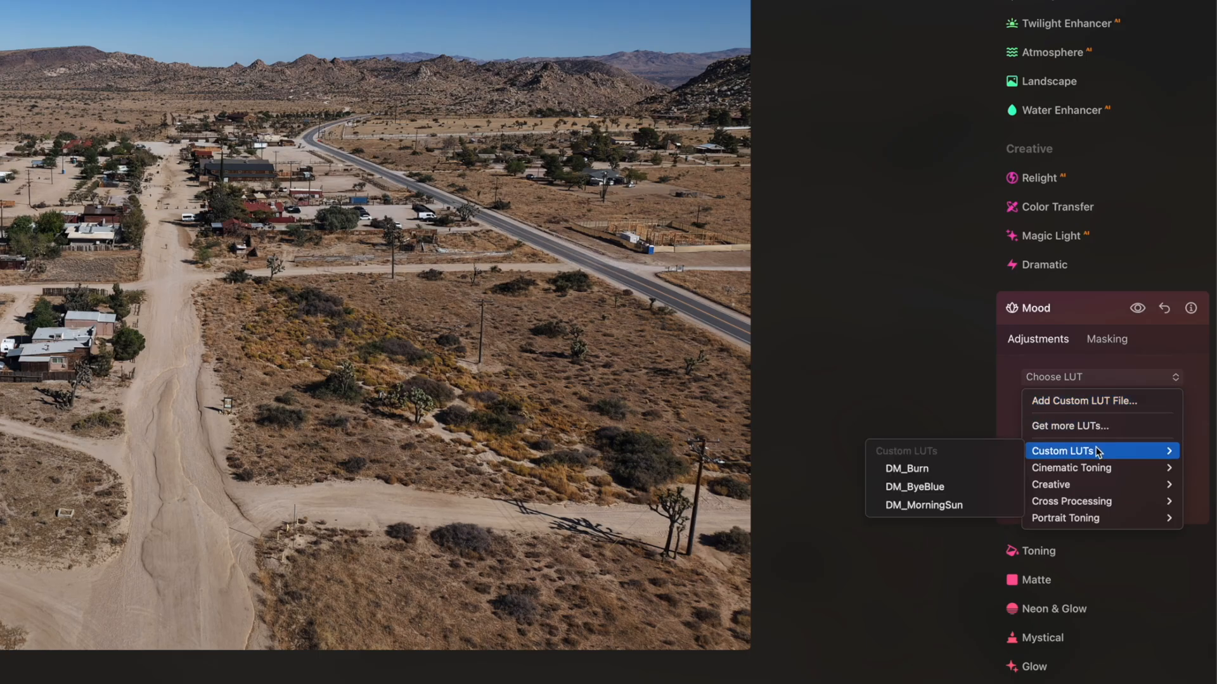
Apply the custom LUT DM_Burn to the desert road photo and raise its Amount above 50
mouse_move(1045, 453)
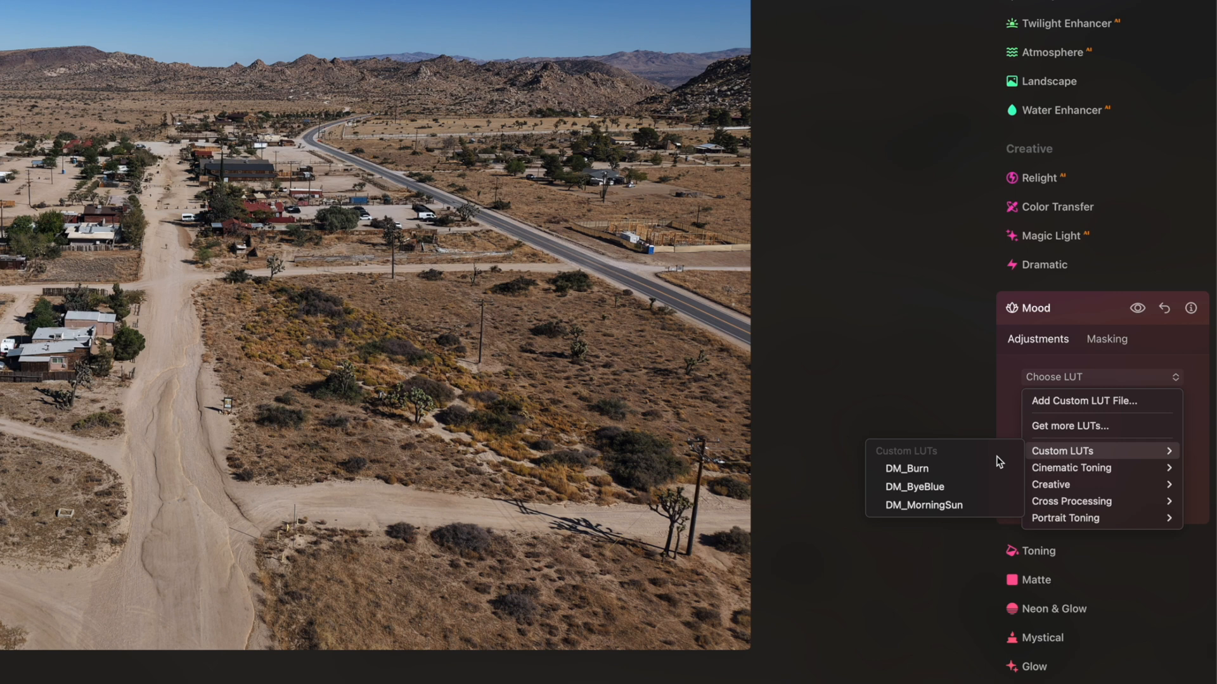
click(965, 467)
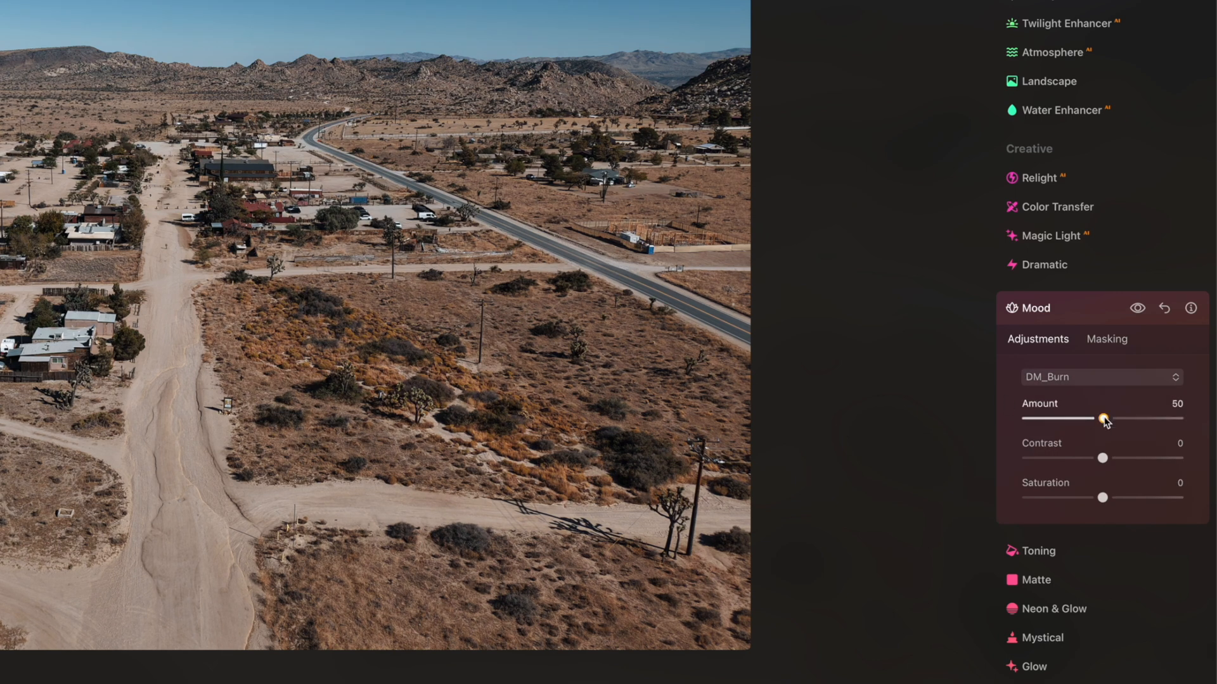
drag(1103, 419, 1144, 419)
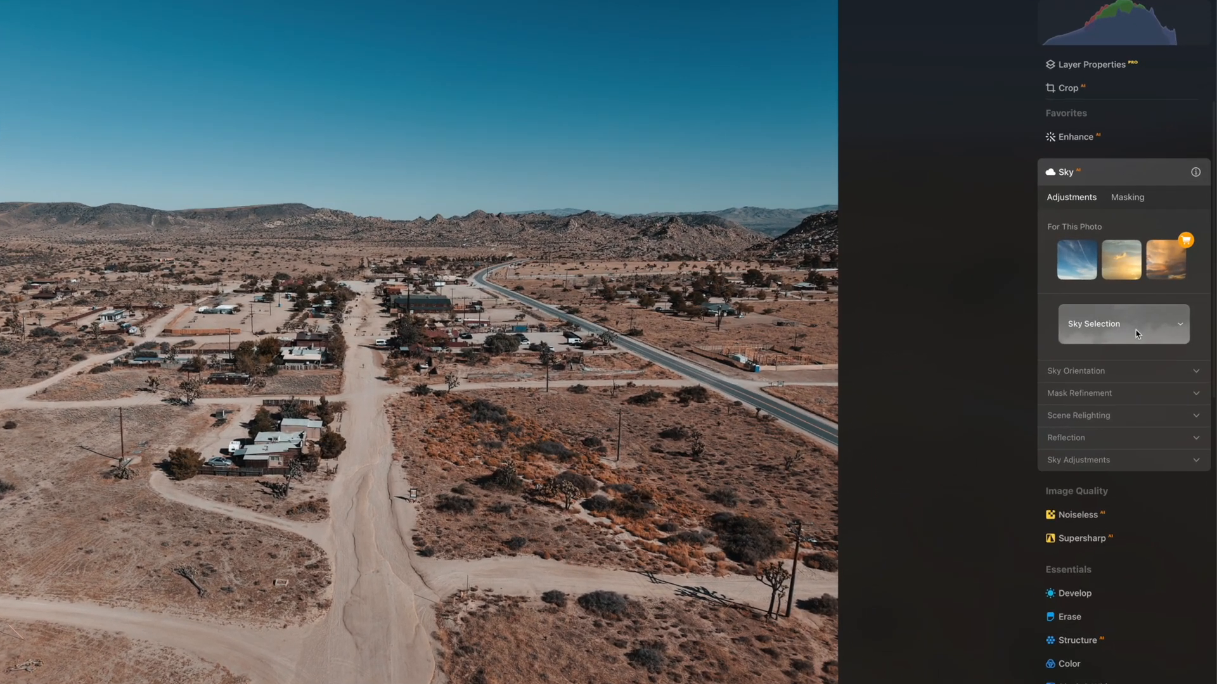
Replace the desert road photo's sky with Sunset 1 and inspect the horizon edge along the mountains up close
click(1124, 323)
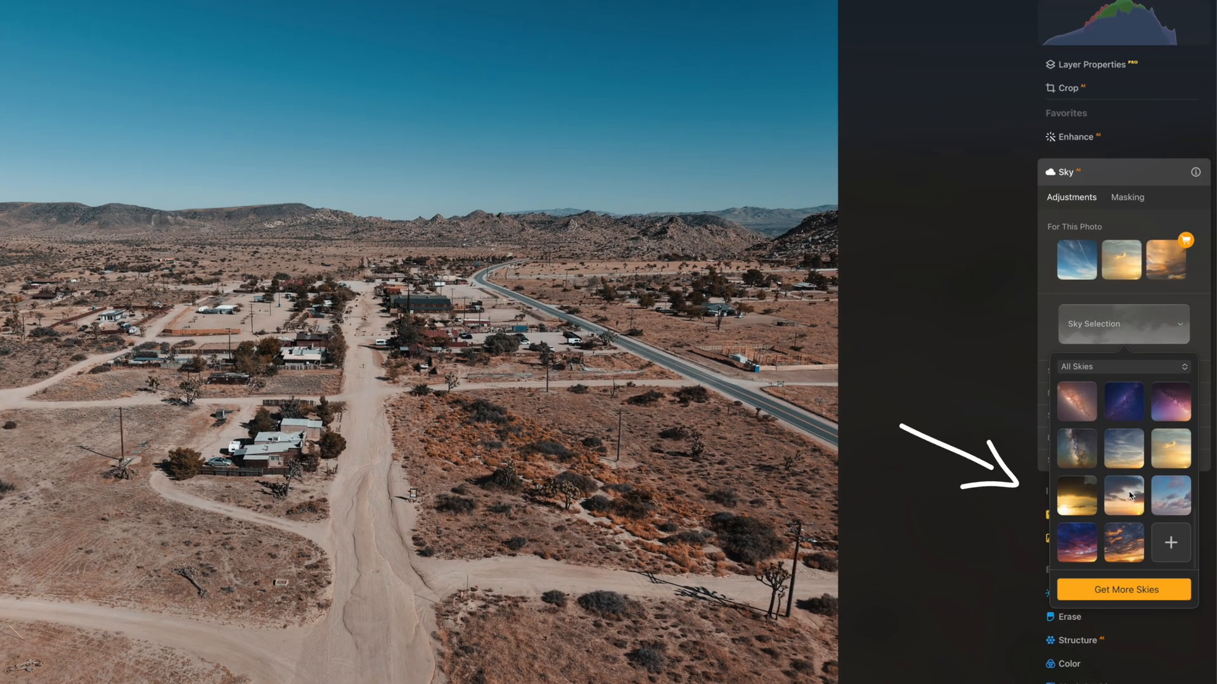
click(1124, 479)
click(1124, 449)
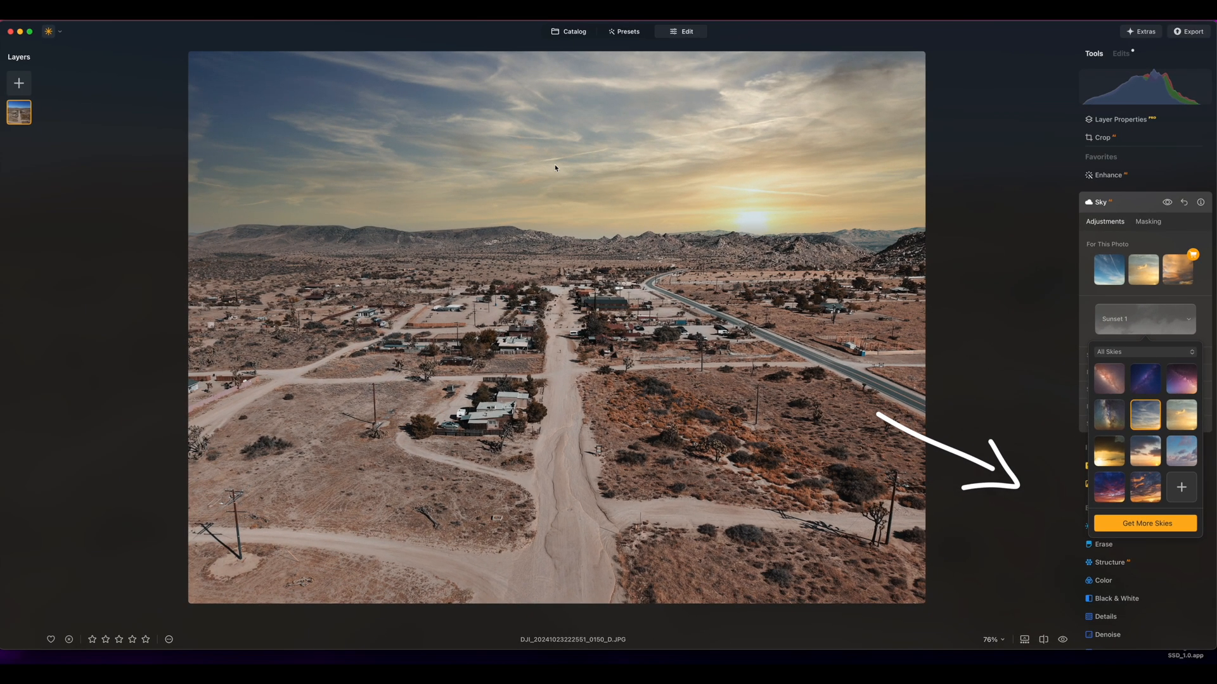
double_click(248, 228)
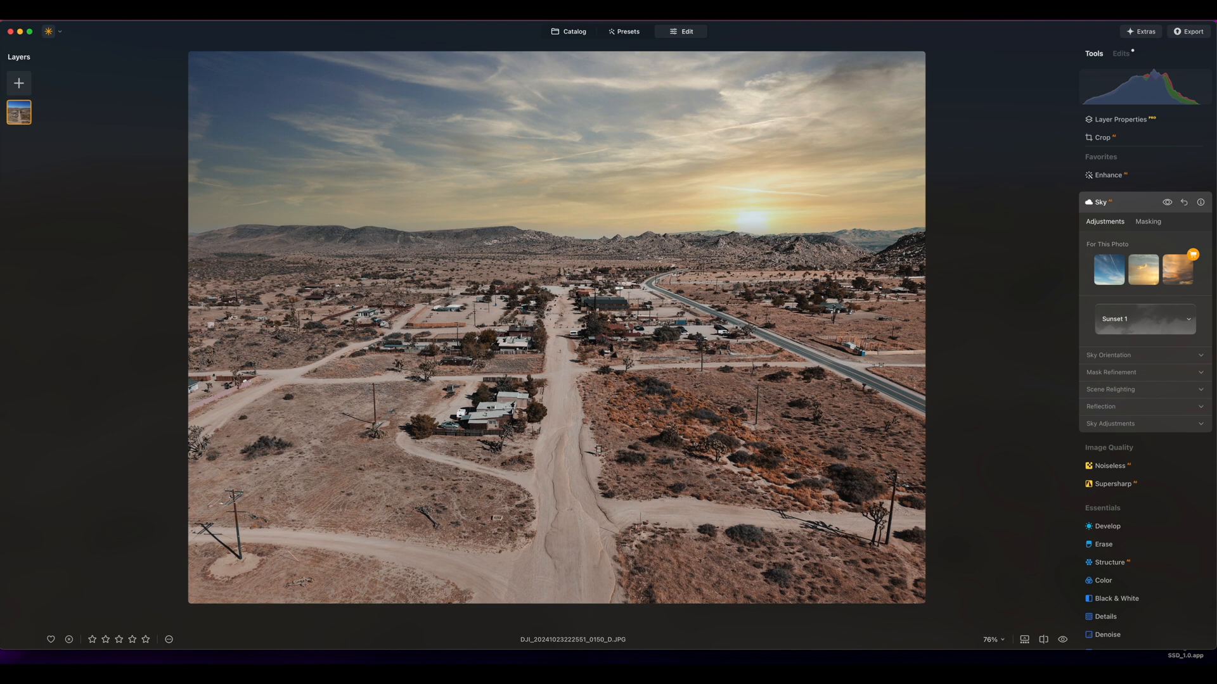
key(super+equal)
key(super+equal)
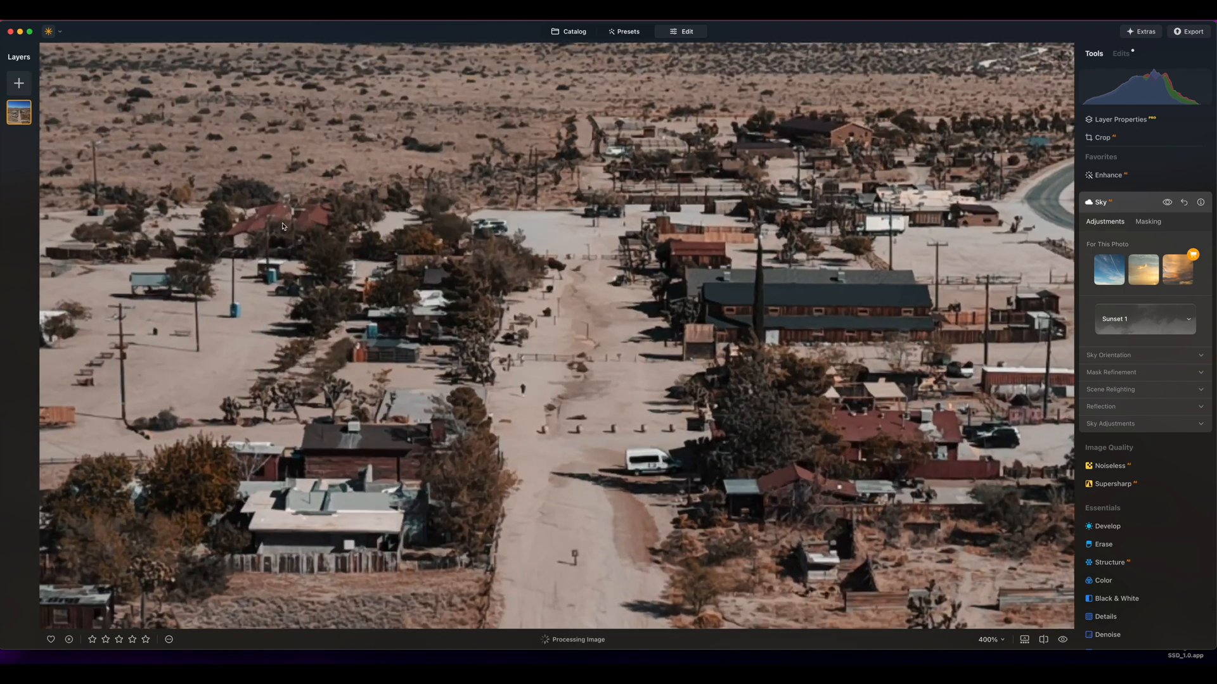
scroll(249, 225, up, 5)
scroll(279, 219, left, 2)
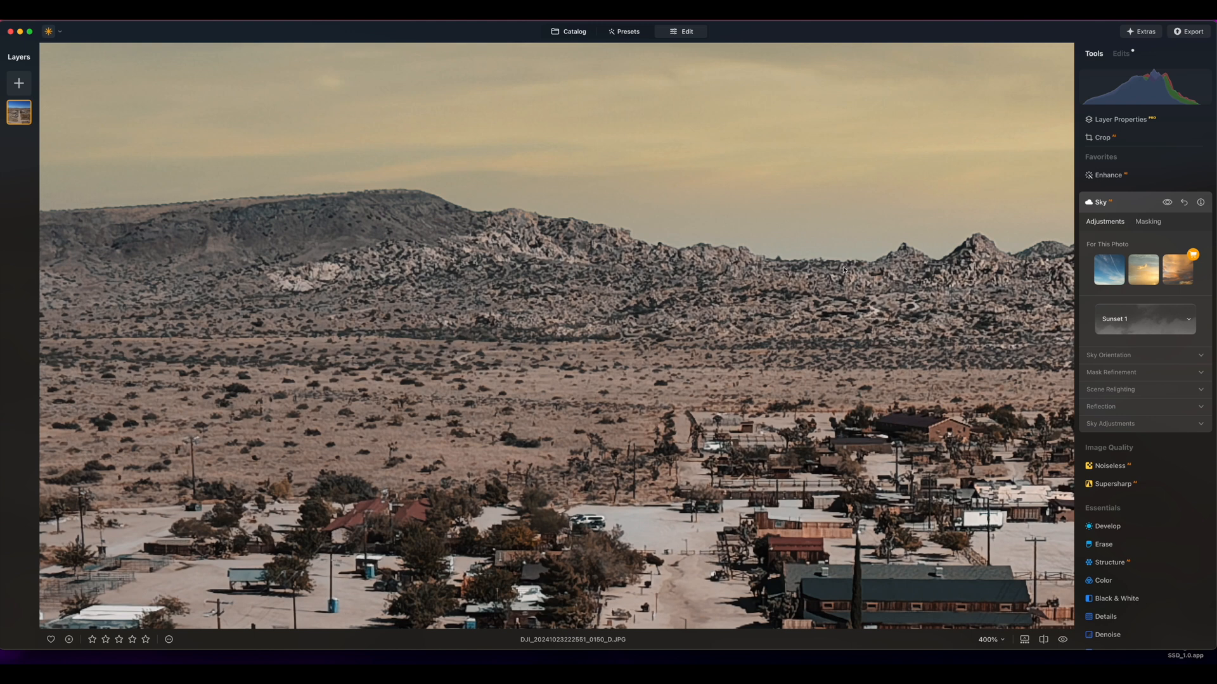
scroll(843, 270, down, 7)
Crop the desert road photo to the Transposed portrait ratio
click(1102, 137)
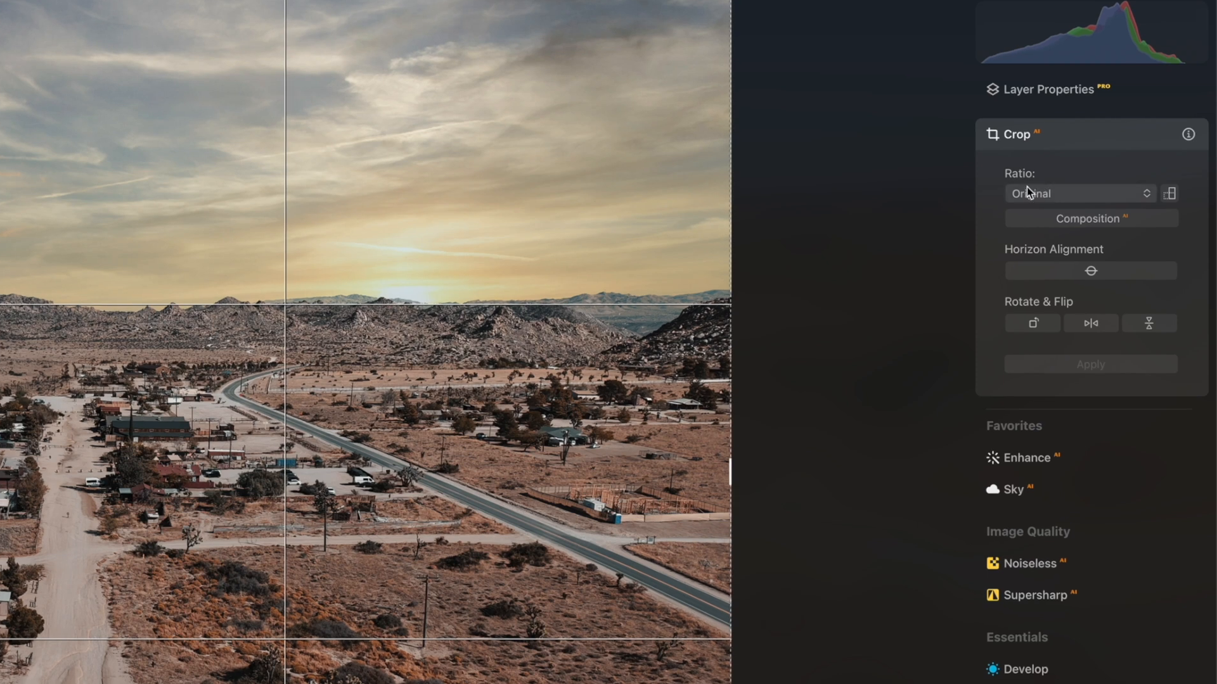
click(1169, 193)
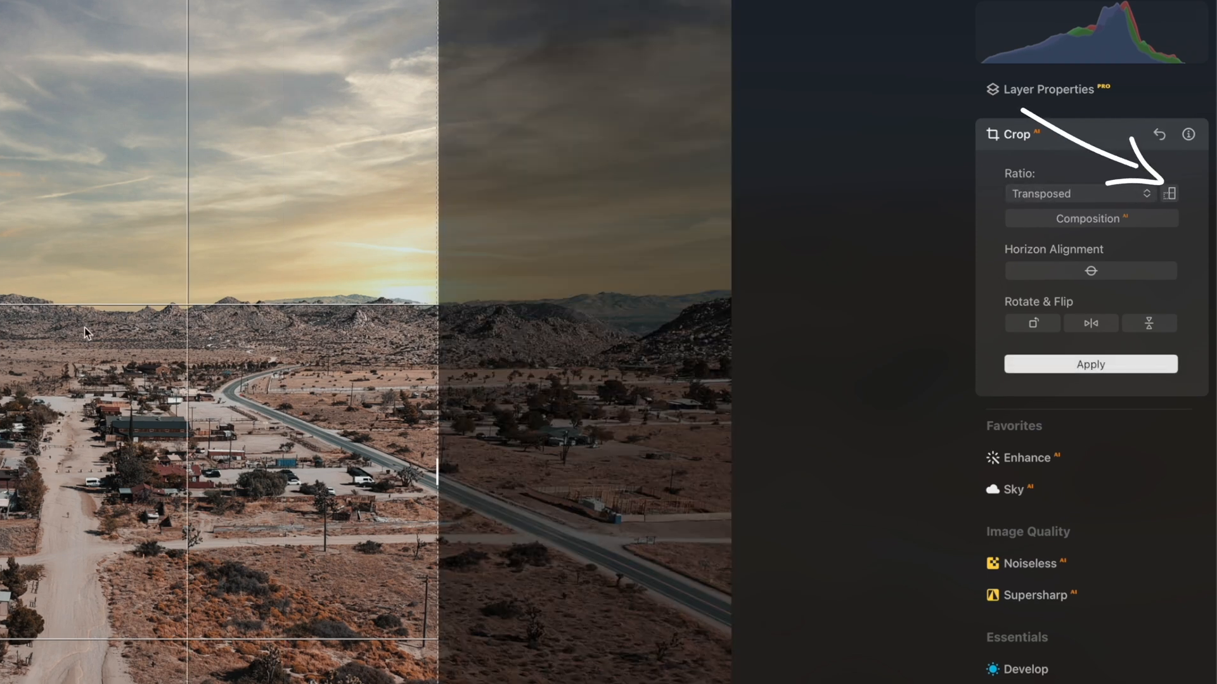
key(Return)
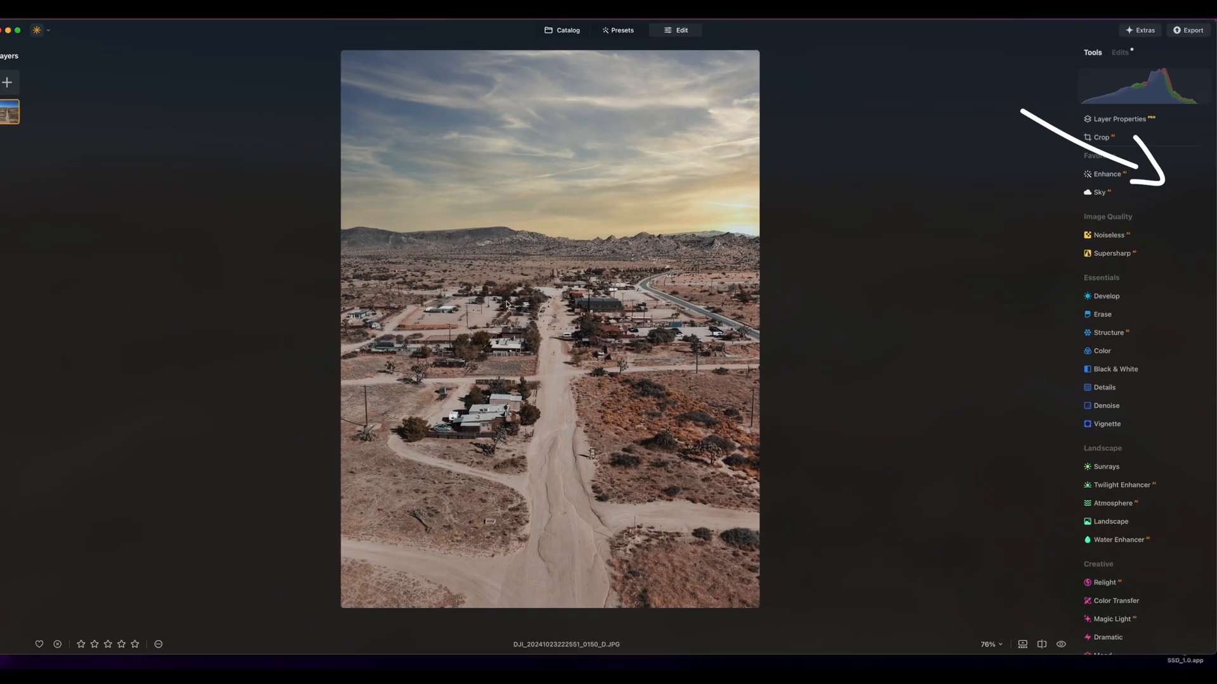
Erase the white van and the walking person from the dirt road with the Erase tool
click(1103, 313)
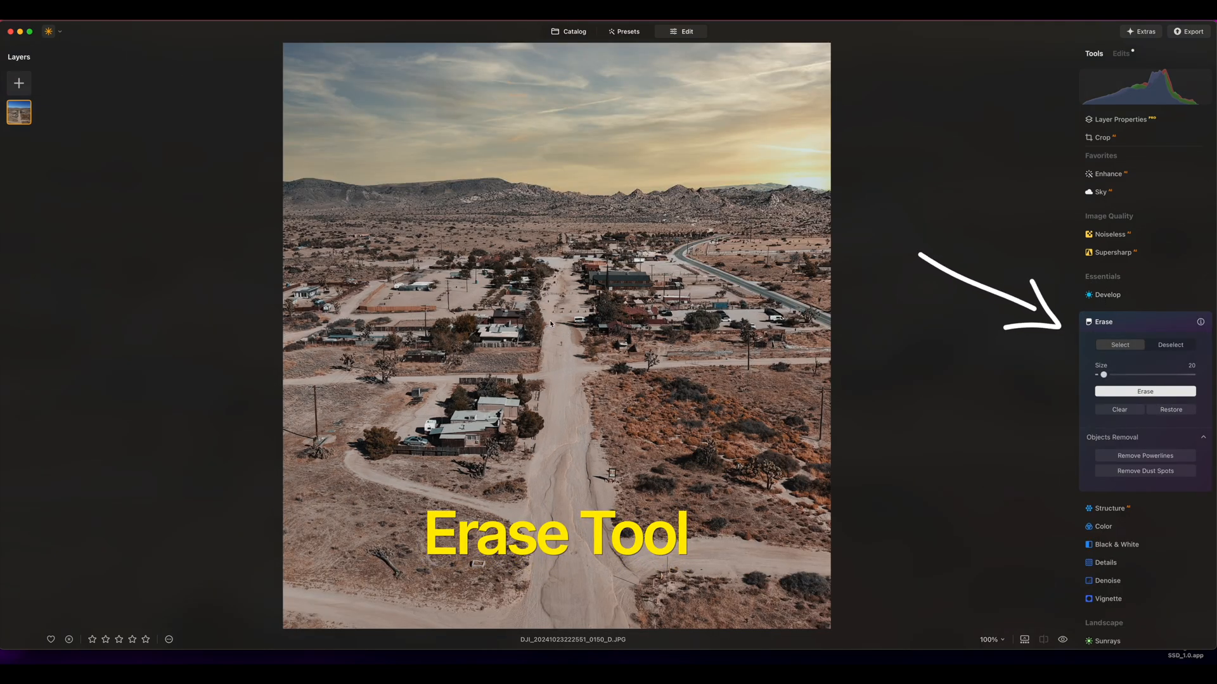
key(super+equal)
key(super+equal)
key(super+equal)
key(super+equal)
key(super+equal)
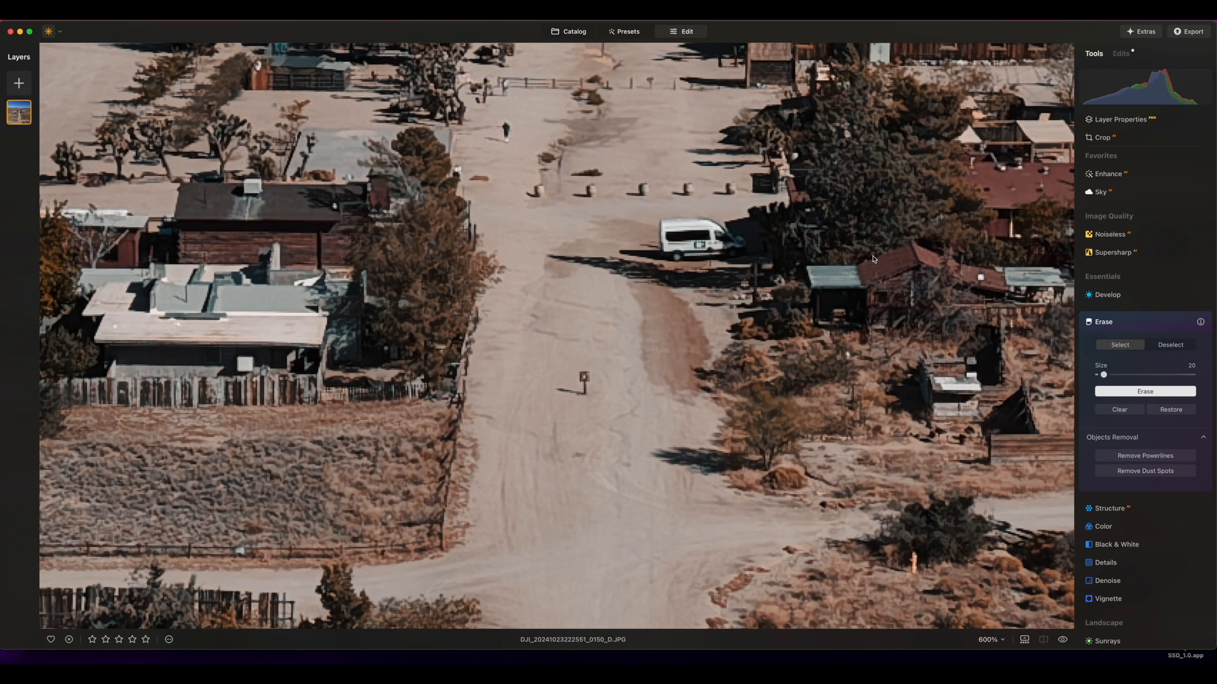
mouse_move(653, 211)
mouse_down()
mouse_move(717, 225)
mouse_move(745, 249)
mouse_move(665, 255)
mouse_move(663, 231)
mouse_move(747, 245)
mouse_move(670, 241)
mouse_up()
drag(511, 129, 513, 129)
click(1185, 391)
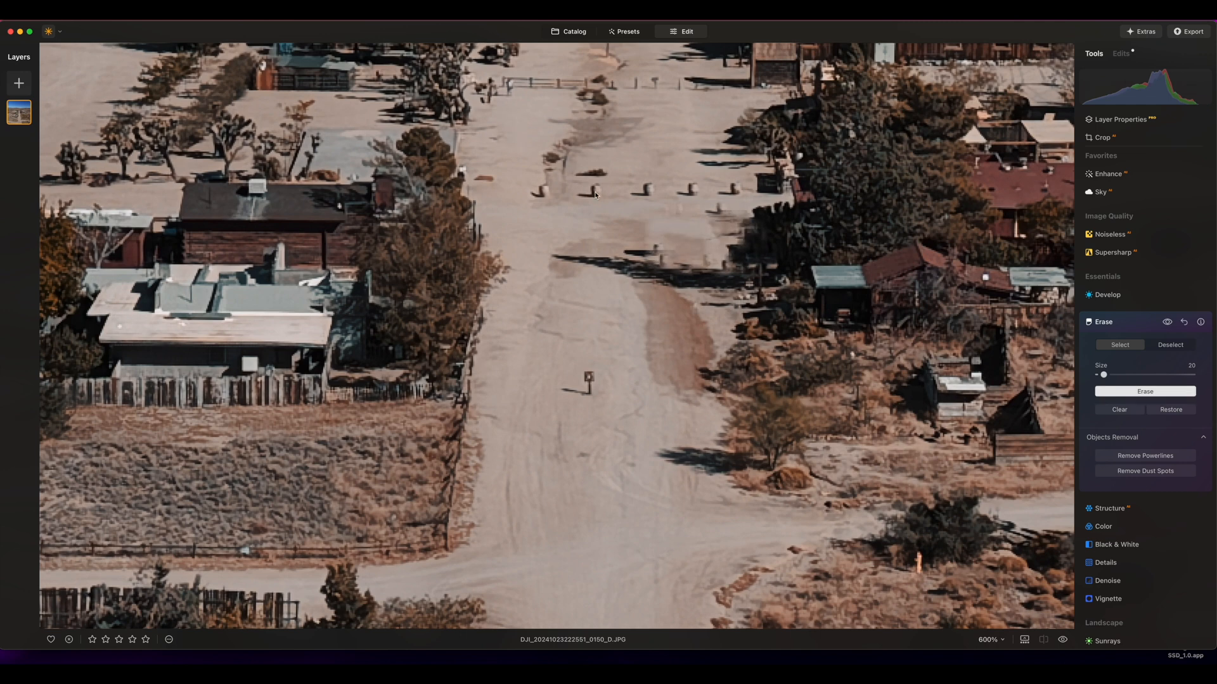
Erase the row of utility poles on the photo's left side and the pole beside the crossing dirt road on the right
scroll(594, 192, down, 5)
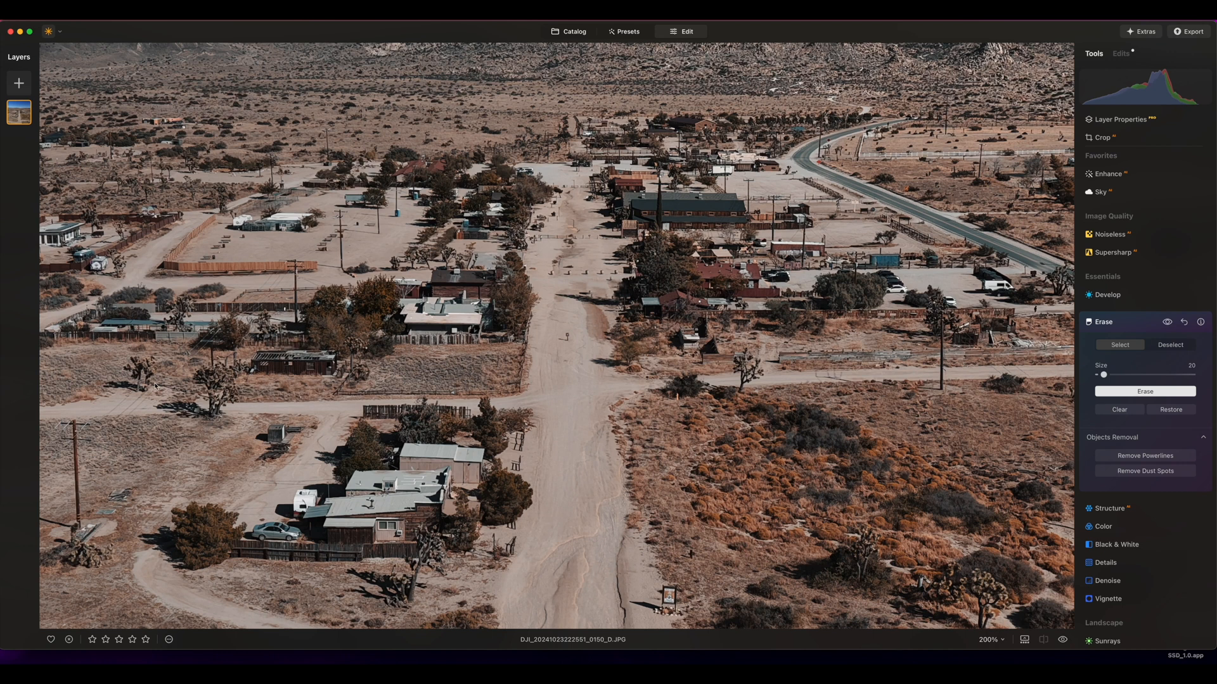
mouse_move(79, 519)
mouse_down()
mouse_move(64, 428)
mouse_move(84, 437)
mouse_move(47, 434)
mouse_move(40, 451)
mouse_move(208, 337)
mouse_move(212, 367)
mouse_move(220, 327)
mouse_move(295, 264)
mouse_move(297, 326)
mouse_up()
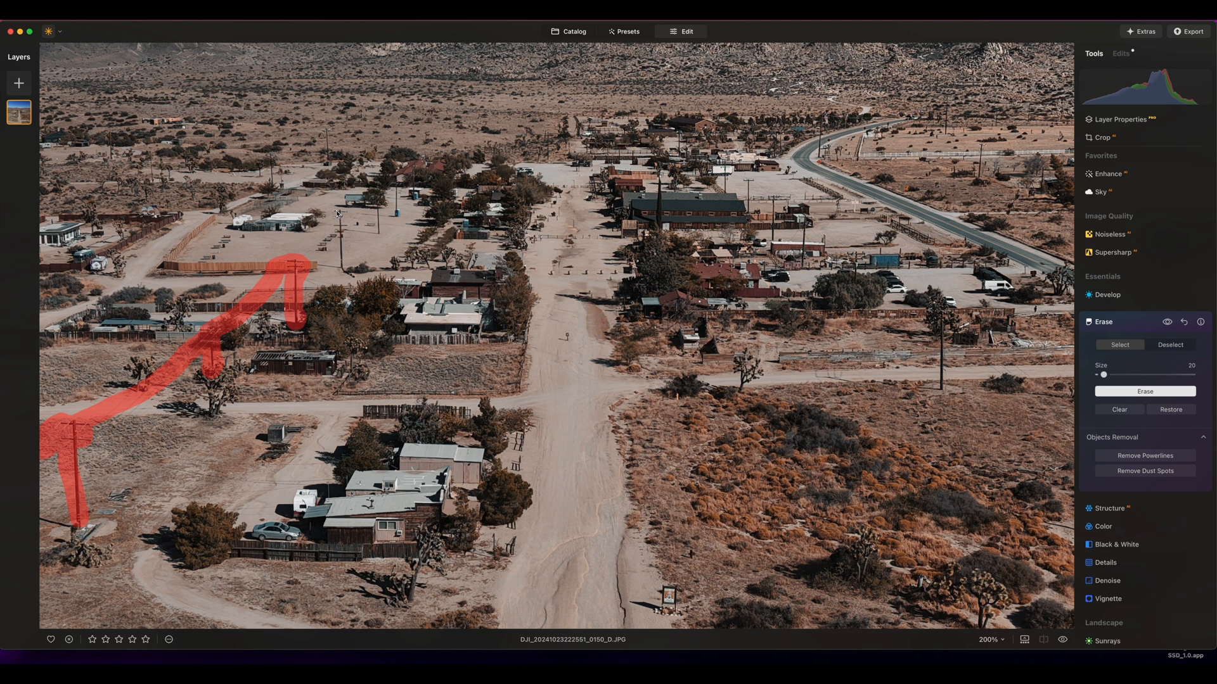
mouse_move(338, 214)
mouse_down()
mouse_move(344, 268)
mouse_move(338, 214)
mouse_move(320, 270)
mouse_move(304, 276)
mouse_move(332, 247)
mouse_up()
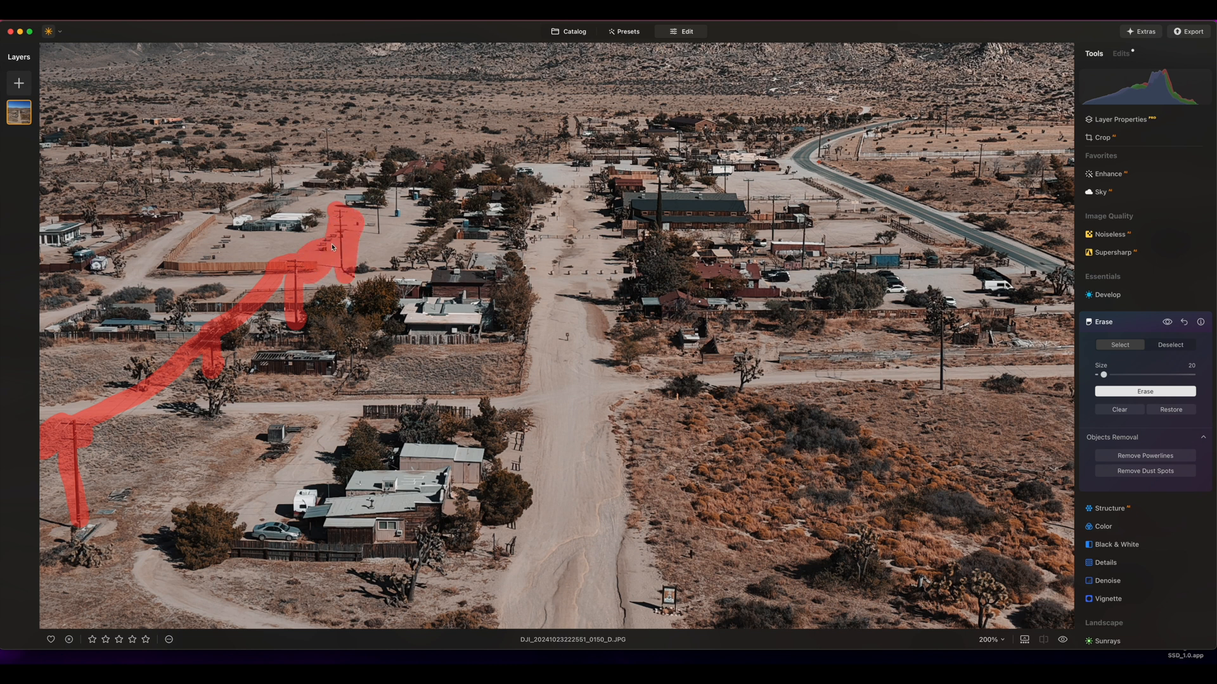
mouse_move(381, 210)
mouse_down()
mouse_move(378, 244)
mouse_move(377, 193)
mouse_move(368, 213)
mouse_move(393, 174)
mouse_up()
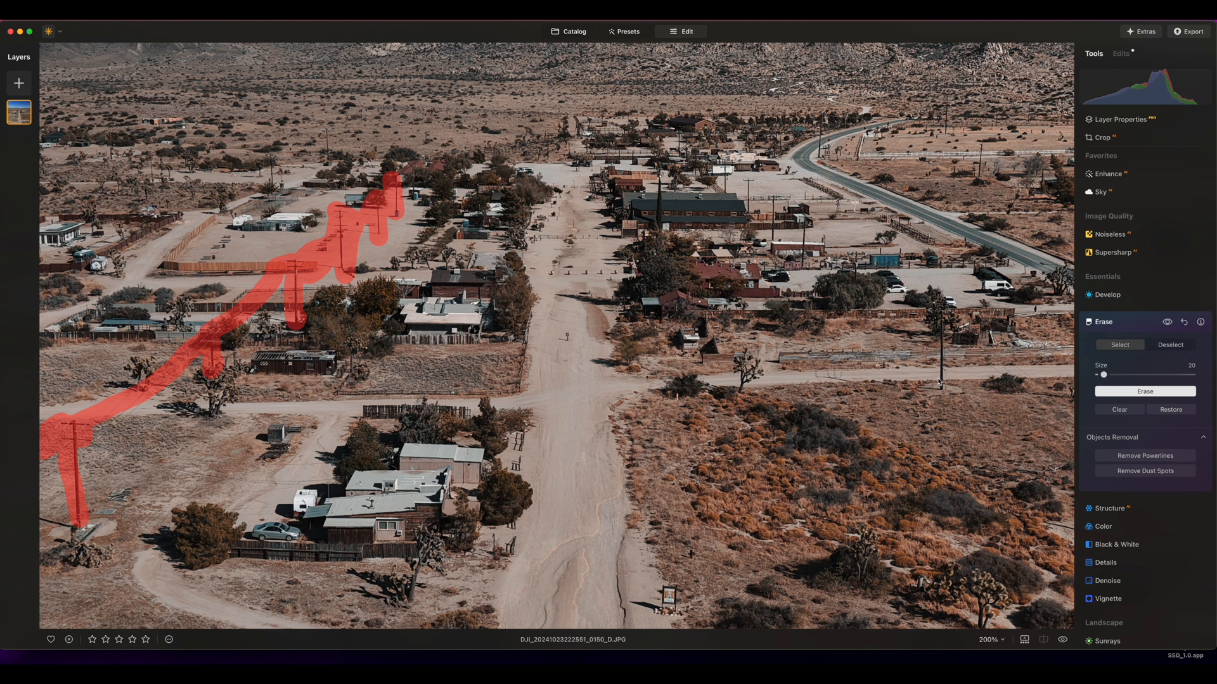
drag(939, 382, 941, 305)
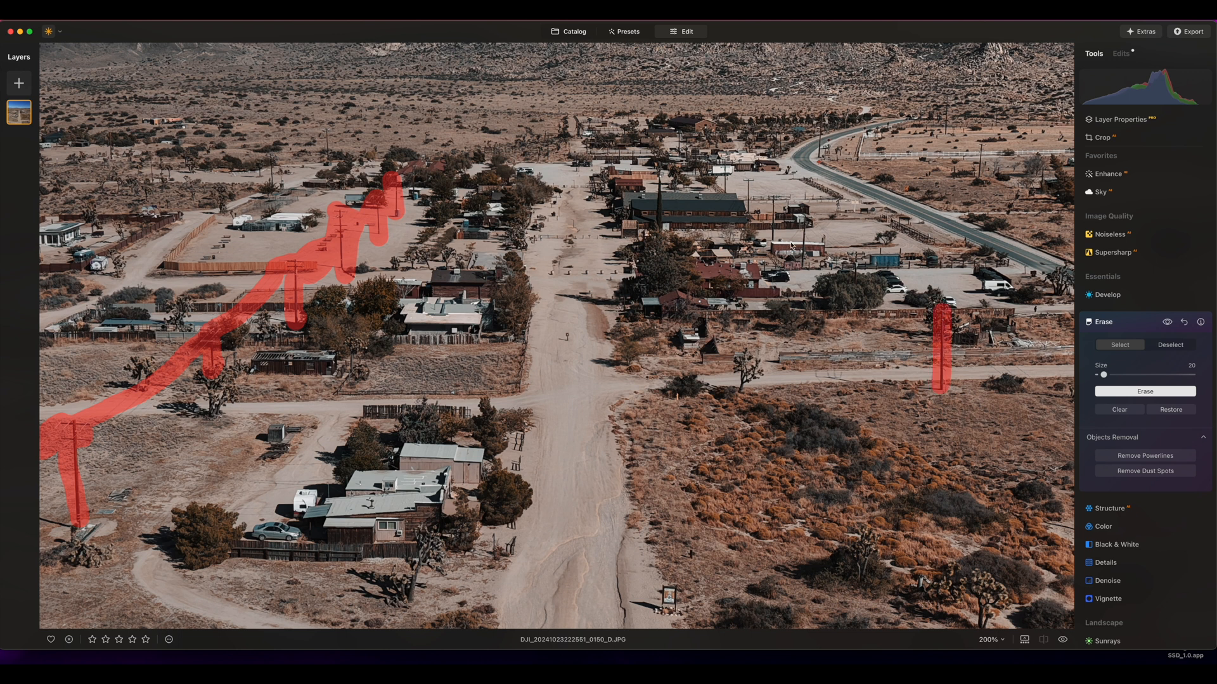
key(super+minus)
click(1112, 391)
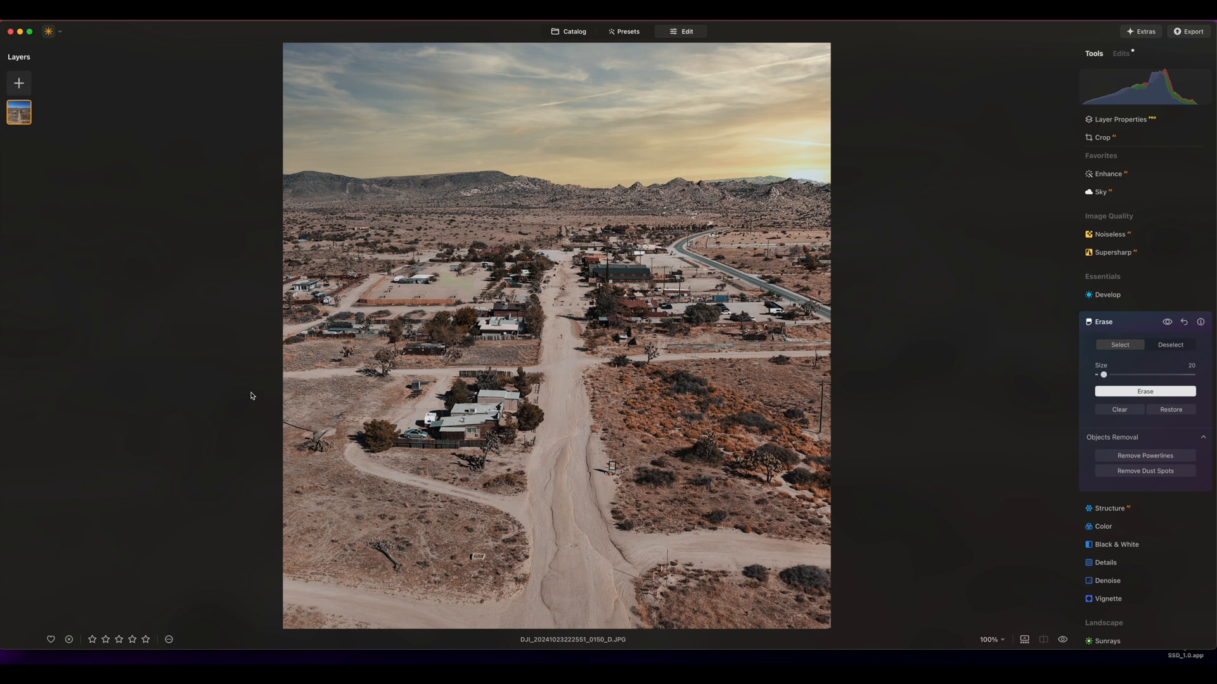
Erase the pole near the photo's right edge and the small poles beside the paved road, and review the whole photo
drag(818, 432, 823, 395)
click(1154, 391)
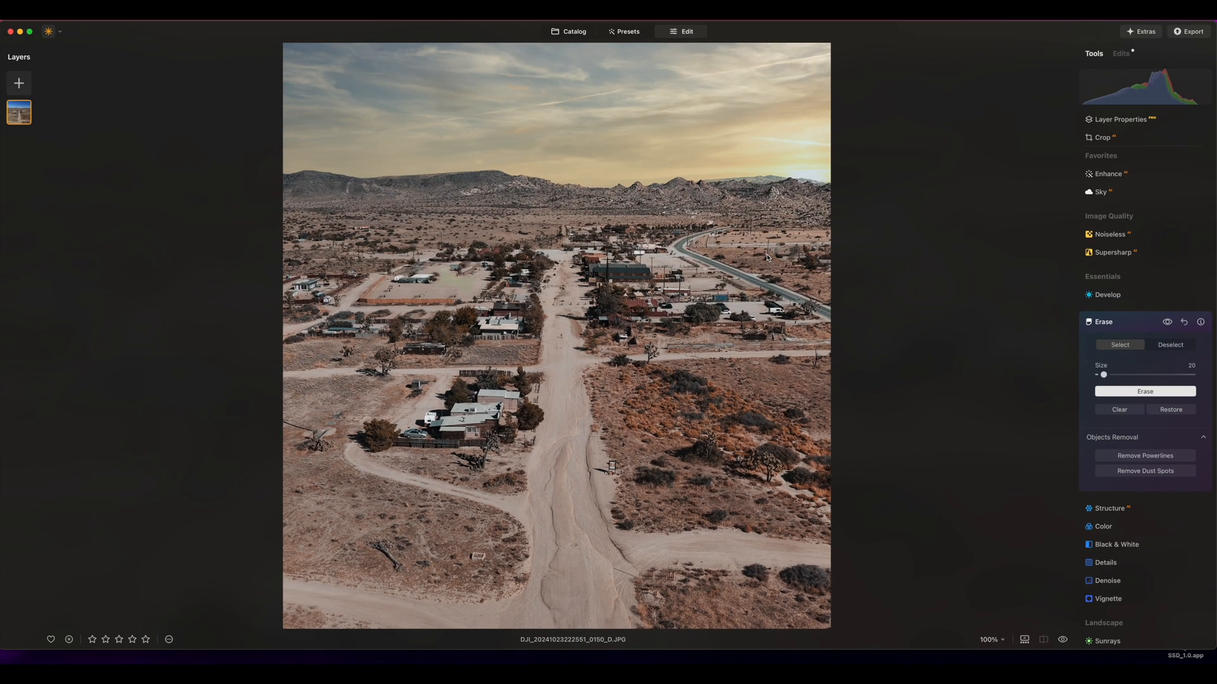
drag(767, 256, 768, 244)
drag(683, 247, 689, 235)
click(1145, 391)
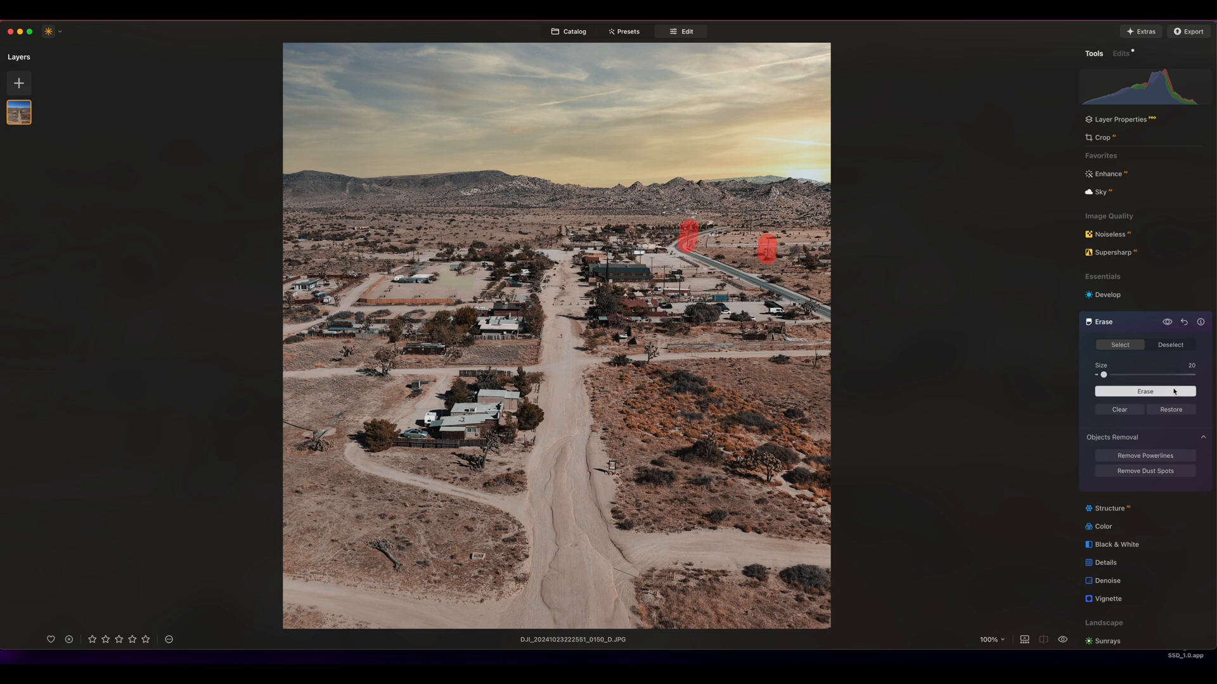
key(super+minus)
key(super+equal)
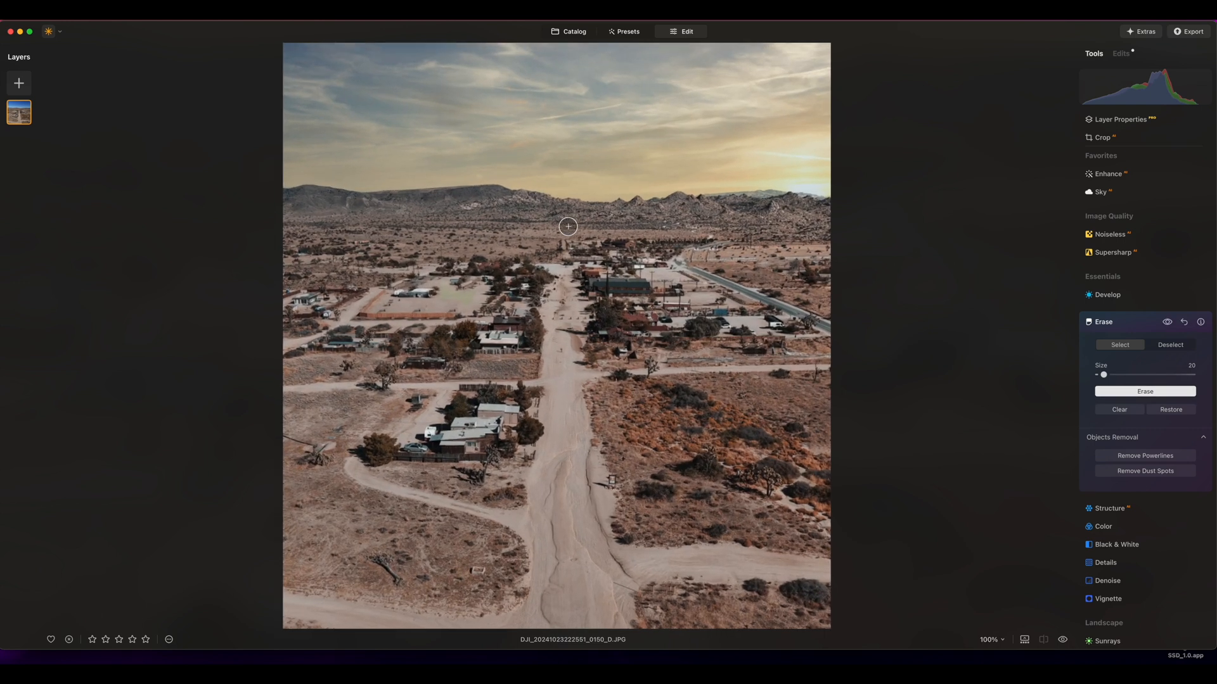
key(super+minus)
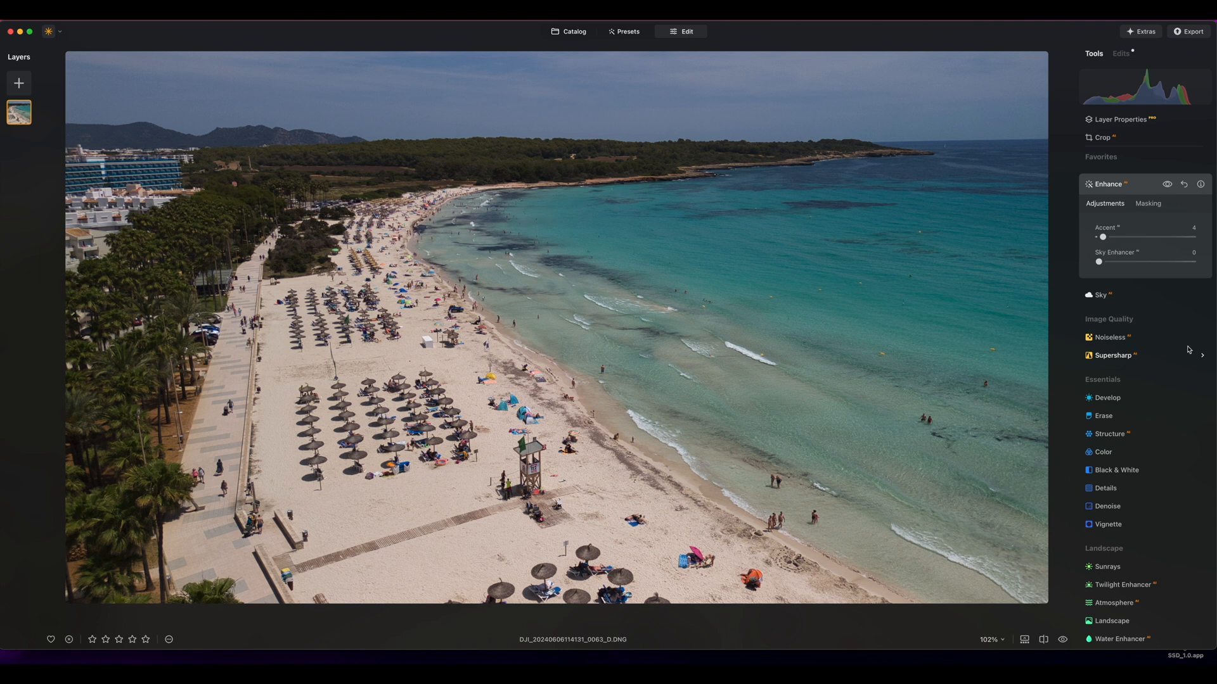
Set the Water Enhancer Amount to 29 on the beach photo
scroll(1140, 339, down, 4)
scroll(1111, 317, down, 3)
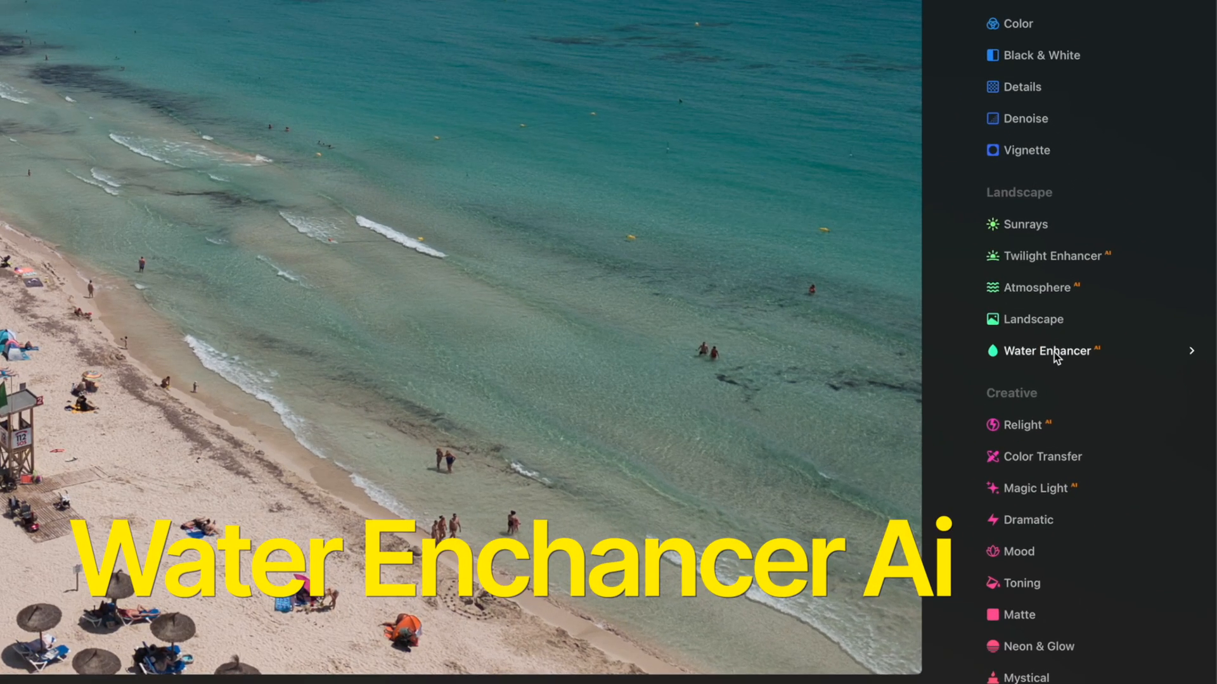
click(1124, 419)
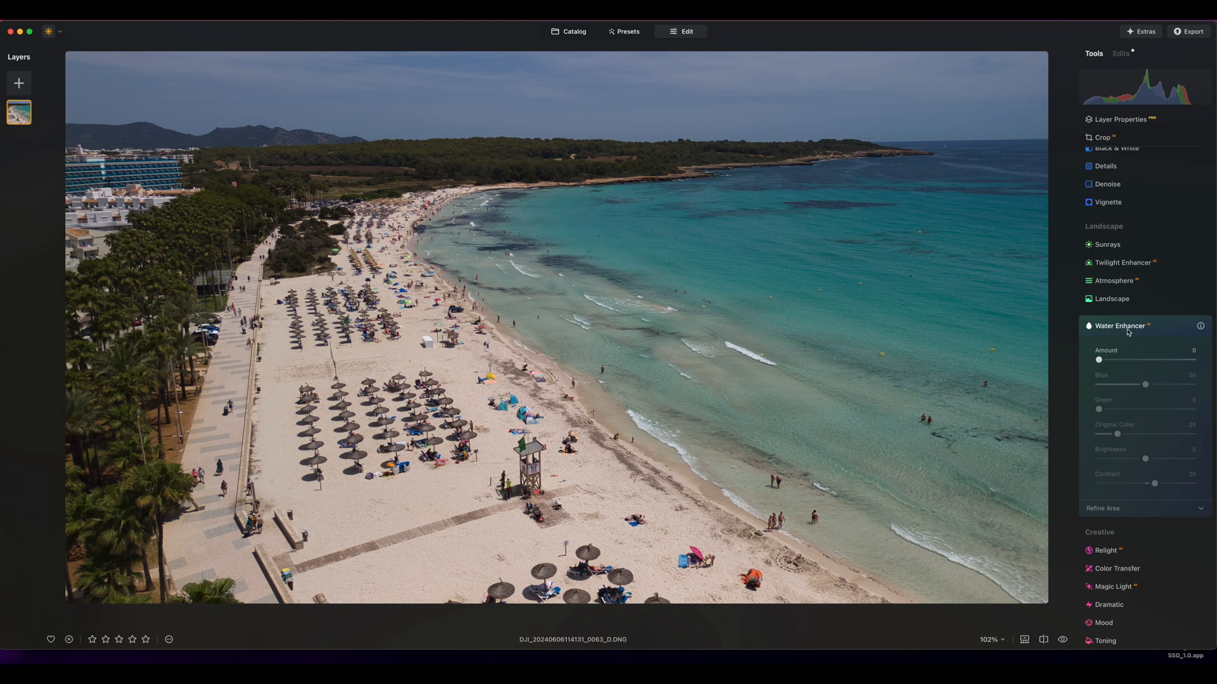
click(1101, 360)
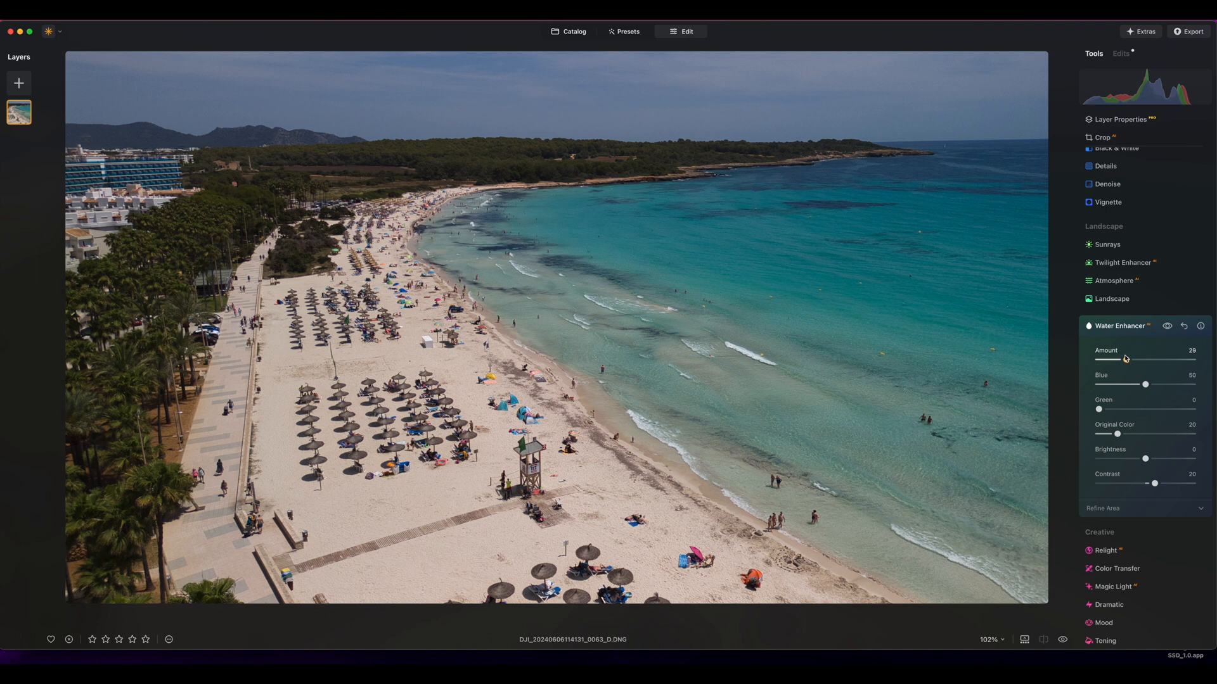
Set the Water Enhancer Amount to 62, Blue to 59 and Green to 6 on the beach photo, comparing with the original
drag(1133, 359, 1152, 360)
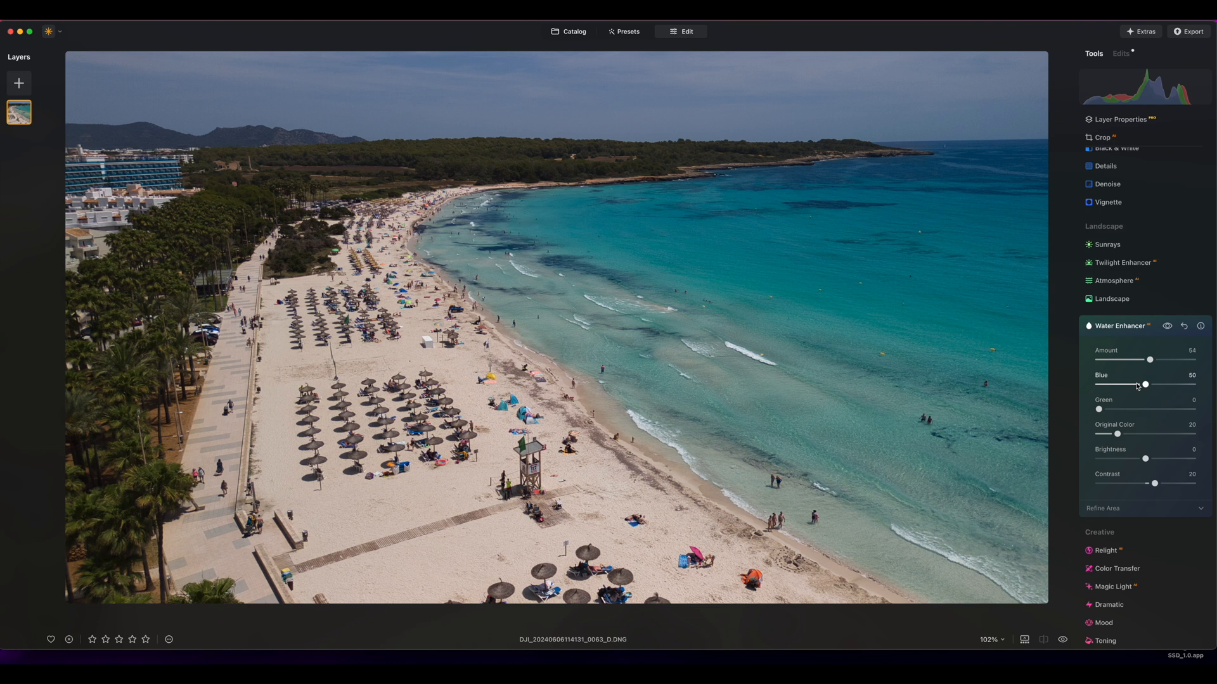
key(backslash)
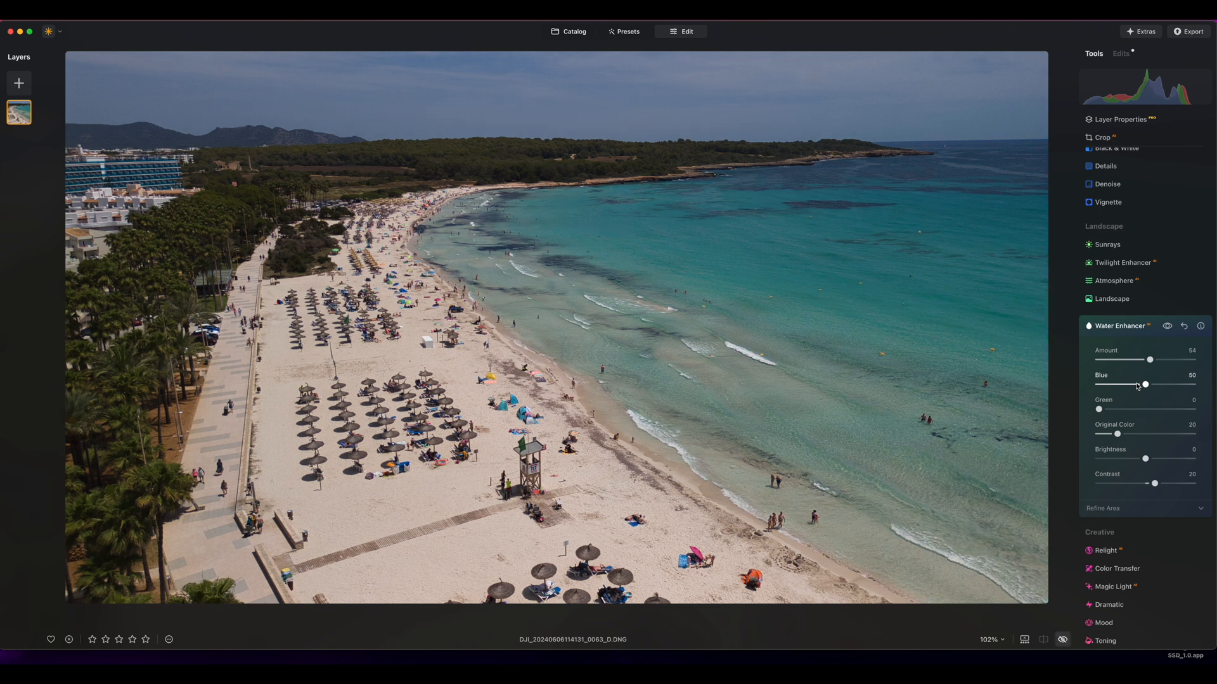
key(backslash)
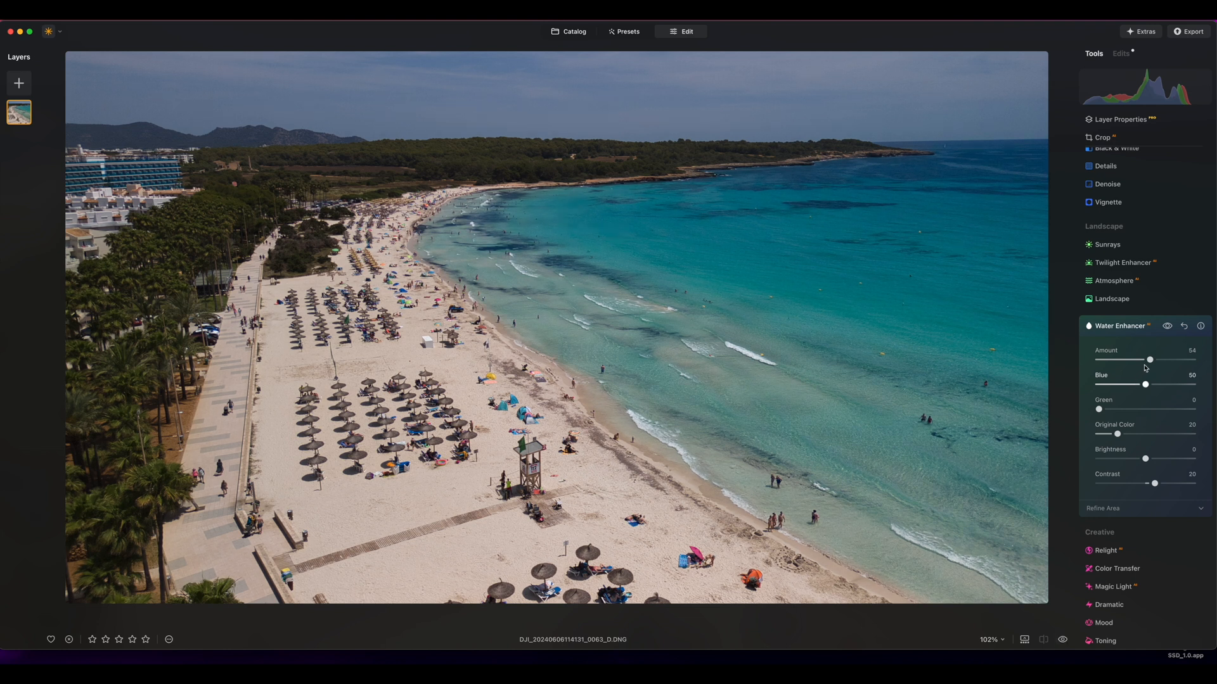
drag(1157, 360, 1142, 384)
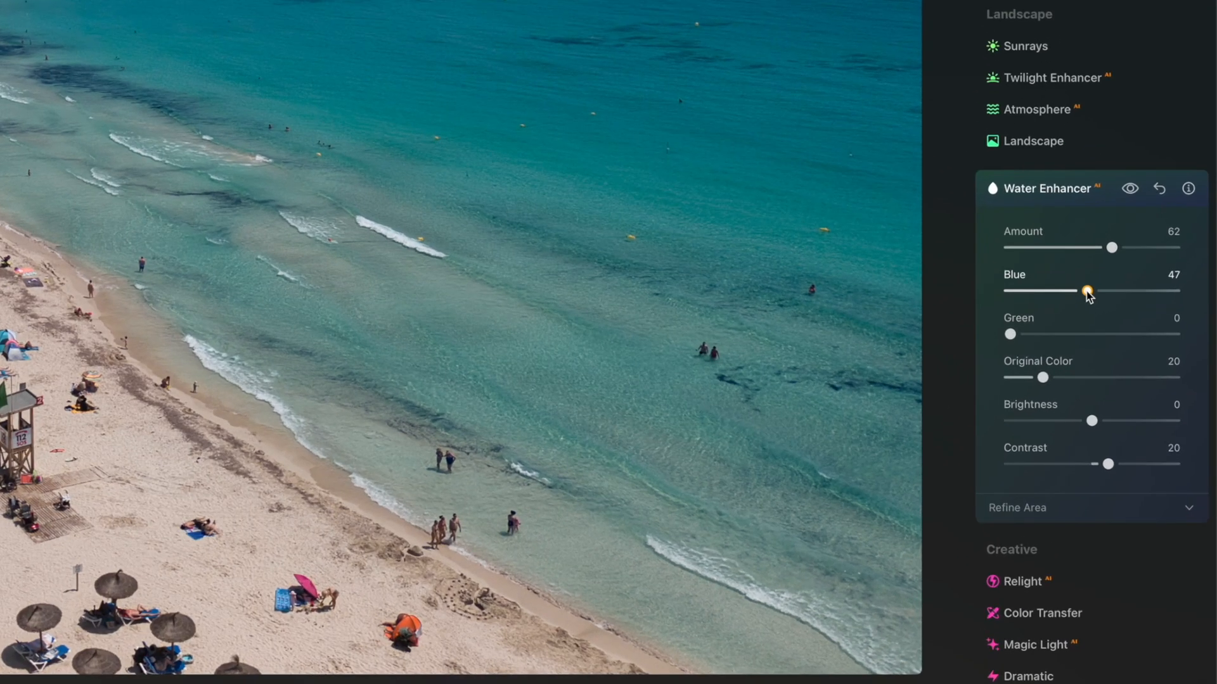
mouse_move(1087, 292)
mouse_down()
mouse_move(1073, 291)
mouse_move(1107, 291)
mouse_up()
drag(1014, 336, 1024, 338)
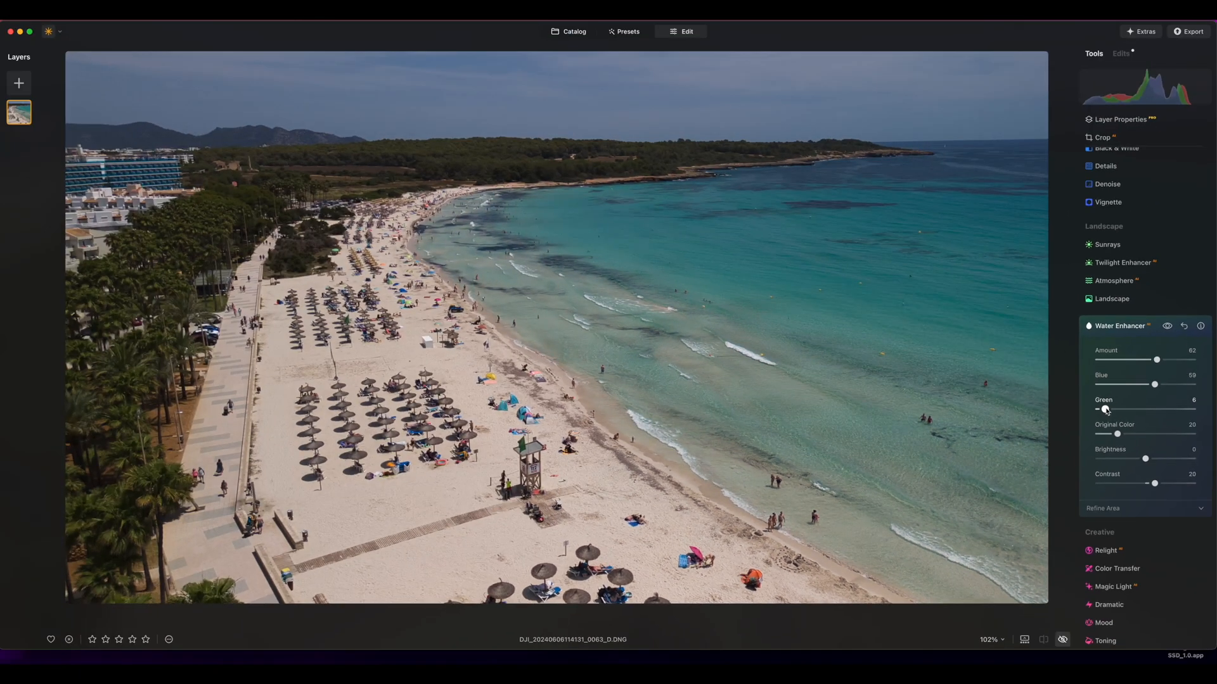
Rebalance the water tint with Blue at 19 and Green at 16, fine-tune both, and compare with the original
drag(1154, 384, 1114, 411)
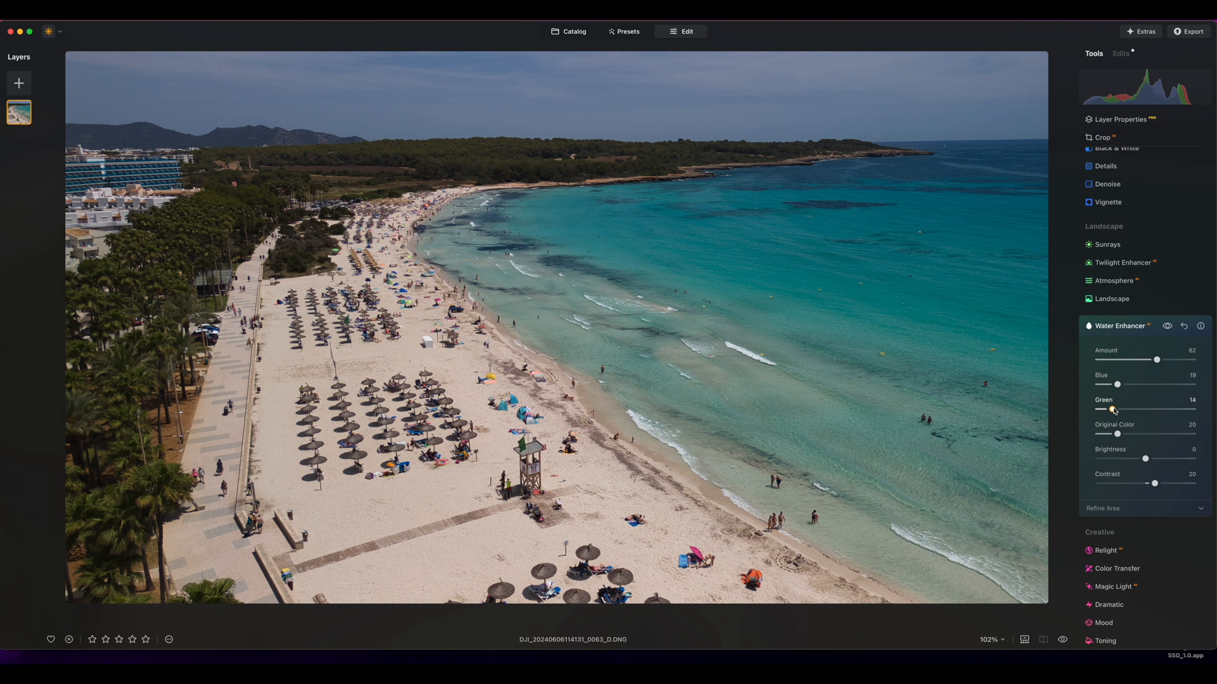
key(backslash)
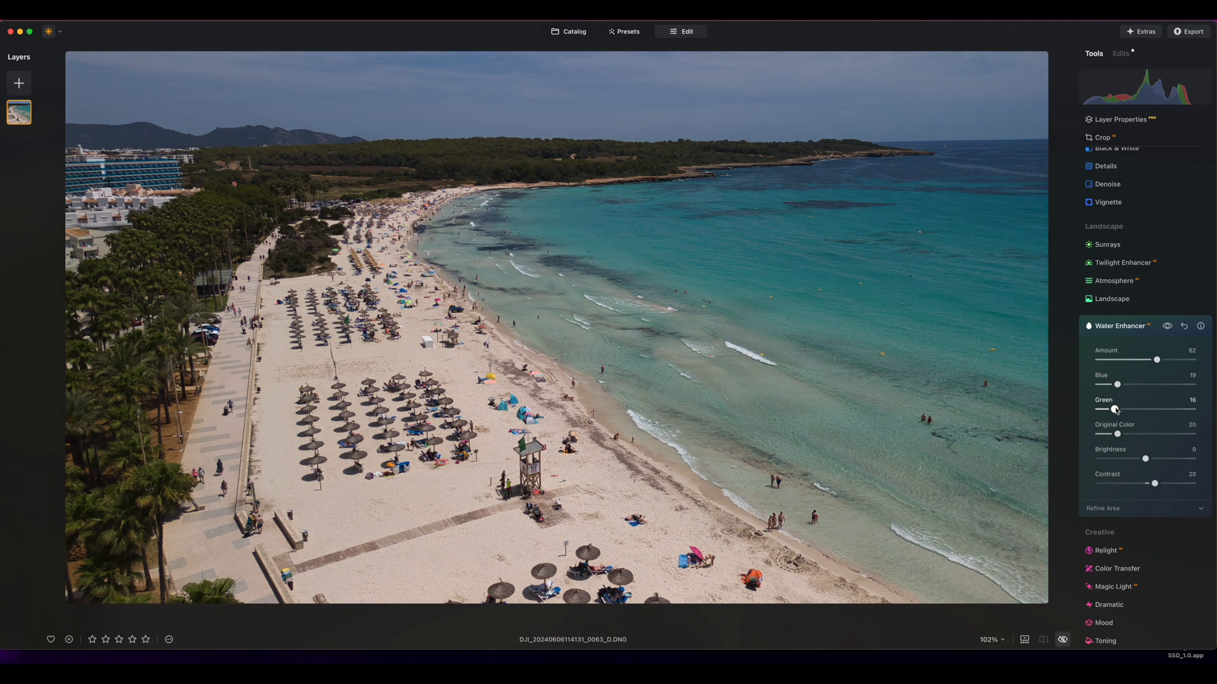
key(backslash)
key(backslash)
key(backslash)
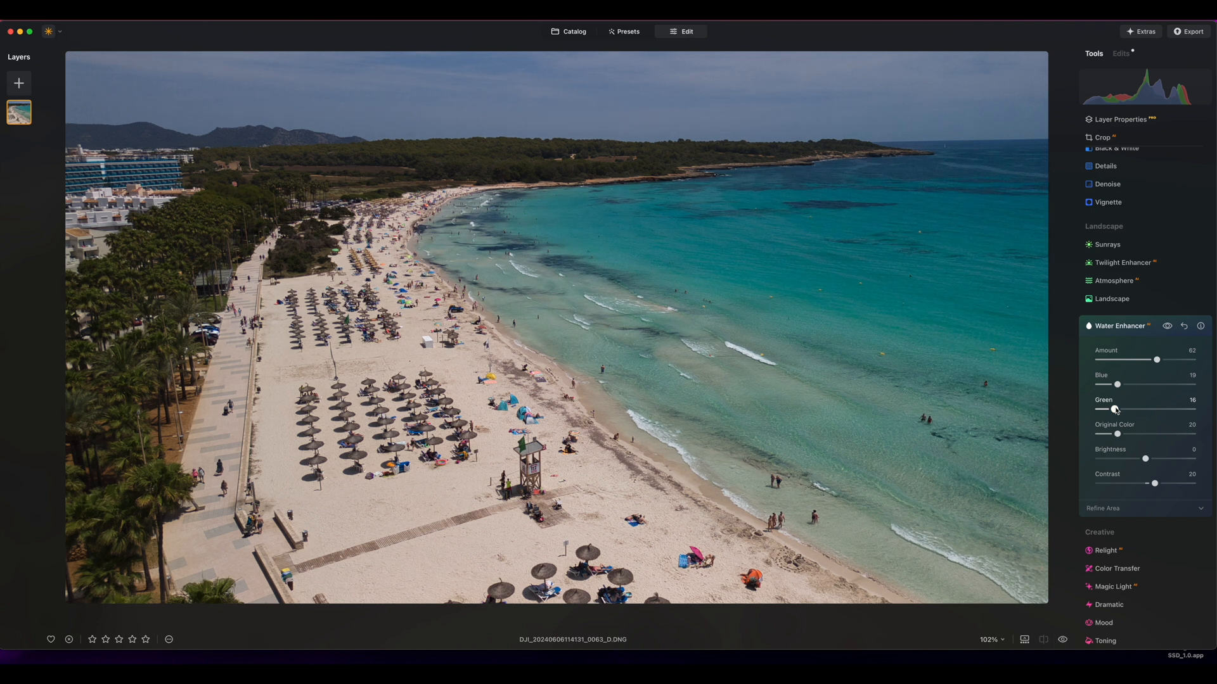
drag(1115, 411, 1122, 385)
key(backslash)
key(backslash)
Erase the swimmers in the sea and the people along the waterline from the beach photo with the Erase tool
scroll(1108, 238, up, 5)
click(1105, 237)
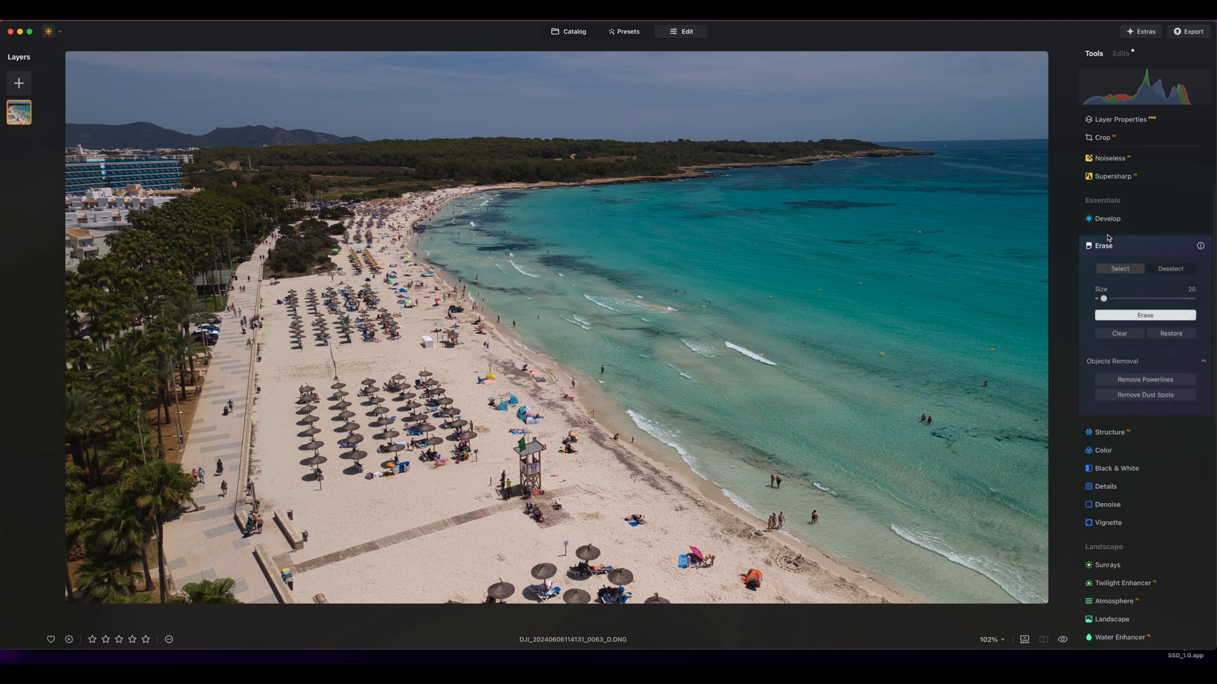
click(925, 417)
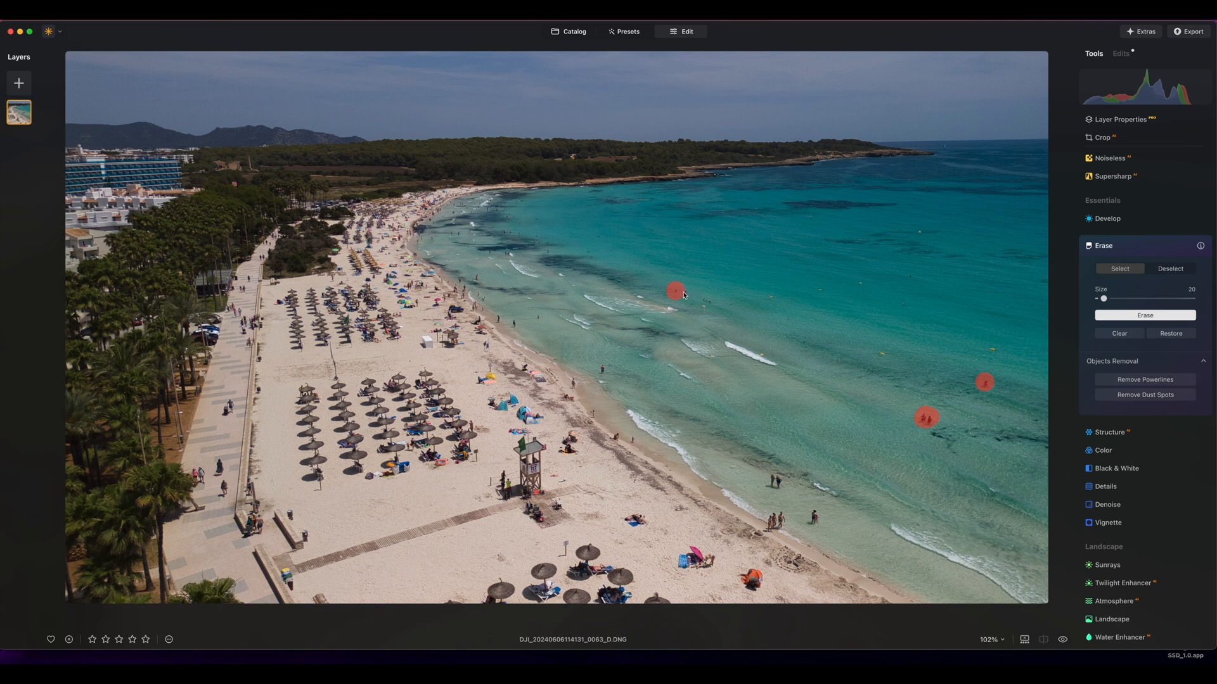
click(602, 370)
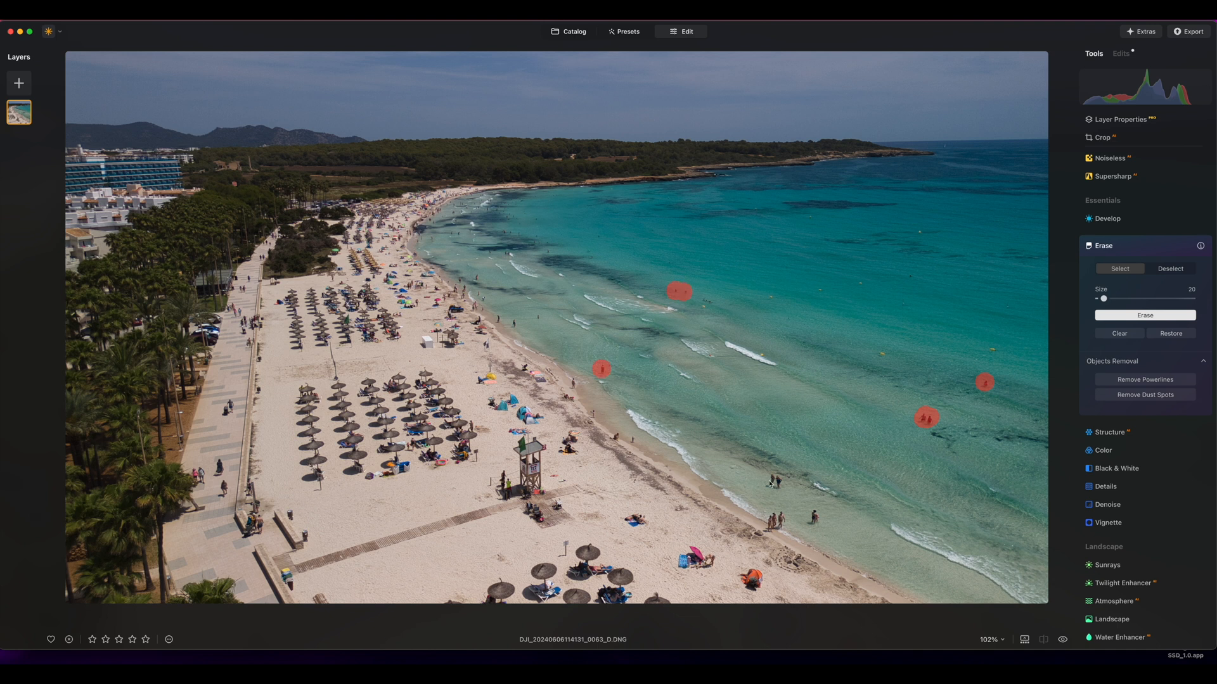
click(773, 482)
click(813, 517)
click(614, 440)
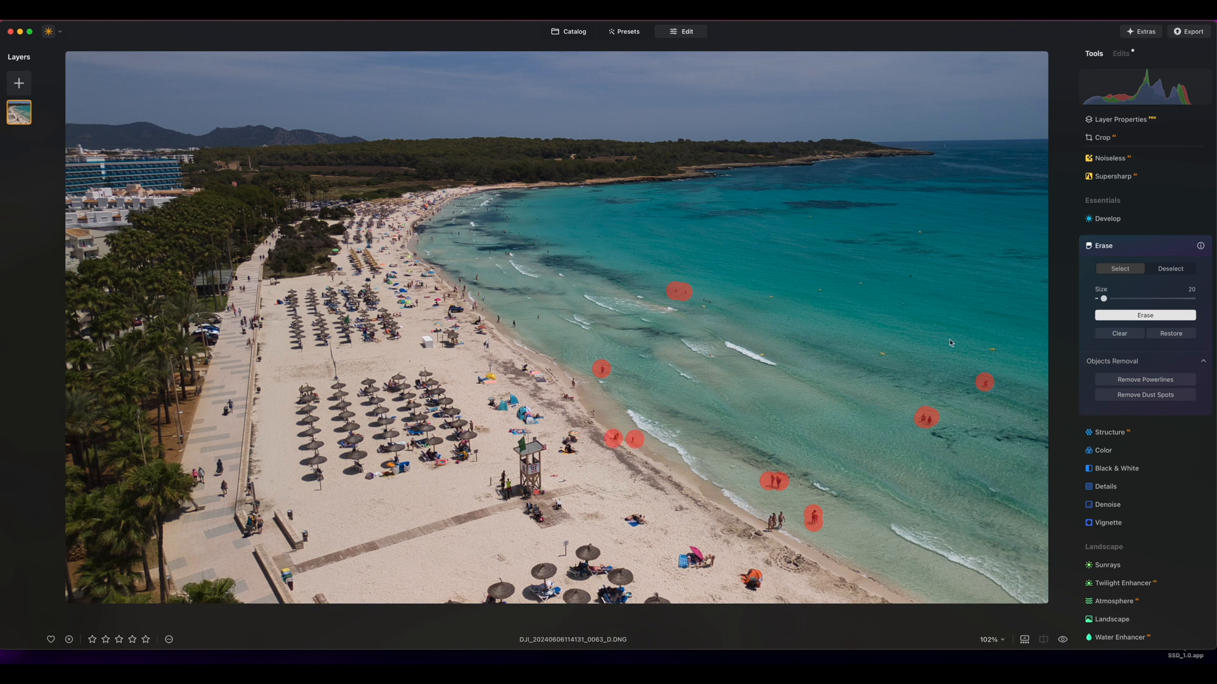
click(1109, 319)
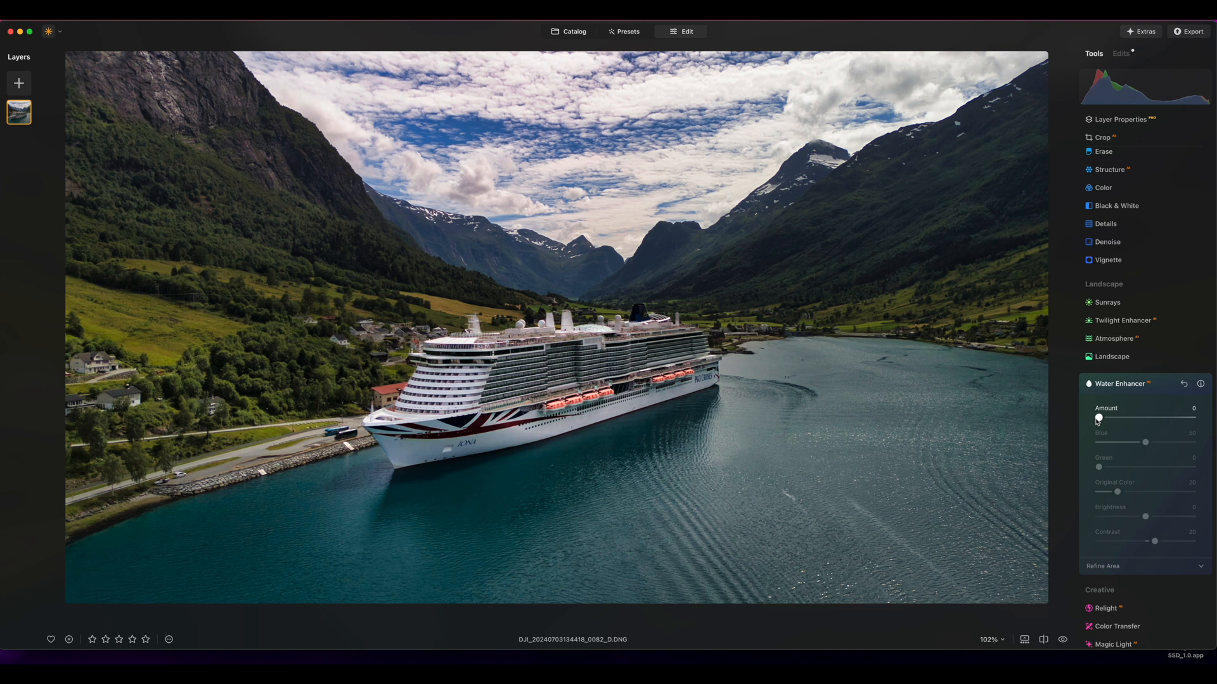
Set the Water Enhancer to Amount 43, Blue 9 and Green 31 on the cruise ship photo
drag(1099, 420, 1137, 420)
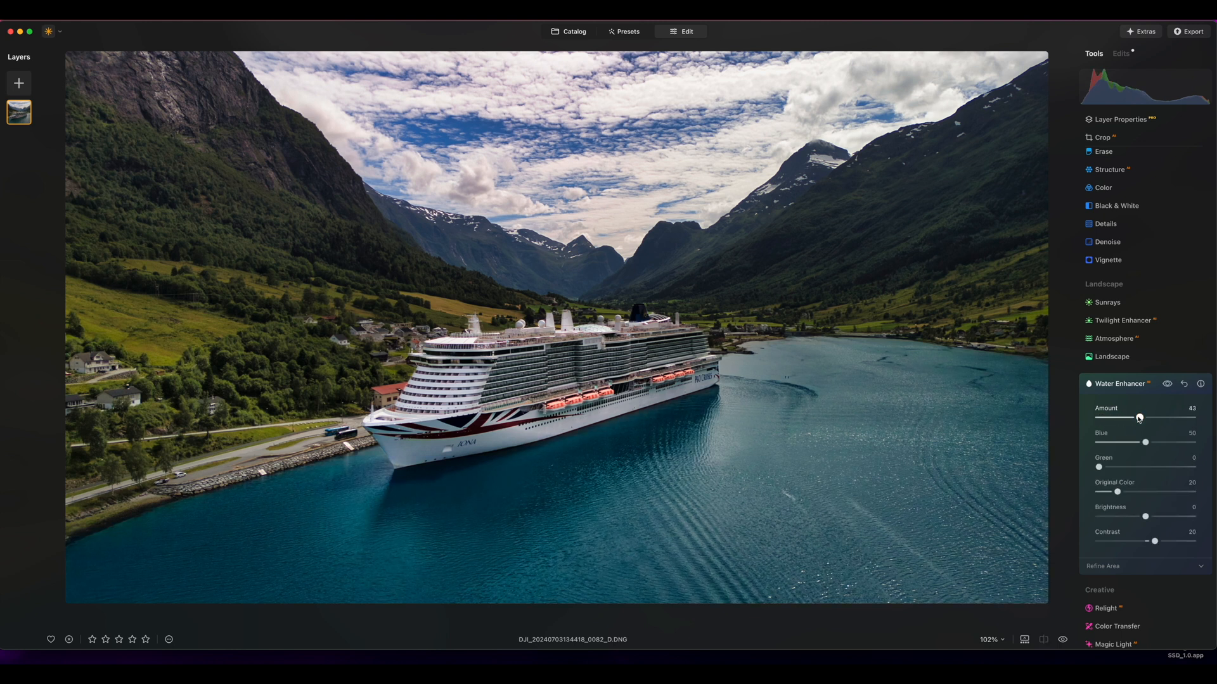
mouse_move(945, 444)
drag(1110, 444, 1116, 468)
Compare the cruise ship photo before and after its edits several times
key(backslash)
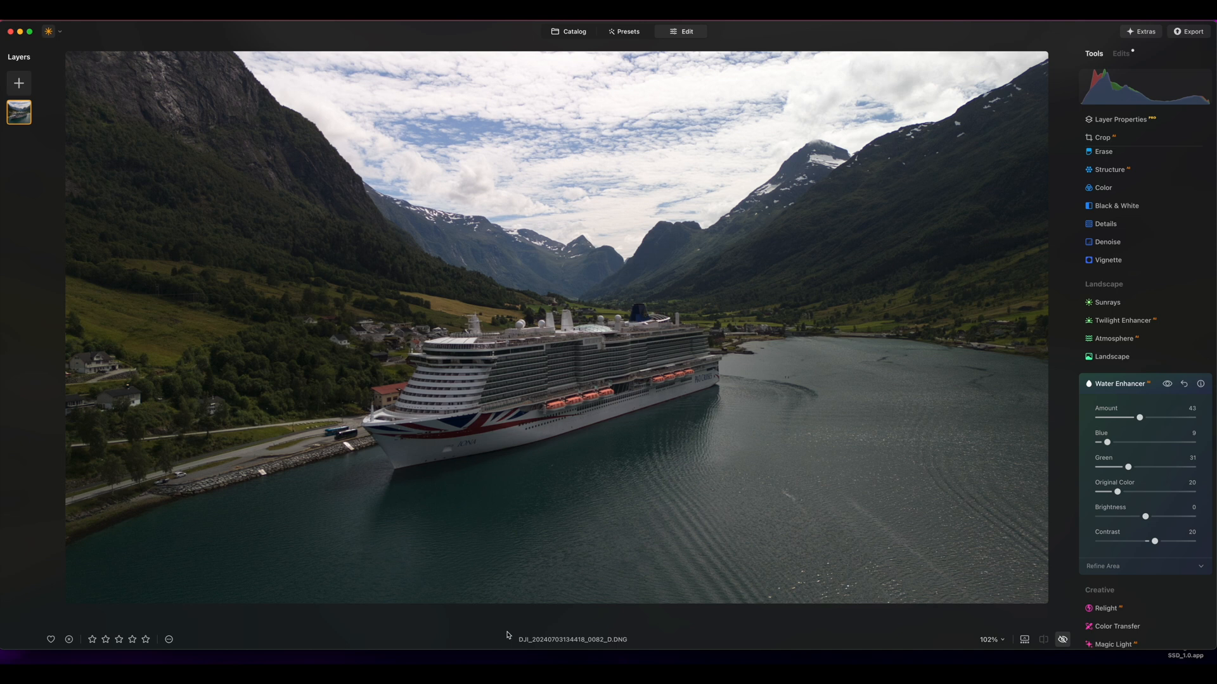
key(backslash)
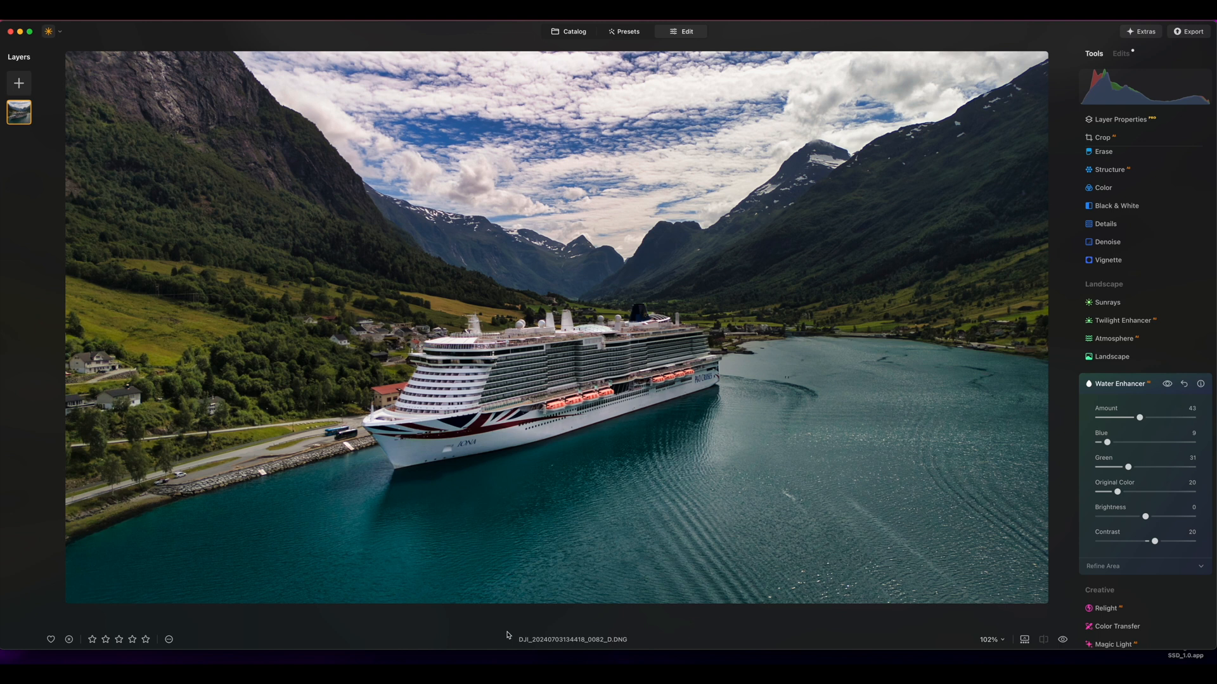
scroll(1132, 340, up, 5)
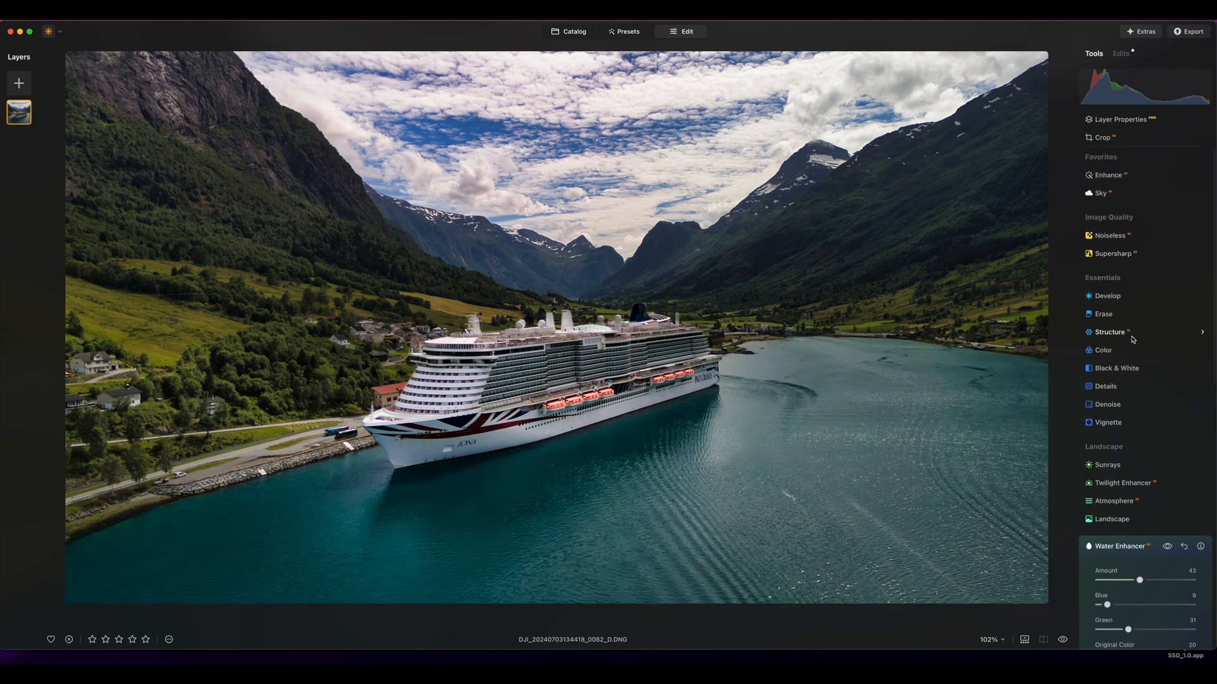
scroll(1109, 348, down, 5)
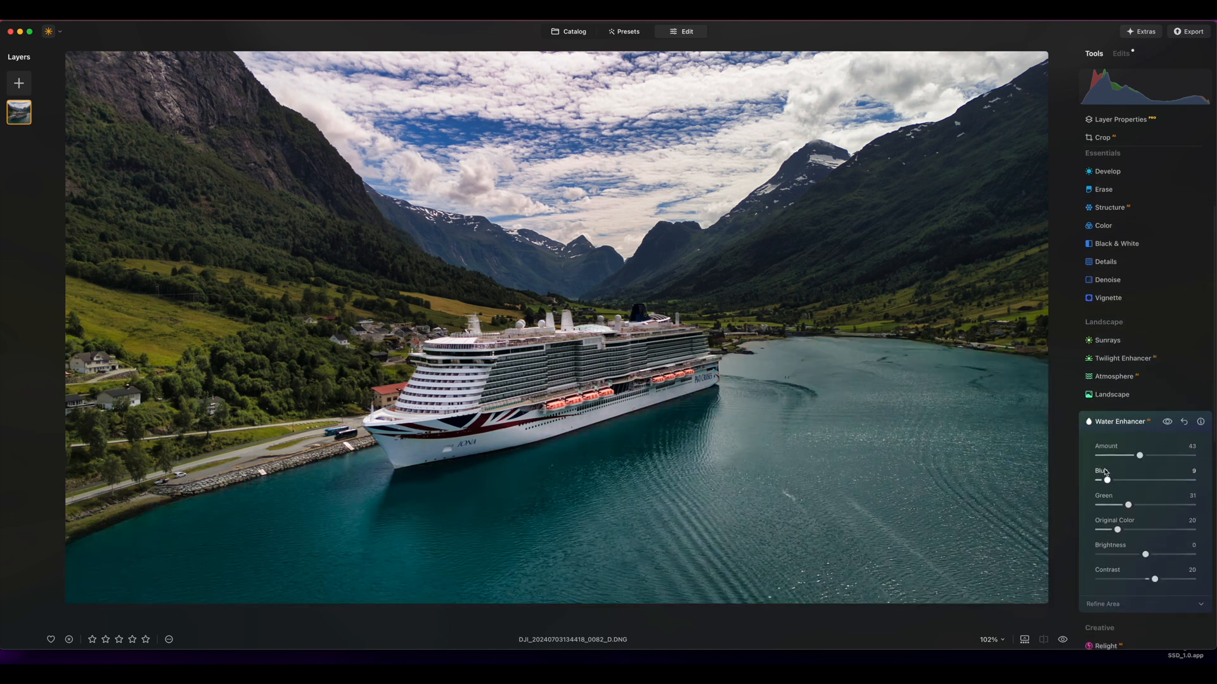
key(backslash)
key(backslash)
key(backslash)
key(slash)
key(slash)
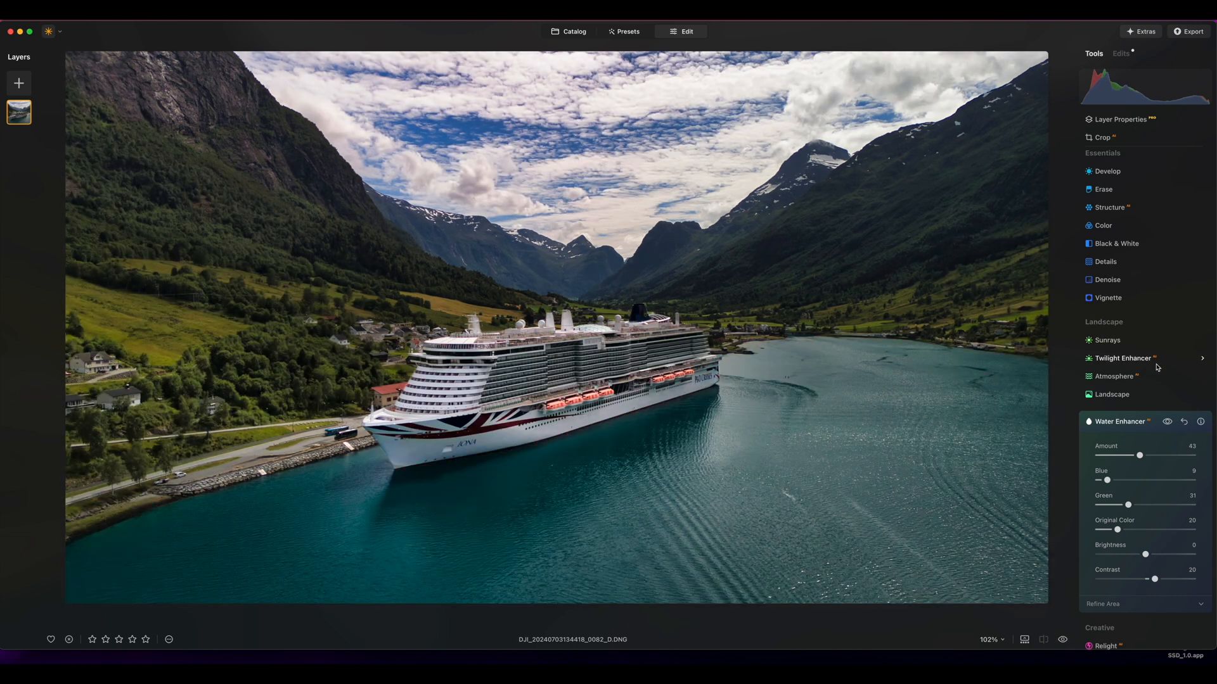
key(backslash)
key(backslash)
key(backslash)
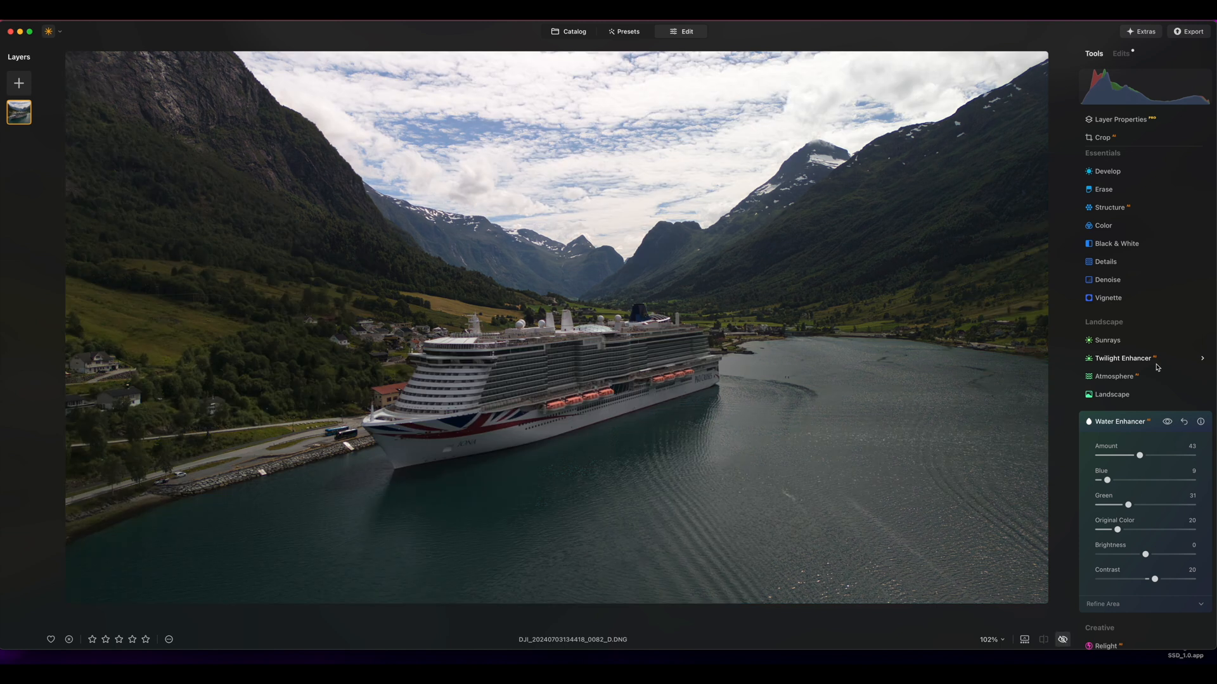
key(backslash)
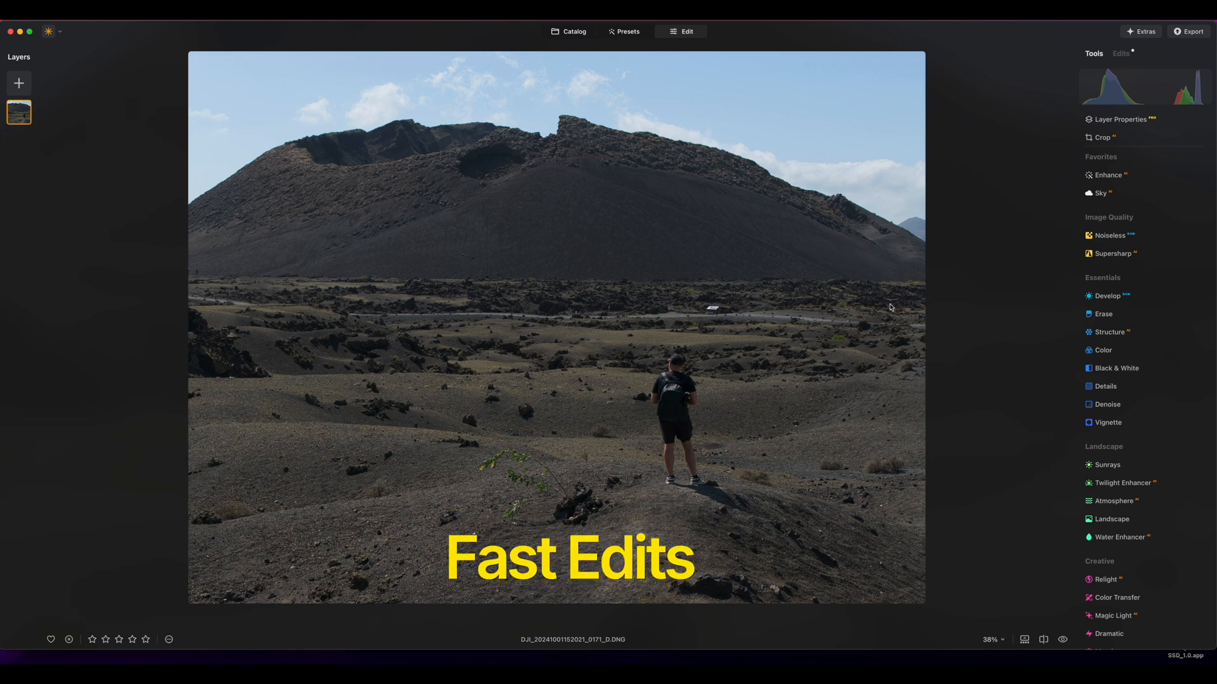
Erase the green plant and the dark rocks beside it in the volcano photo's foreground with the Erase tool
click(1103, 316)
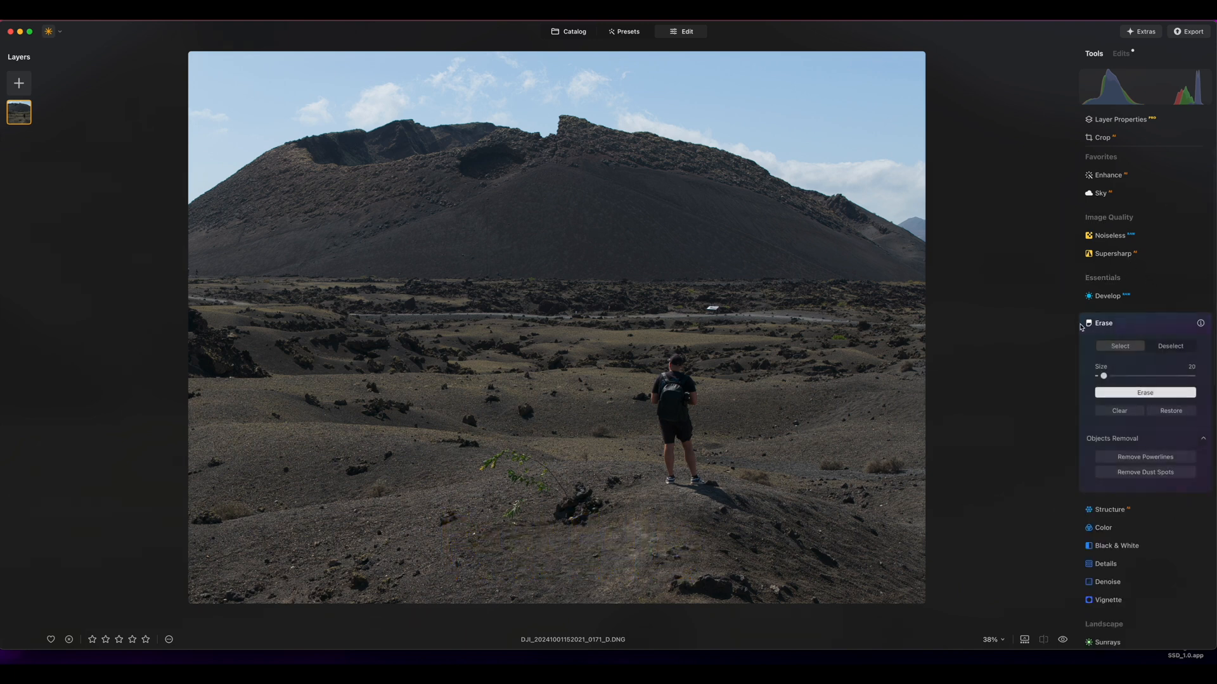
mouse_move(483, 467)
mouse_down()
mouse_move(529, 462)
mouse_move(552, 504)
mouse_move(539, 482)
mouse_move(507, 507)
mouse_move(522, 501)
mouse_up()
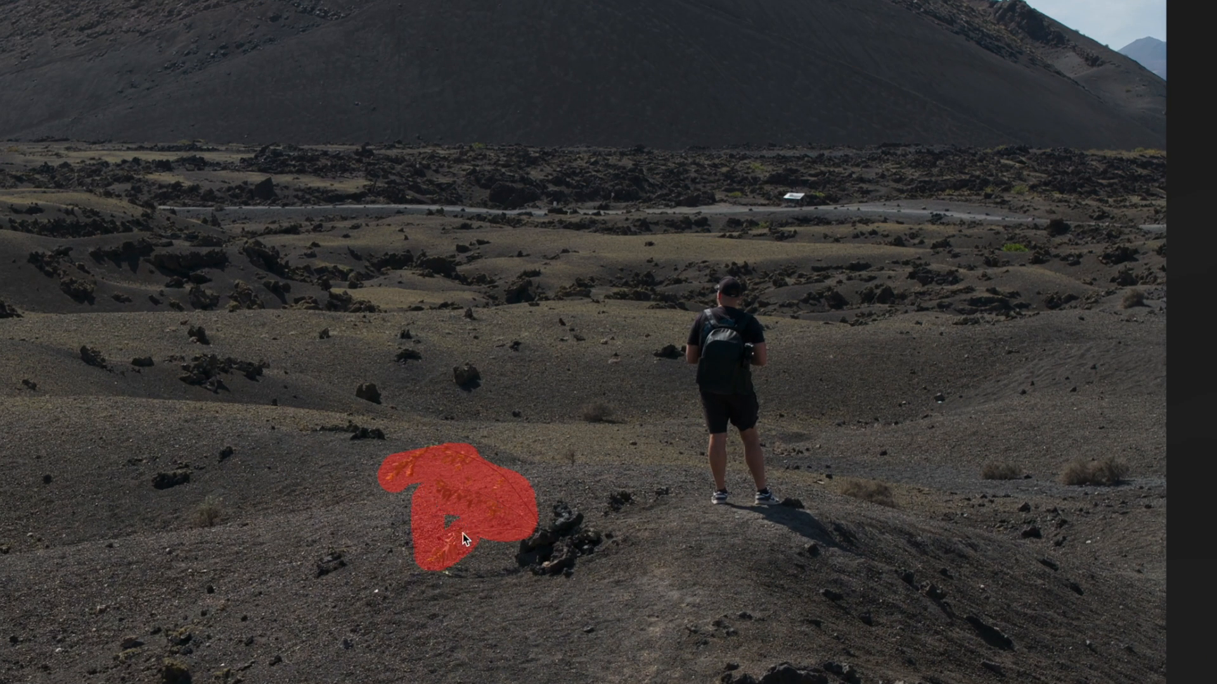
drag(601, 529, 544, 537)
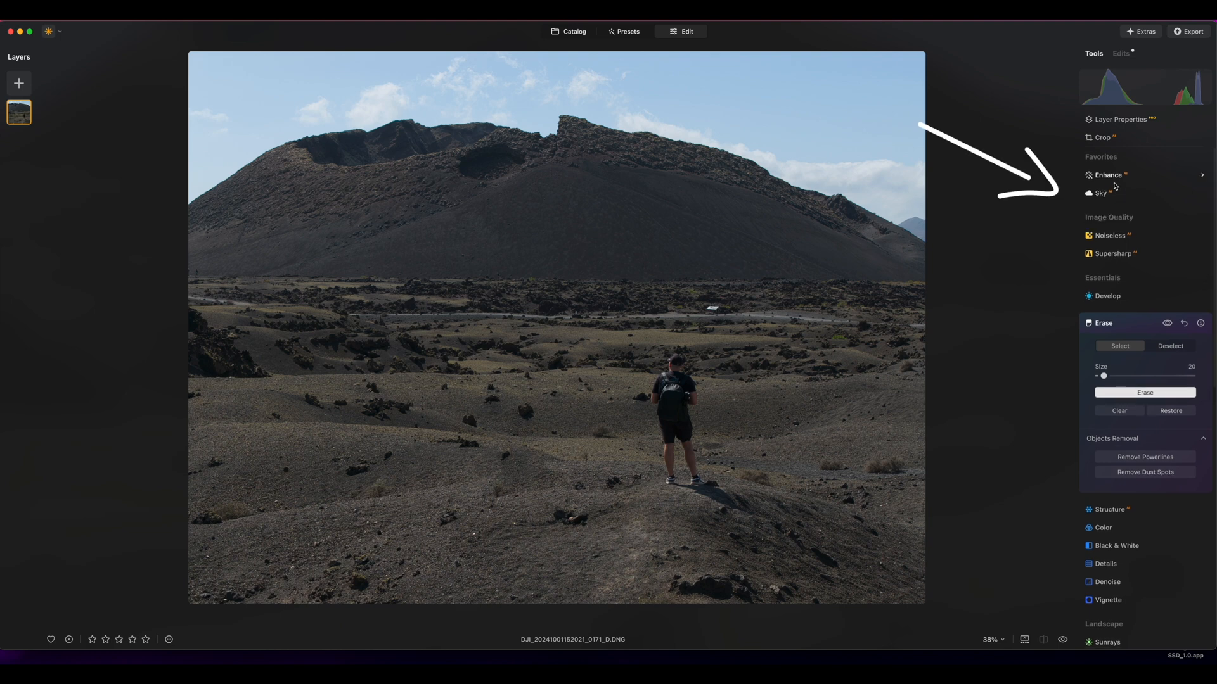
Raise the Enhance Accent on the volcano photo, and set the Structure Amount to 6 and Boost to 2
click(1114, 182)
drag(1098, 237, 1136, 235)
click(1109, 433)
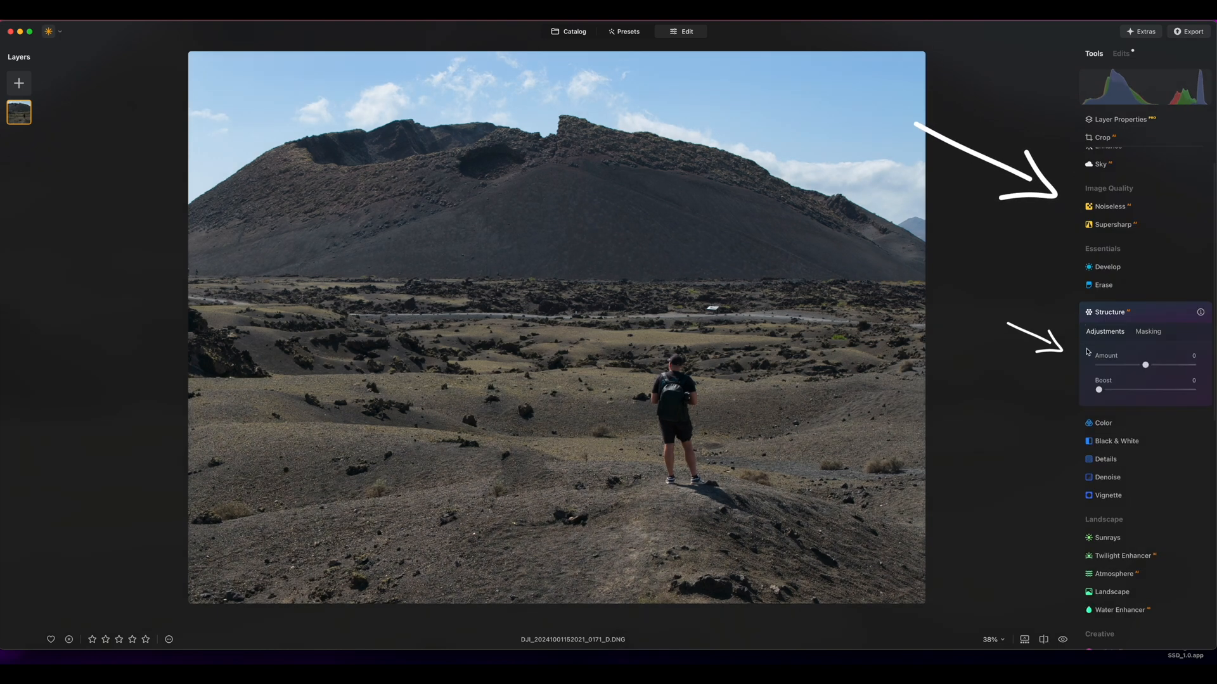
drag(1145, 365, 1102, 390)
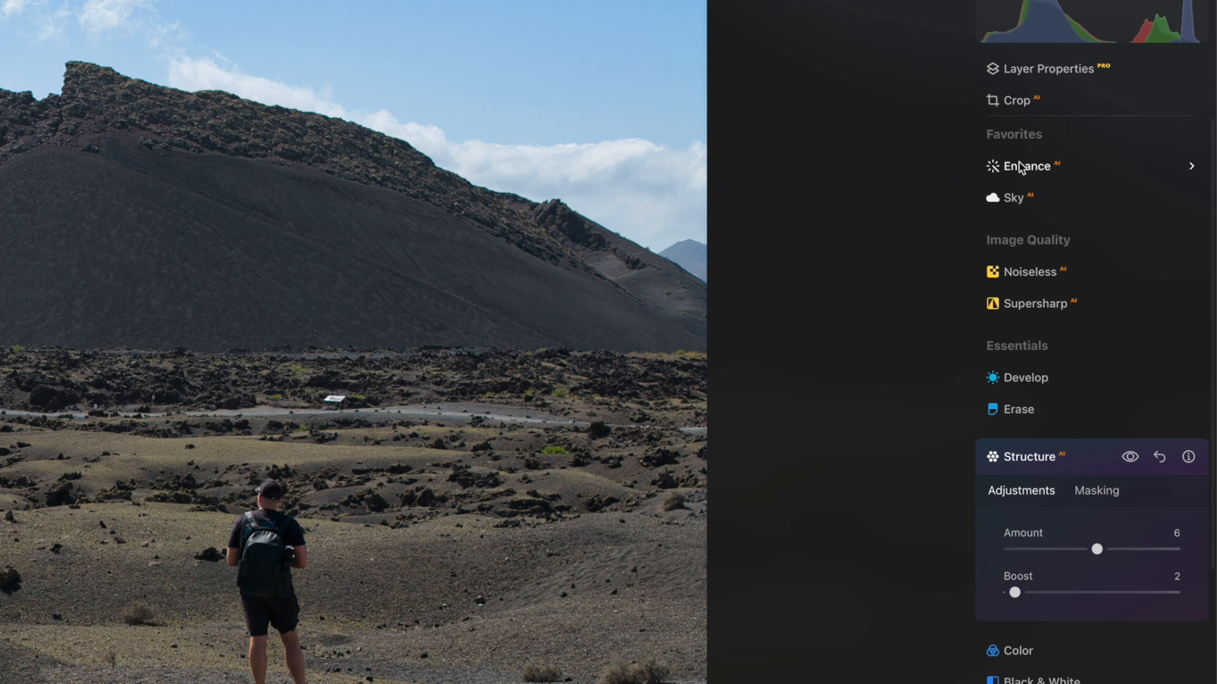
Restrict a second Enhance adjustment to the Human area with an AI mask, trying the Mountains area as well
click(1105, 174)
click(1088, 216)
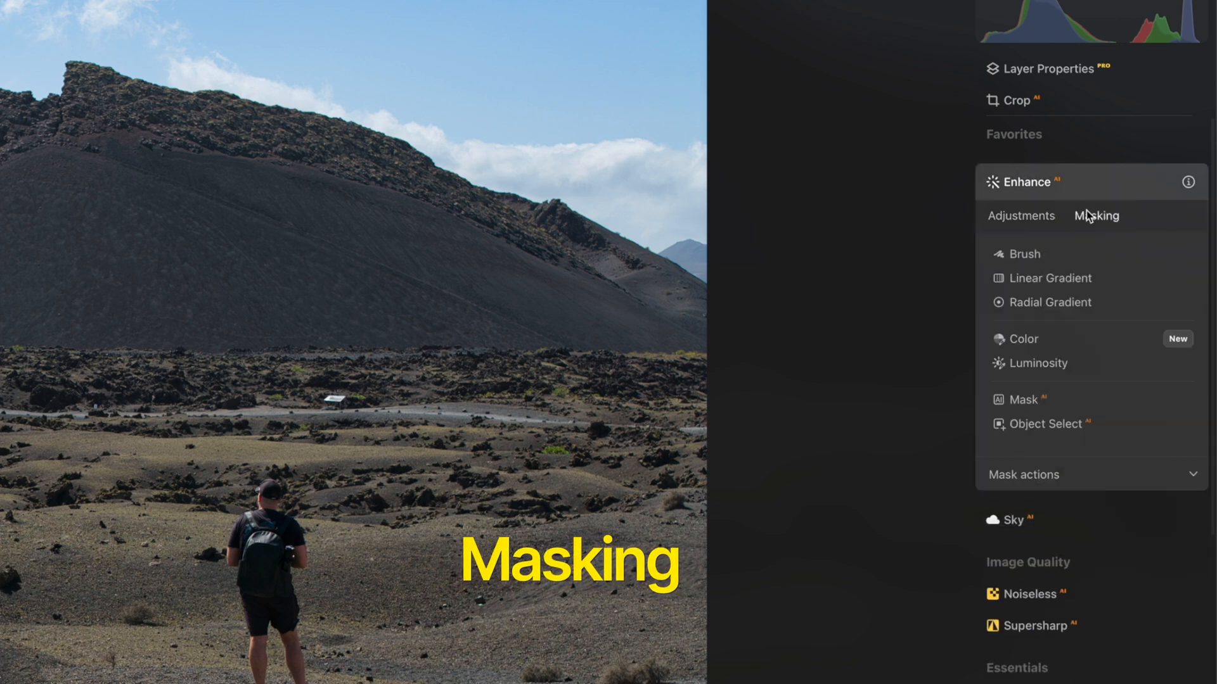
click(1042, 395)
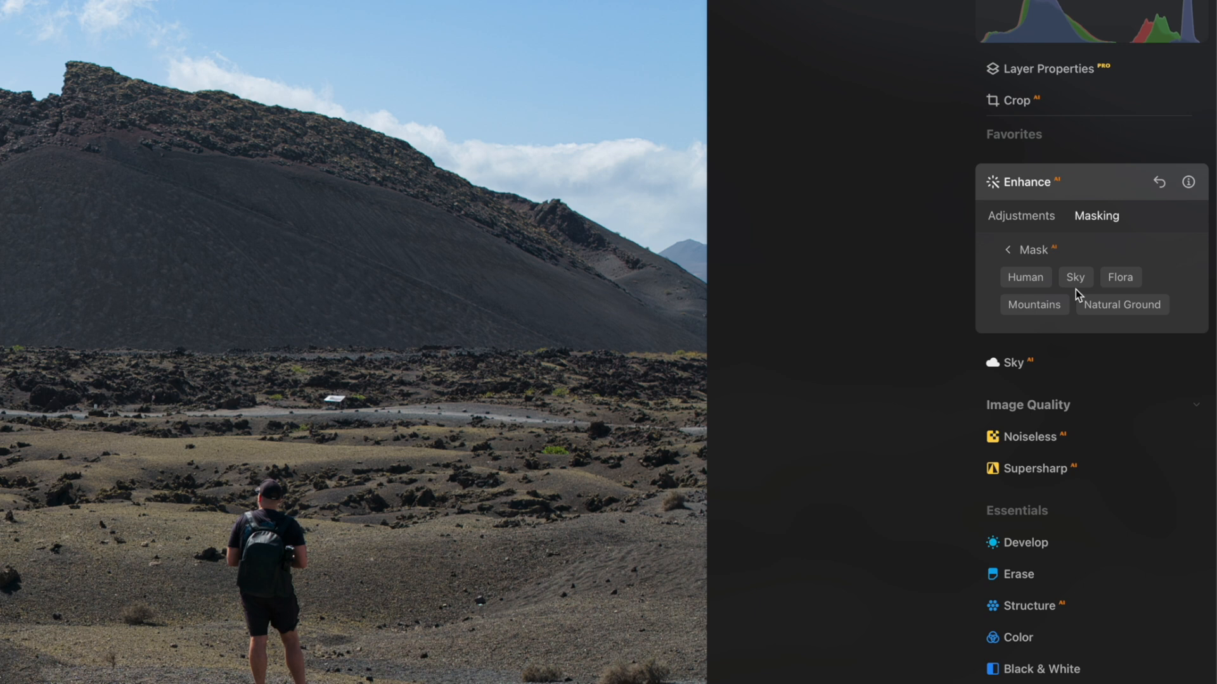
click(1030, 282)
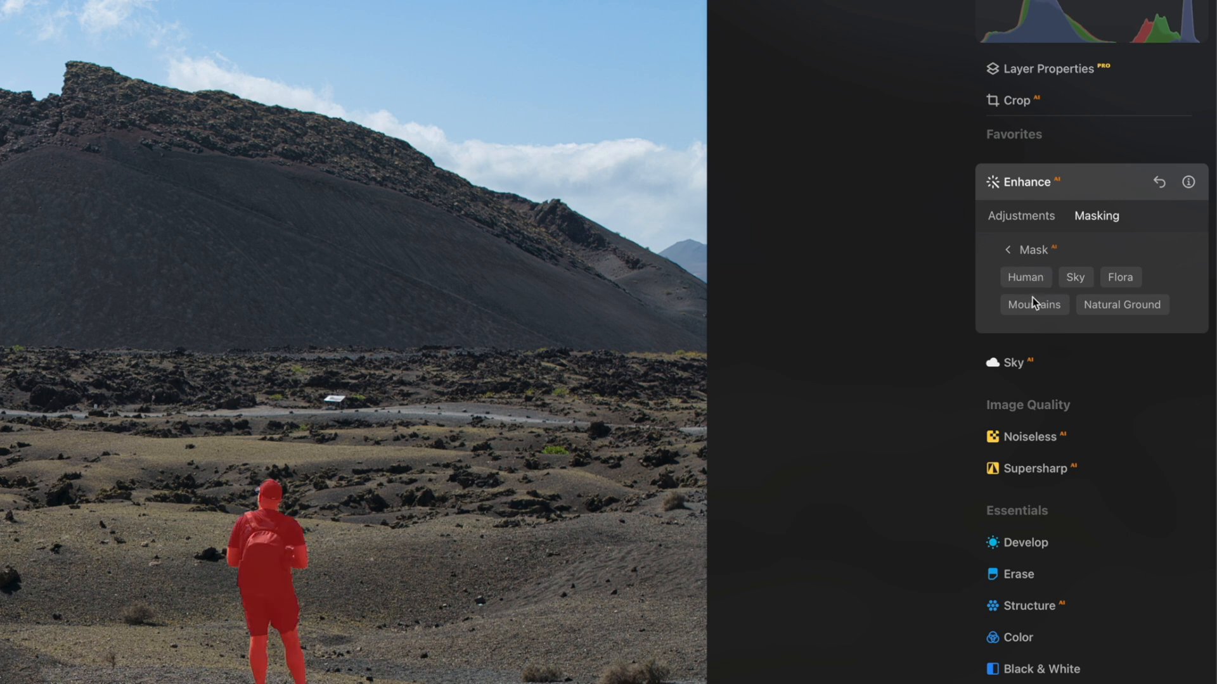
click(1034, 303)
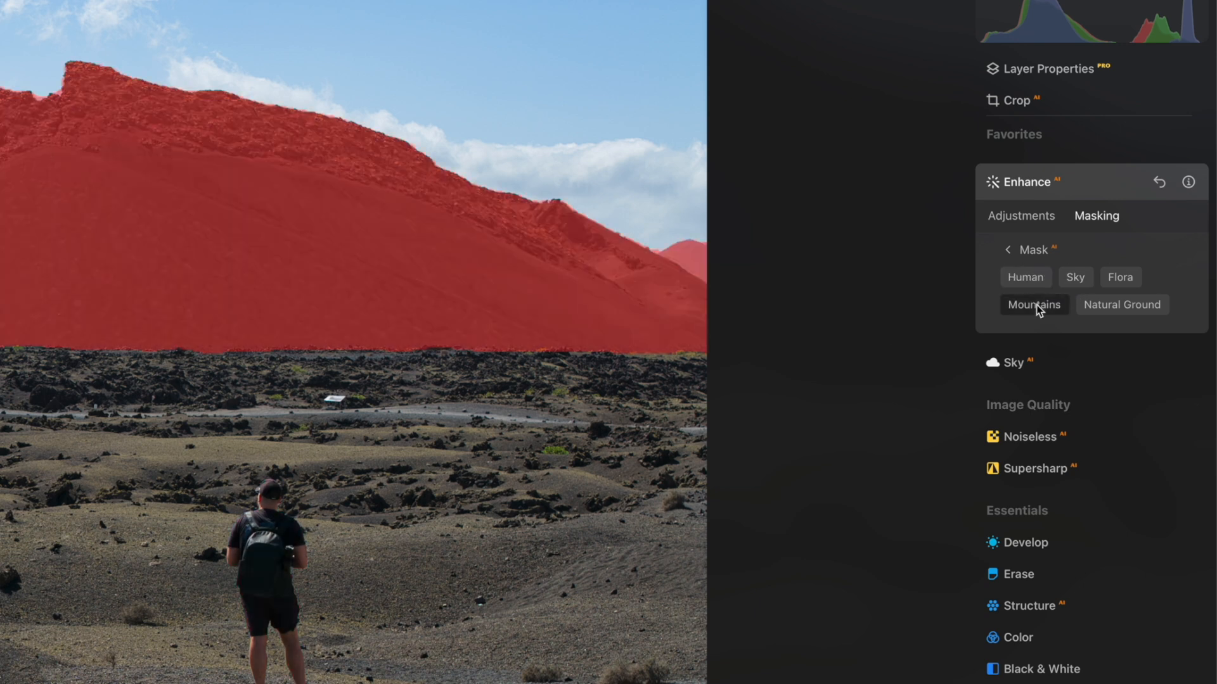
click(1028, 280)
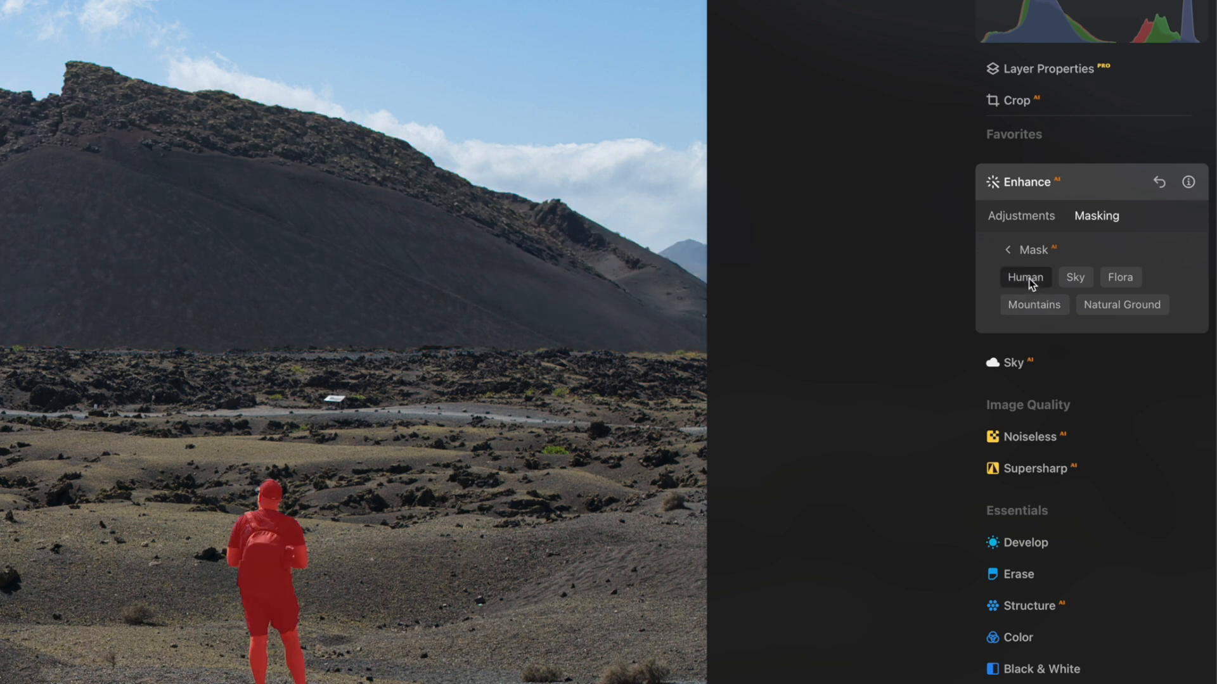
Set the Accent of the masked Enhance adjustment to 25 and fine-tune it slightly
click(1024, 216)
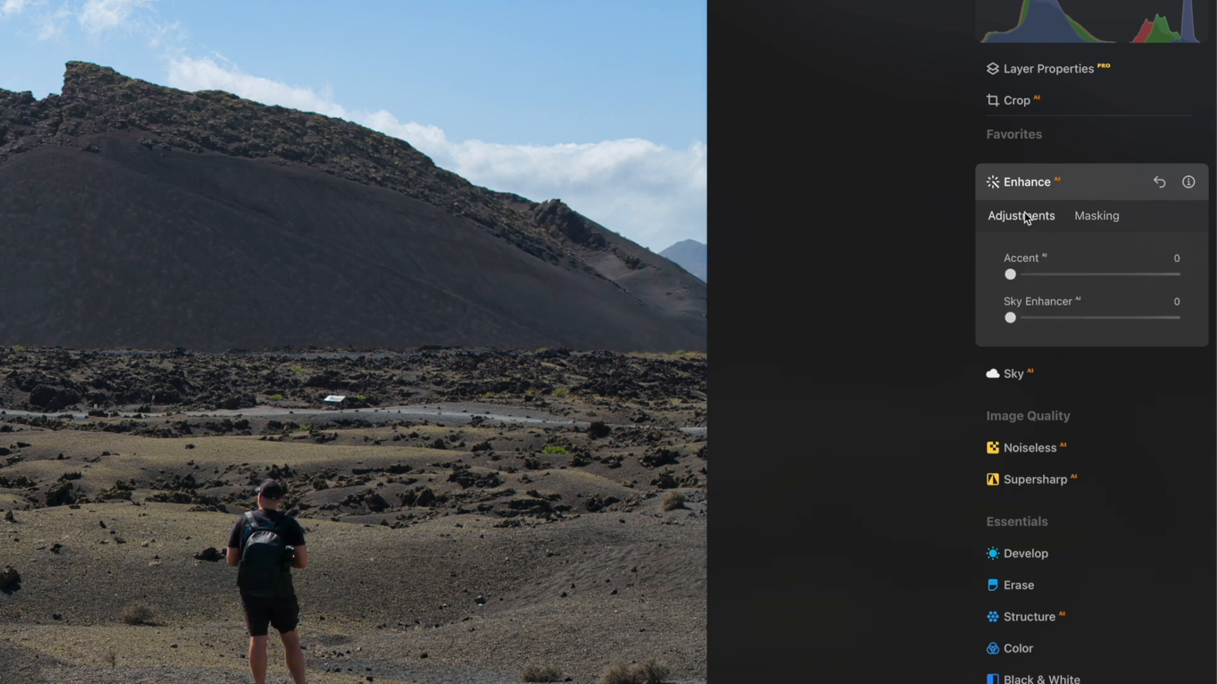
drag(1011, 274, 1053, 275)
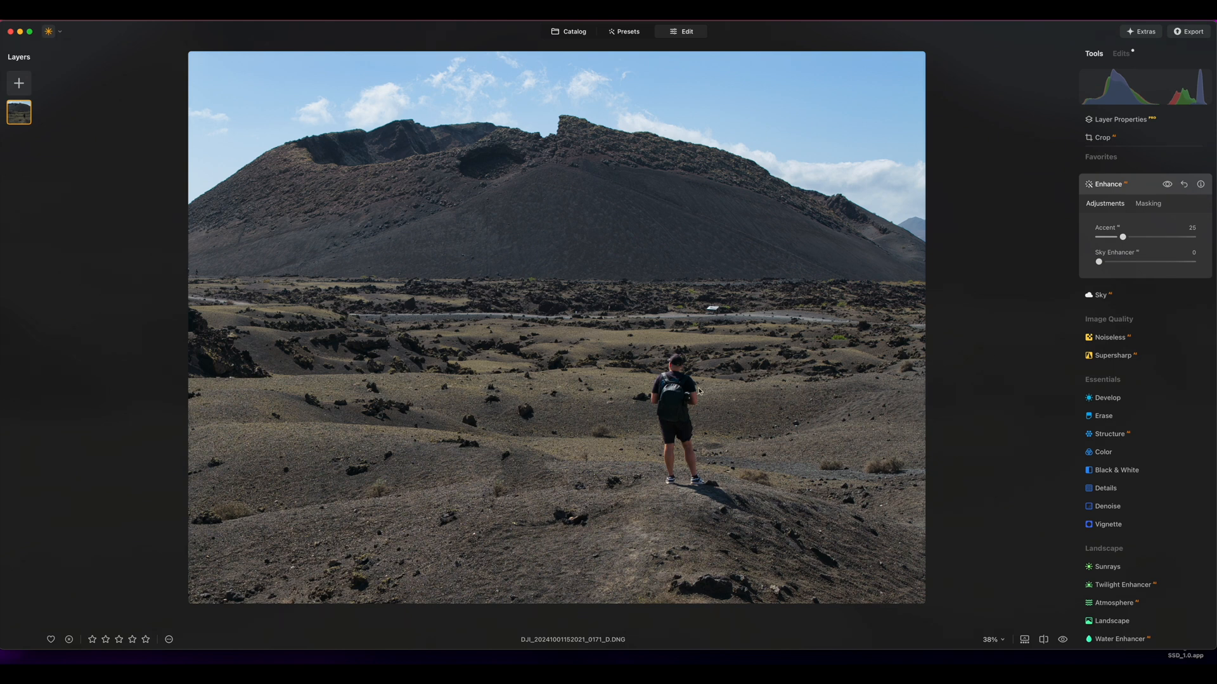
drag(1125, 240, 1128, 242)
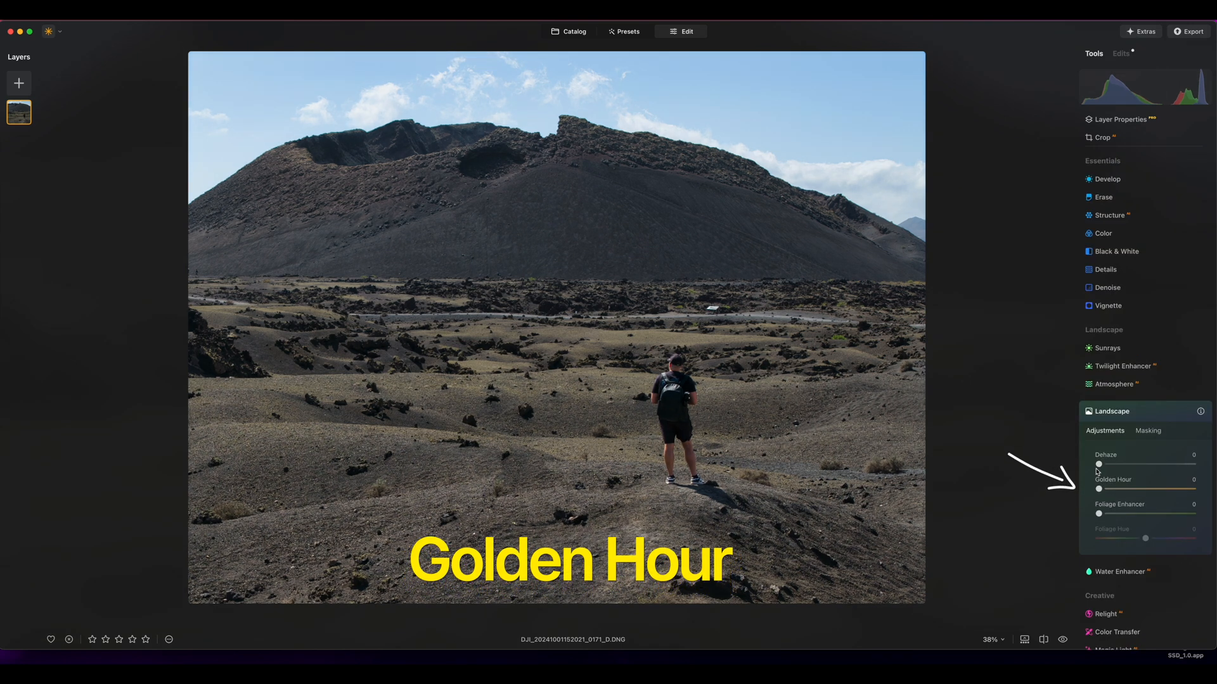
Set Golden Hour to 17 and Foliage Enhancer to 9 in the Landscape tool
drag(1098, 489, 1110, 517)
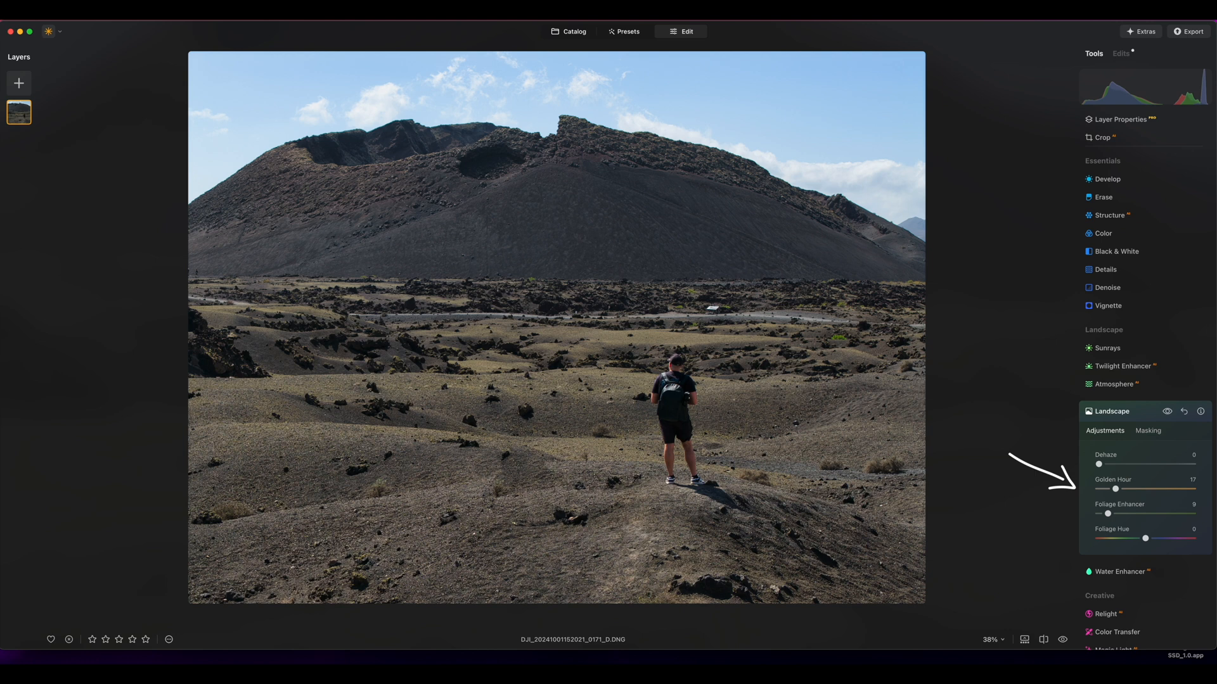
Crop the volcano photo to a portrait frame by transposing the crop ratio, and apply the crop
scroll(1148, 266, up, 5)
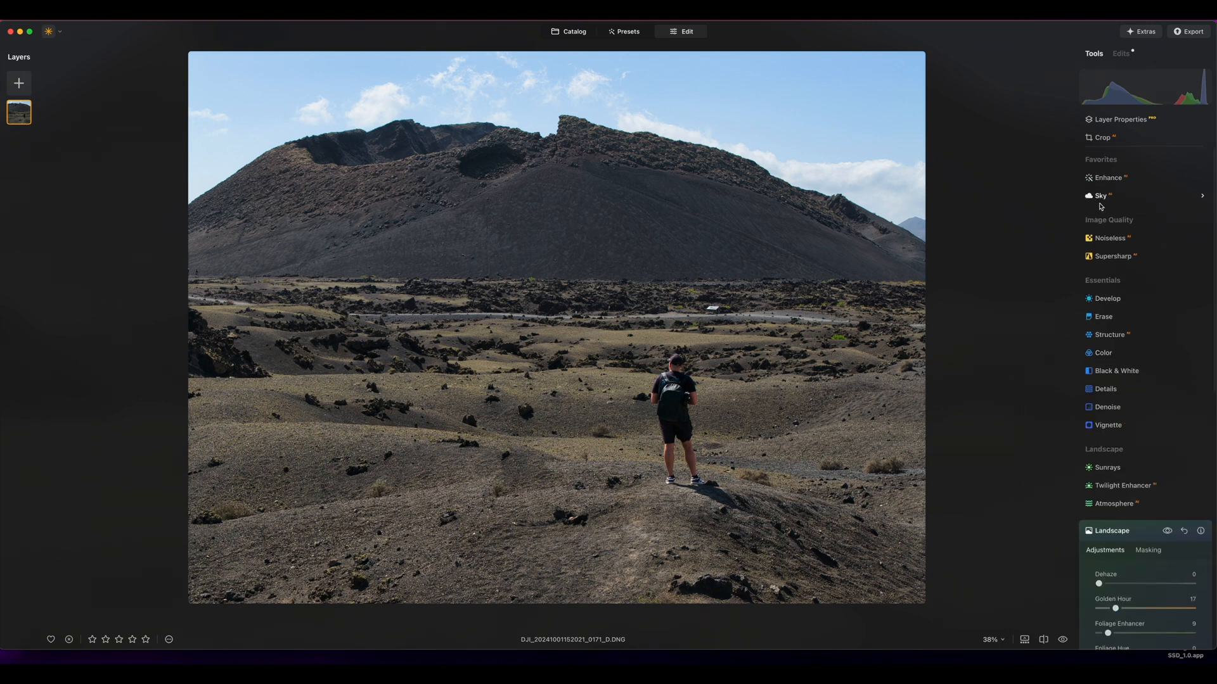
click(1103, 138)
click(1190, 180)
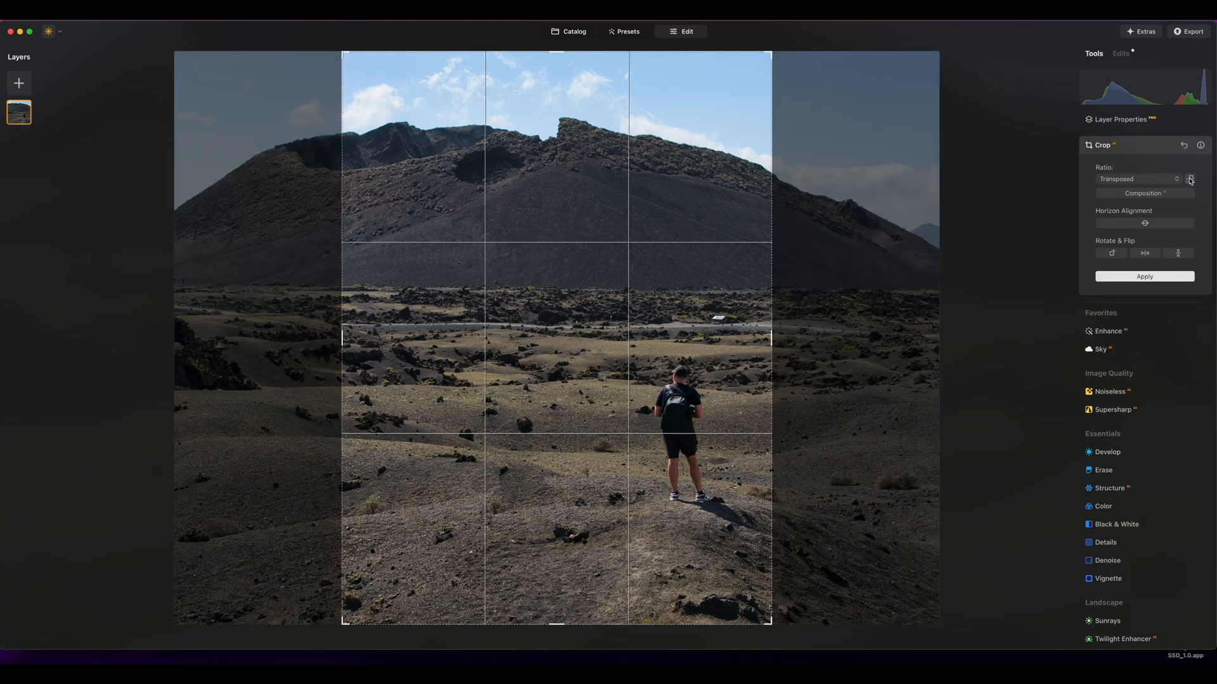
key(Return)
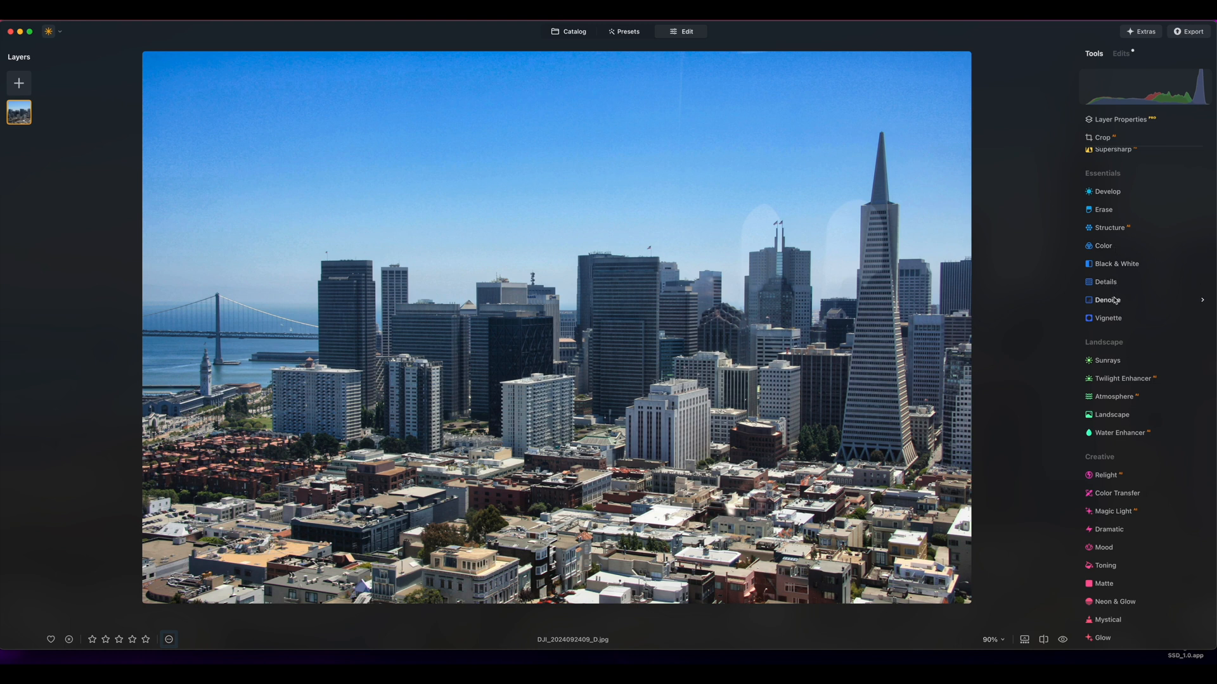
Apply the Twilight Cityscape reference to the city skyline photo with Color Transfer
click(1117, 493)
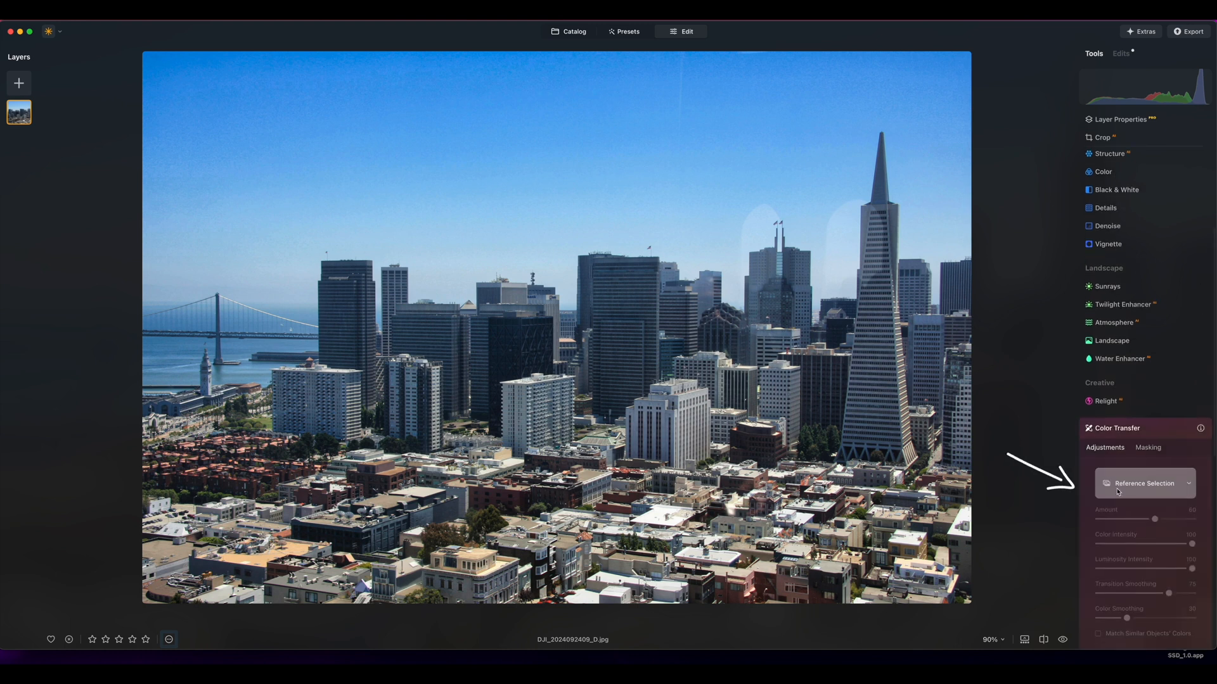
scroll(1117, 492, down, 3)
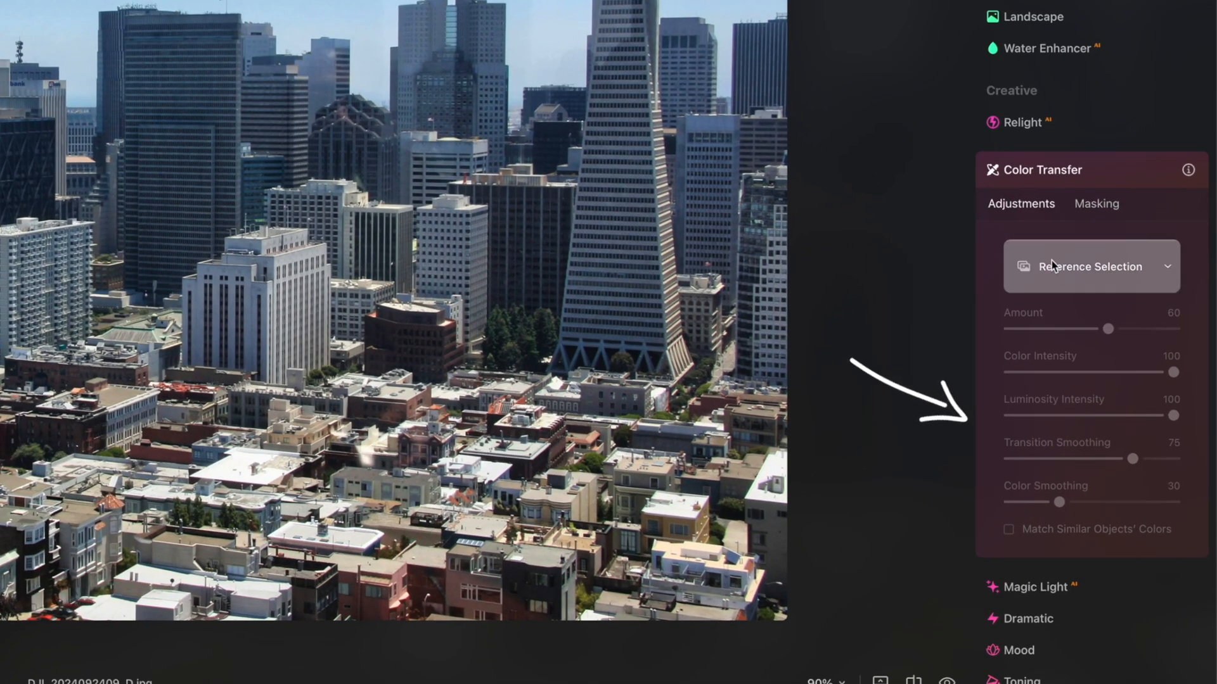
click(1051, 262)
scroll(1044, 272, down, 2)
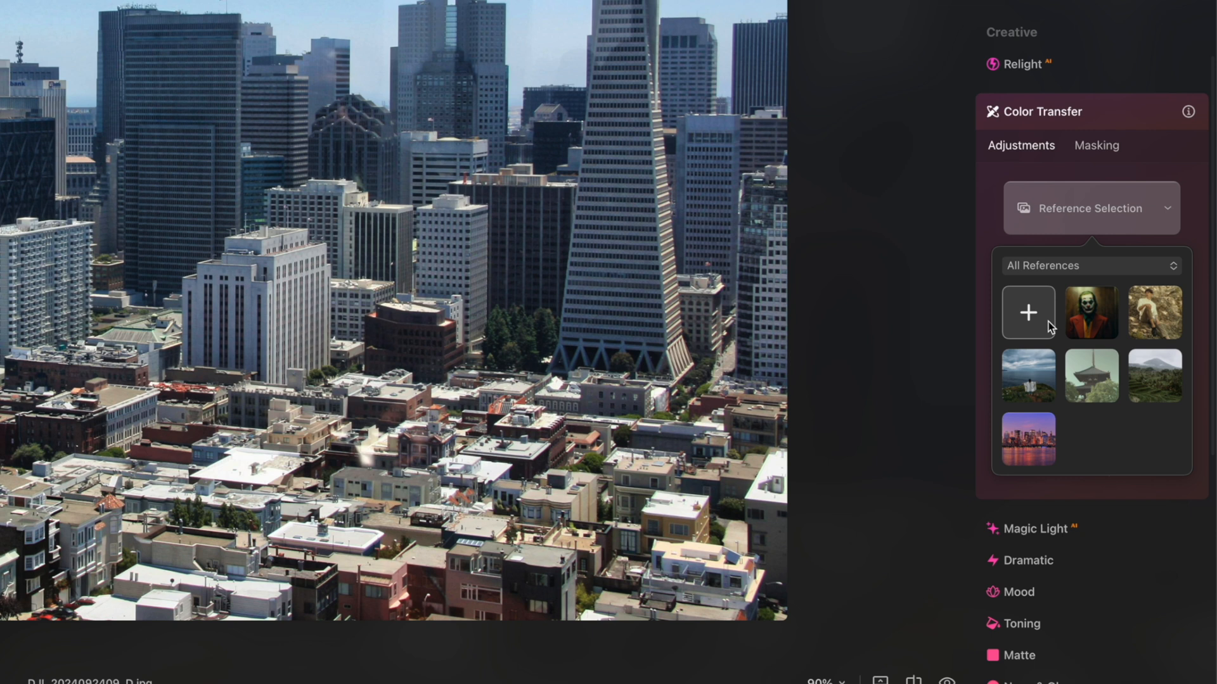
click(1038, 432)
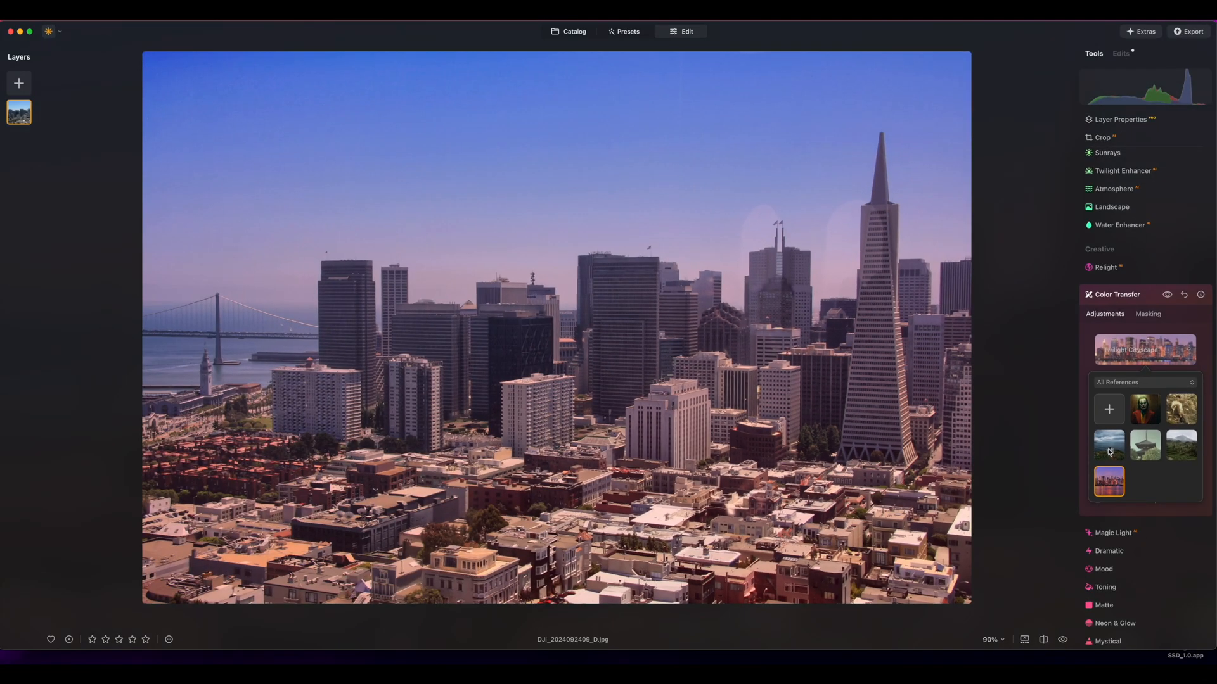
click(1109, 450)
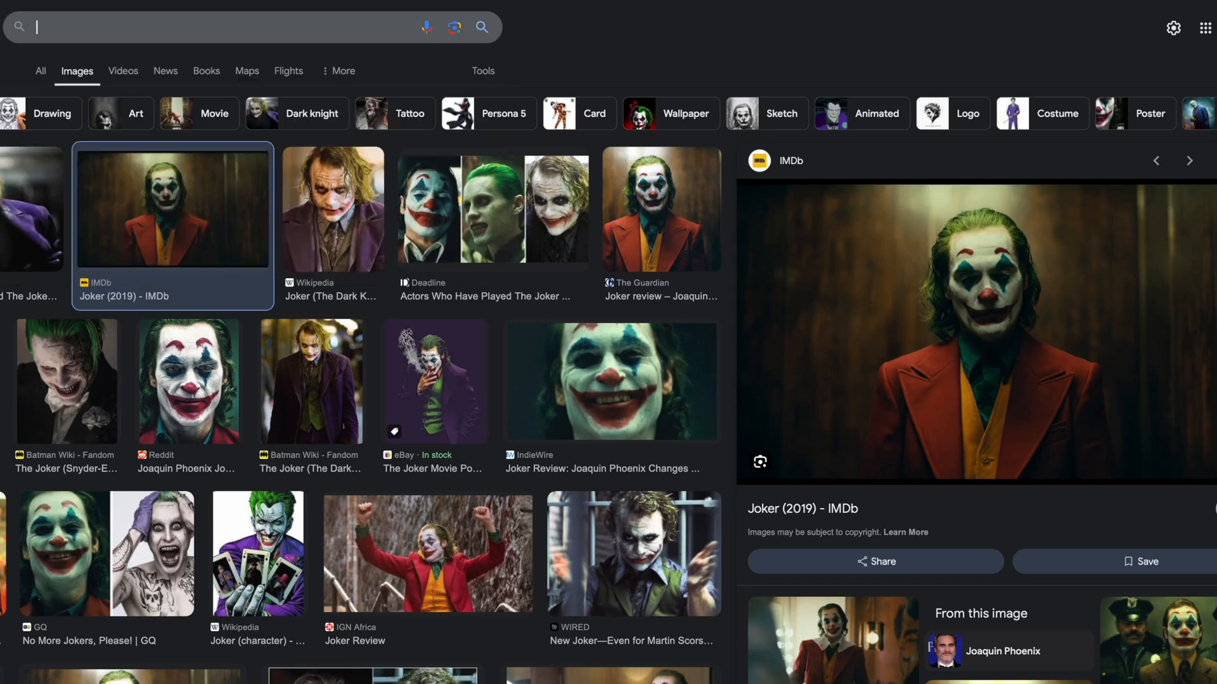
Switch to the web browser, search images for "joker" and save the Joker (2019) IMDb still to Downloads
click(62, 27)
key(Return)
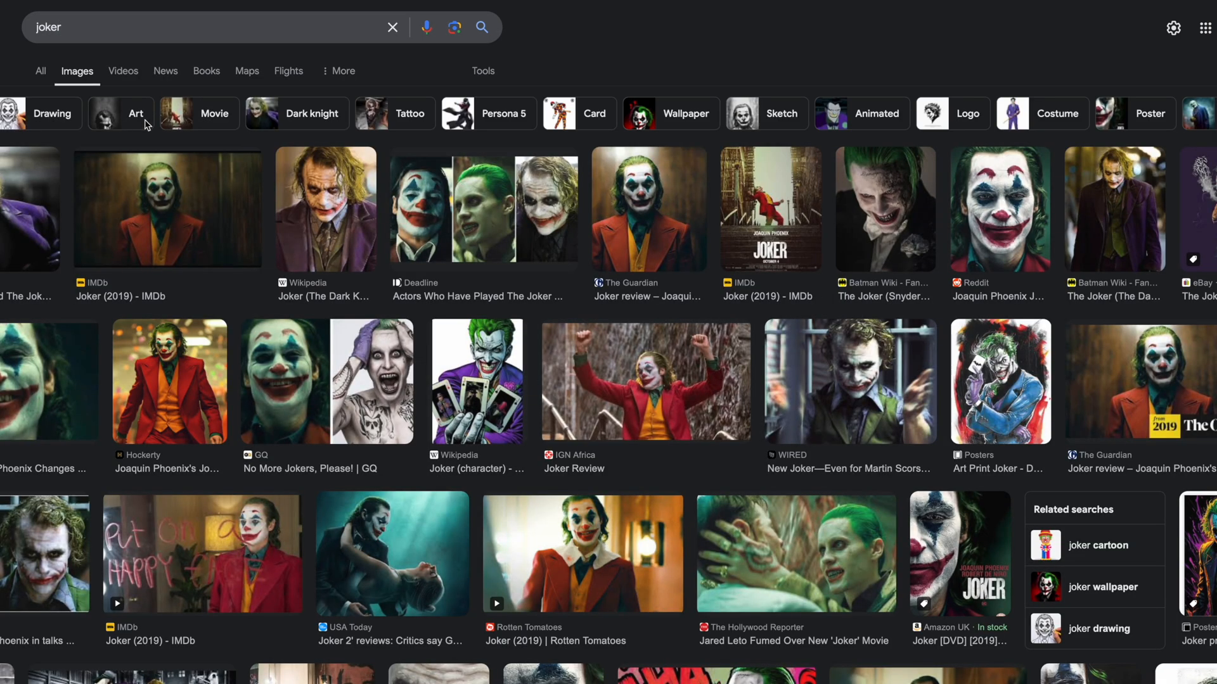
click(171, 209)
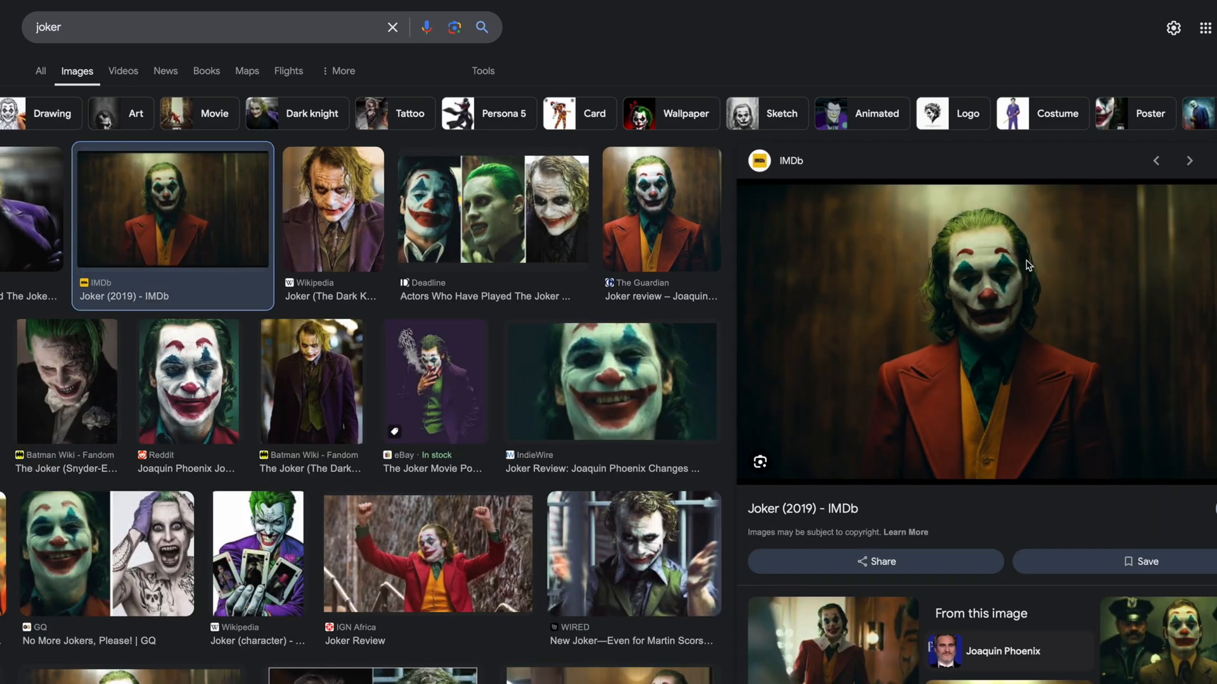
right_click(847, 273)
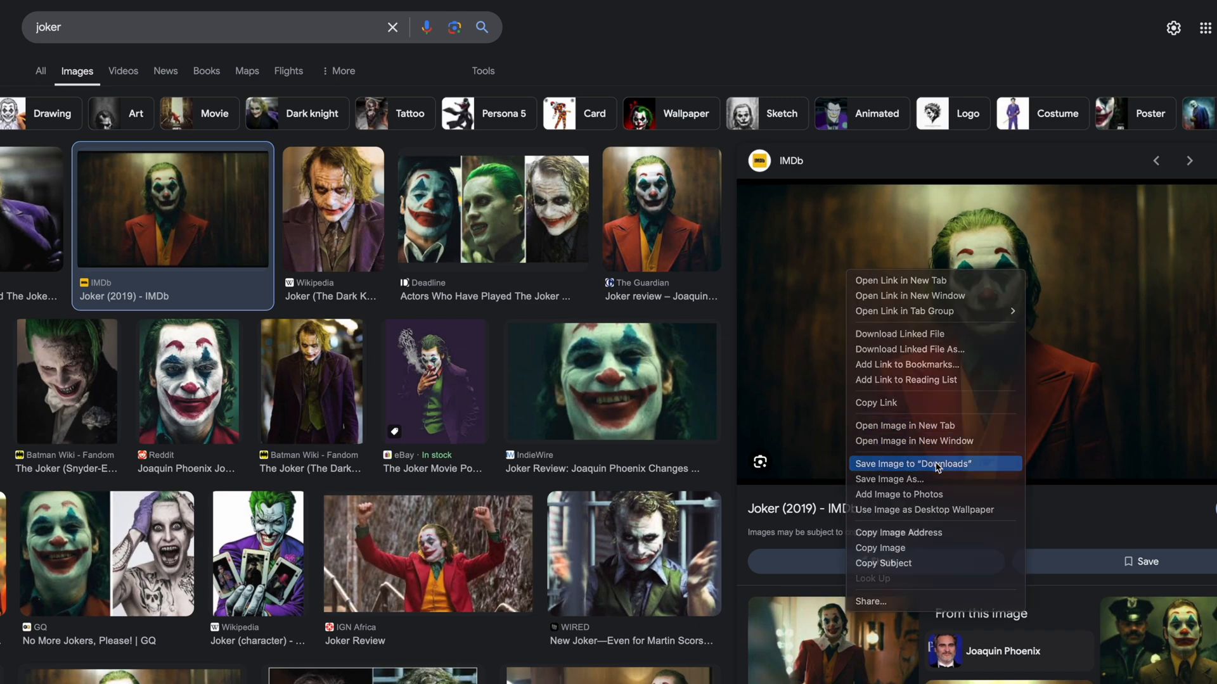
click(906, 464)
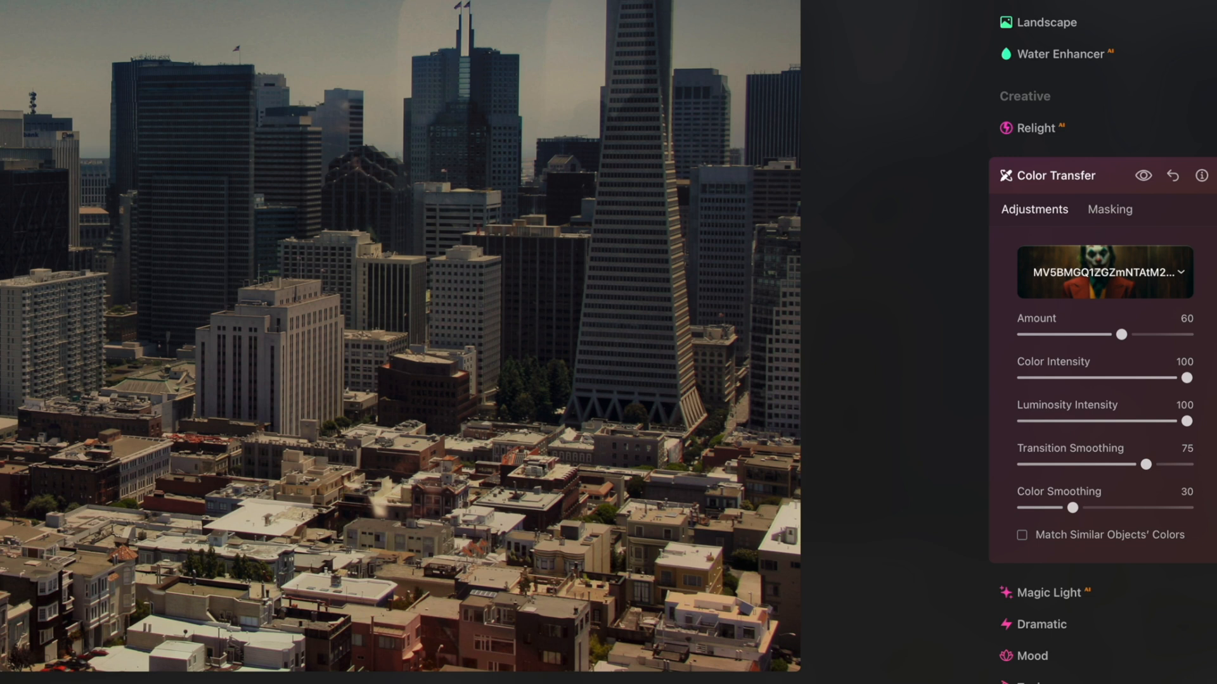
click(1093, 279)
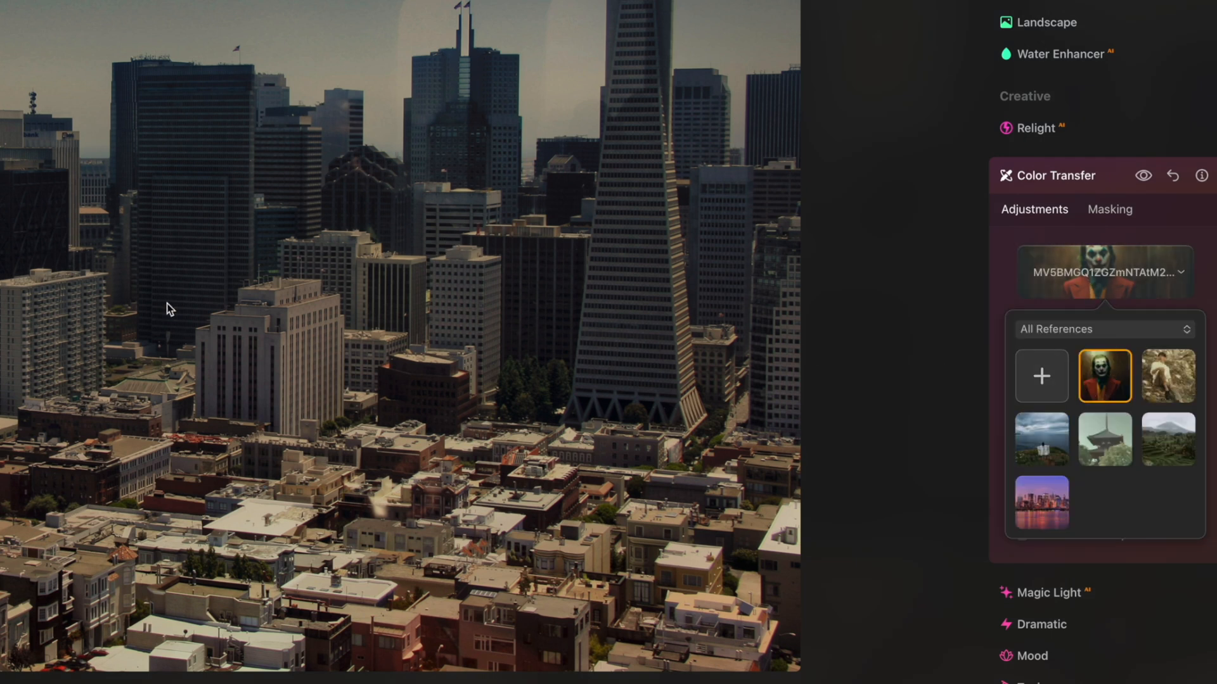
scroll(972, 328, down, 1)
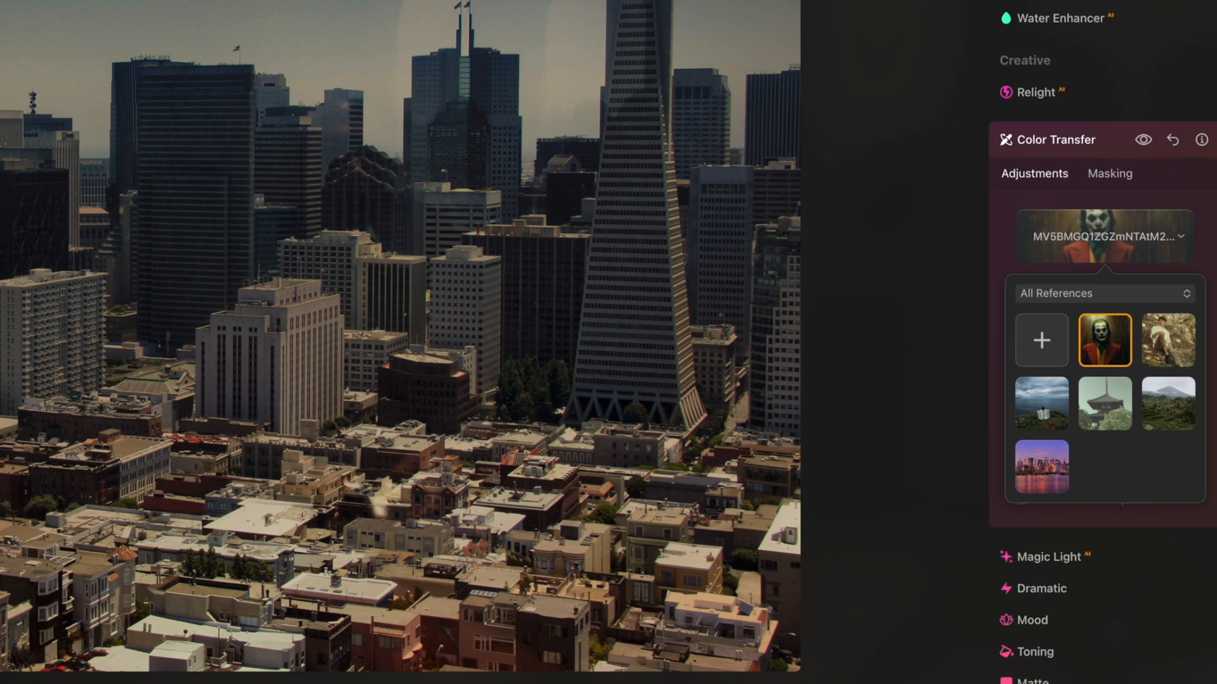
scroll(1033, 89, up, 6)
scroll(1027, 56, down, 4)
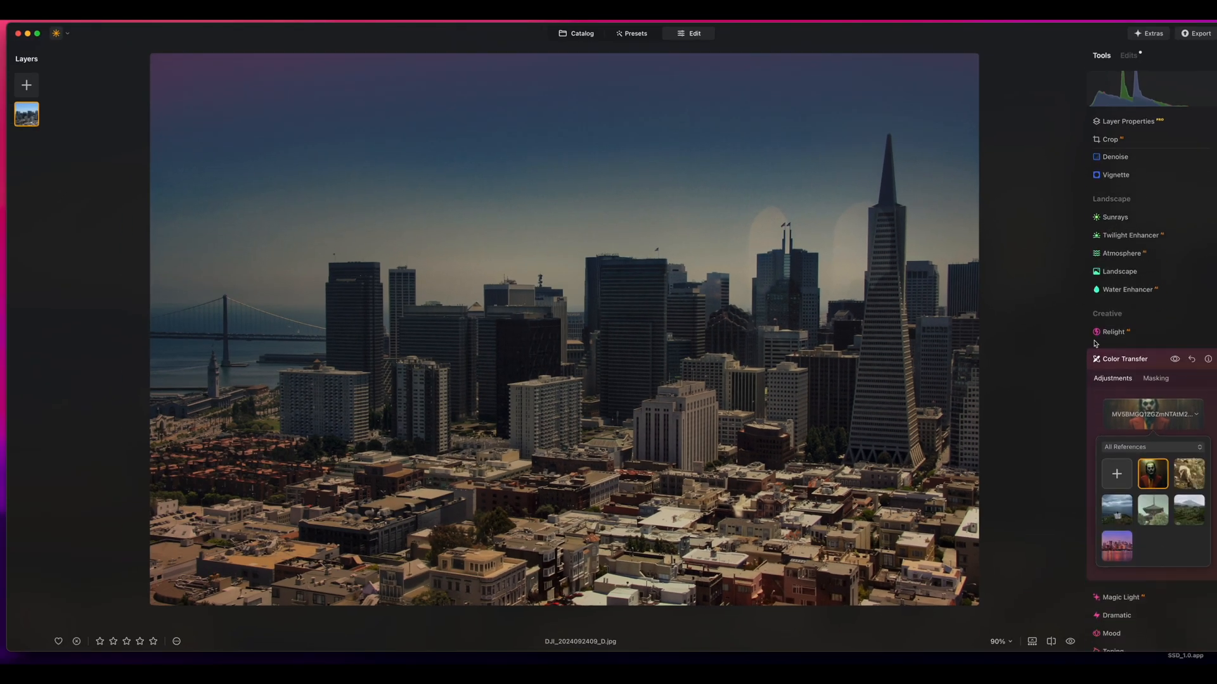
click(1072, 347)
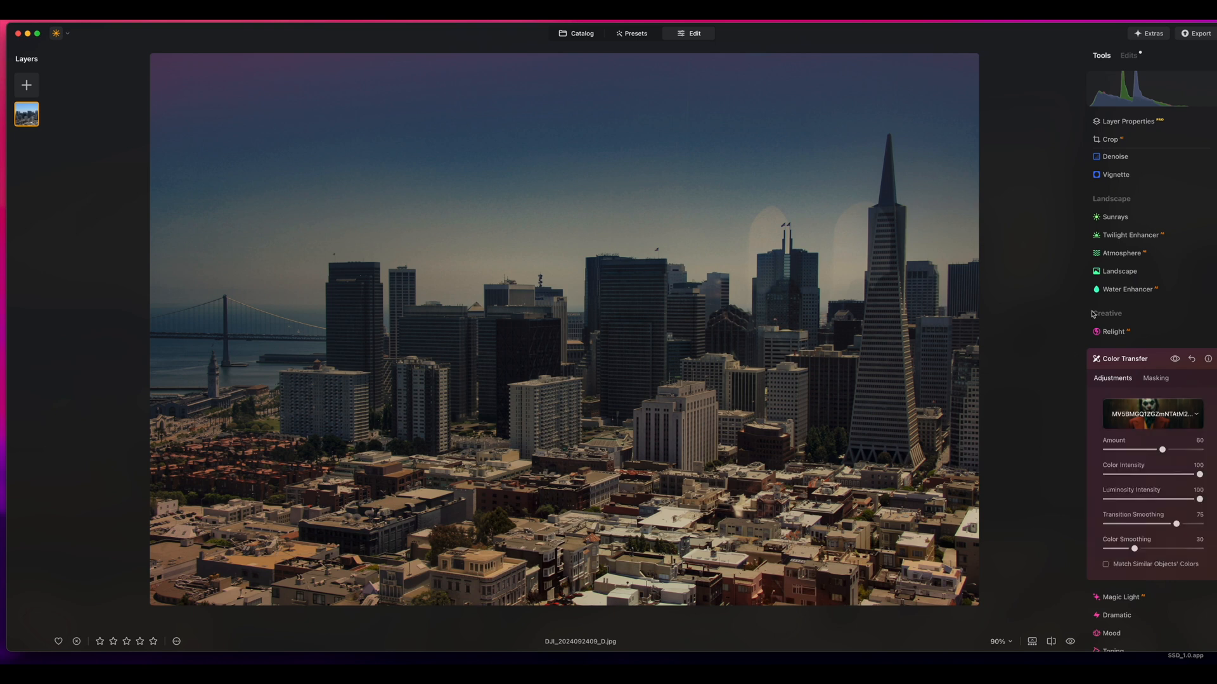
Set the Atmosphere mode to Layered Fog on the city skyline photo
click(1112, 257)
click(1141, 305)
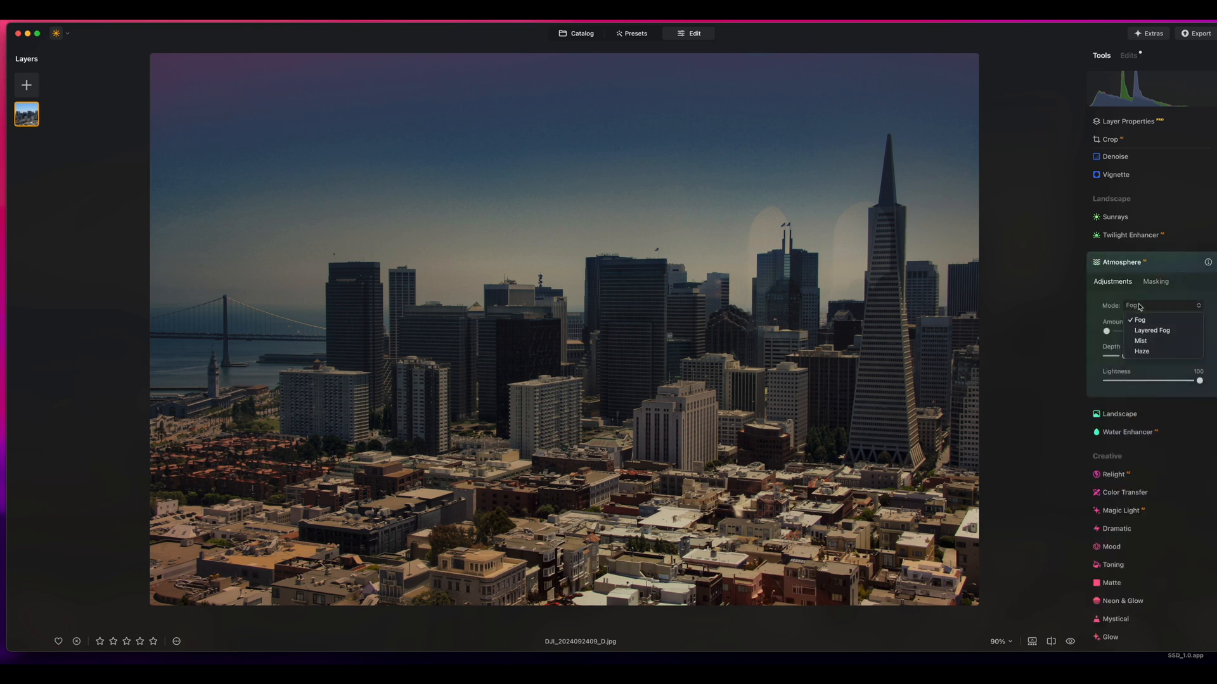
click(1126, 328)
click(1147, 306)
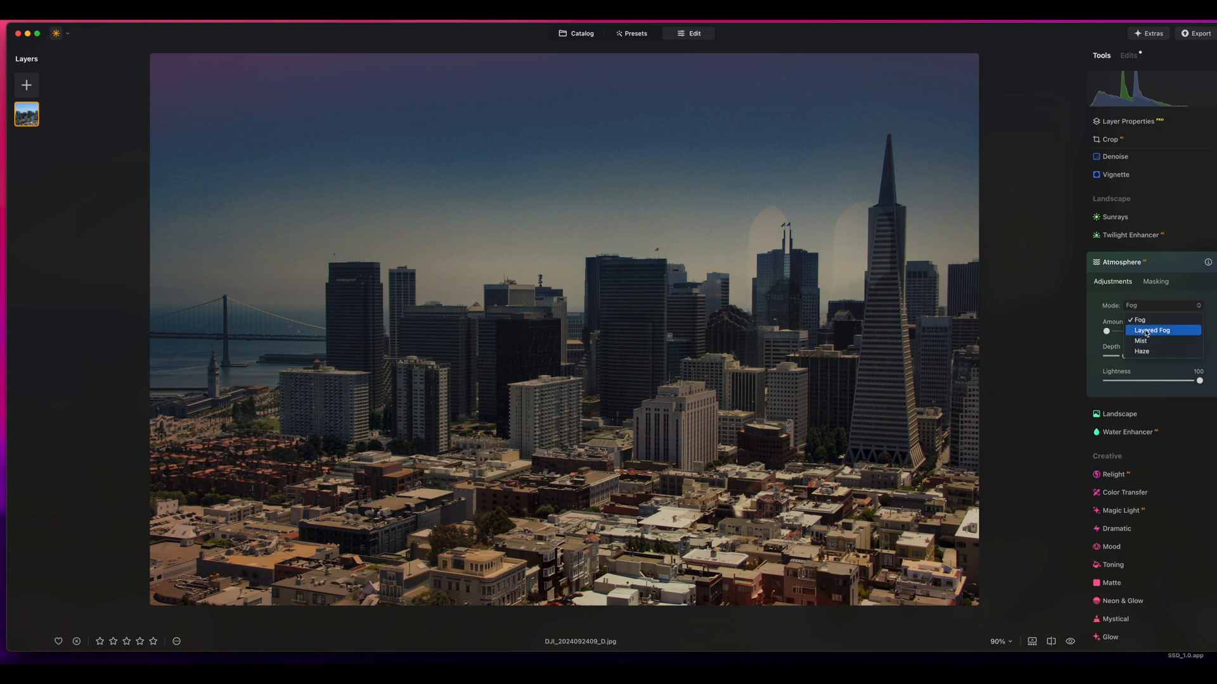
click(1138, 328)
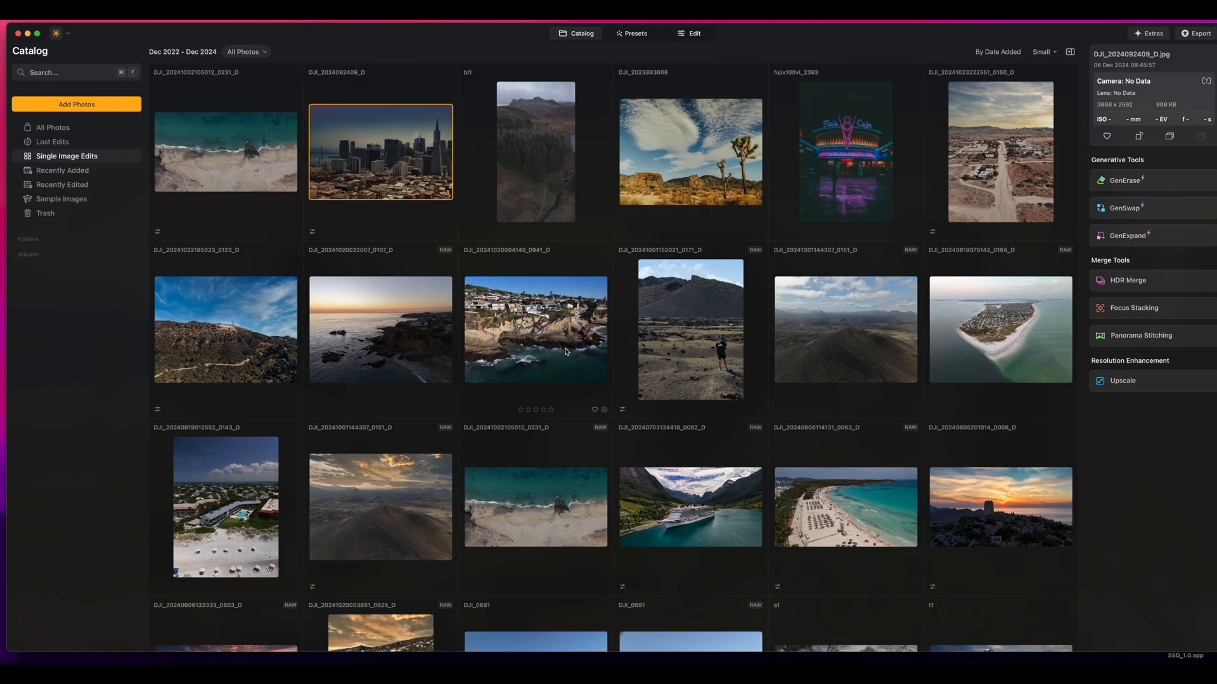
Open the coastal cliff photo for editing and set its Enhance Accent to 50
double_click(566, 351)
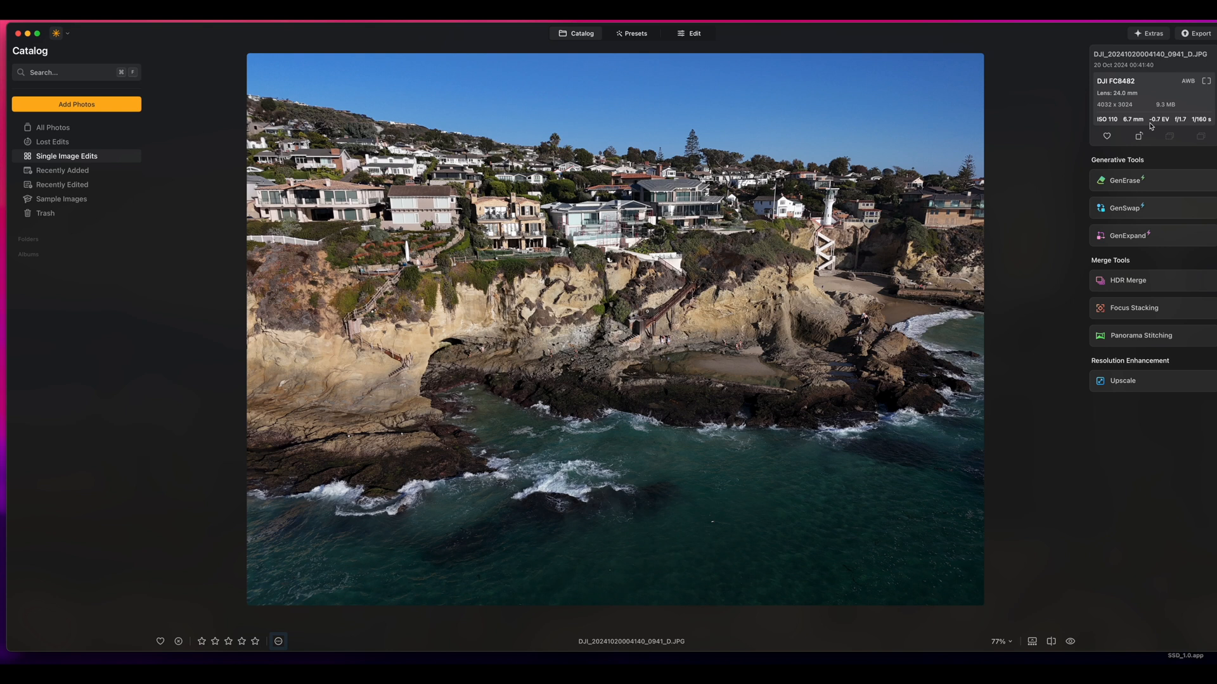
click(690, 33)
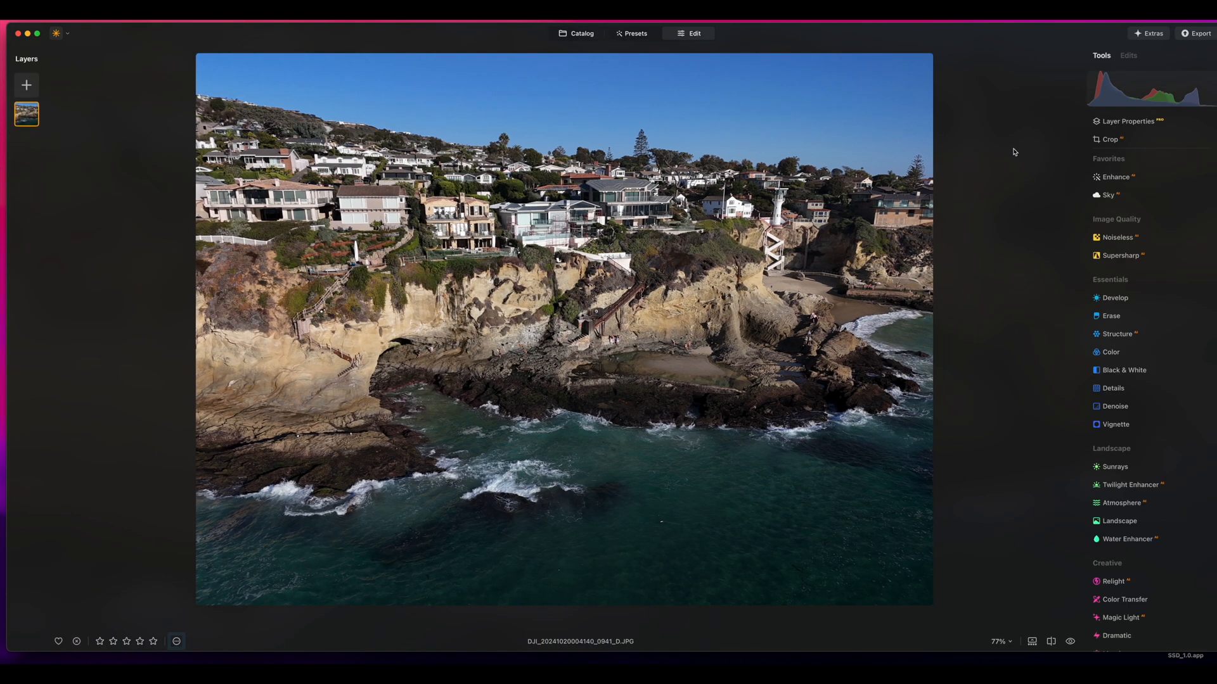
click(1172, 176)
drag(1106, 238, 1144, 242)
Strengthen the sea in the coastal photo with Water Enhancer, adjusting Amount to about 20 and Blue to about 57
scroll(1148, 273, down, 5)
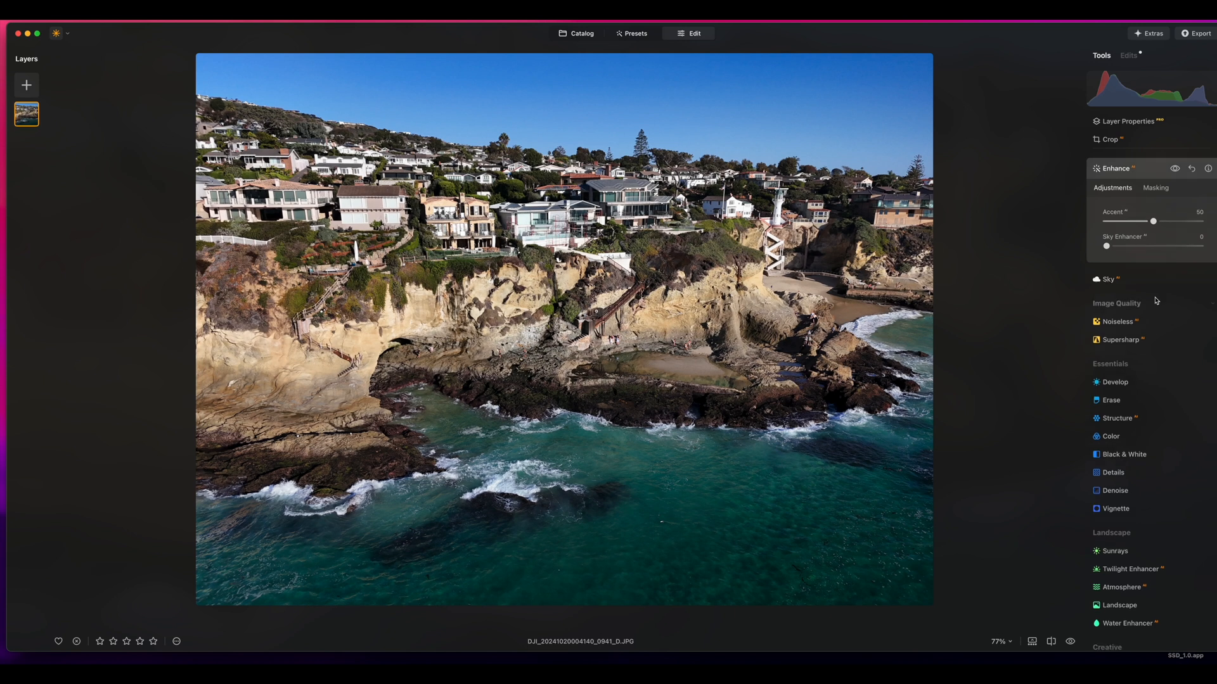
click(1127, 457)
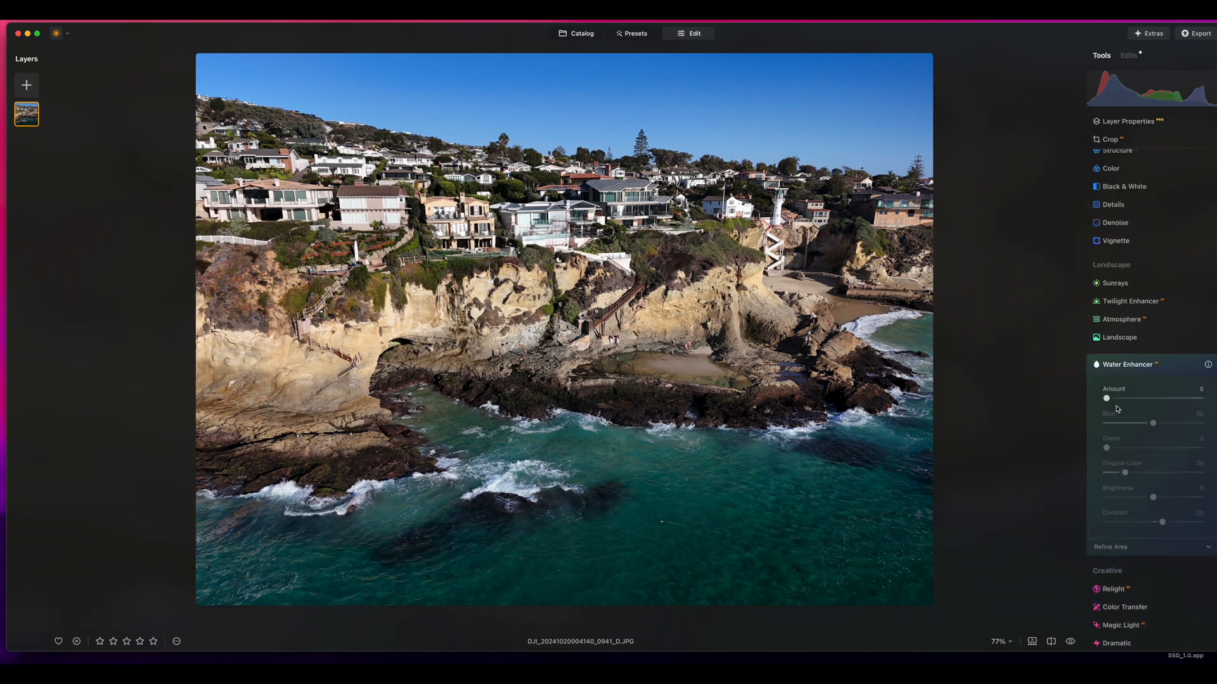
drag(1107, 398, 1155, 425)
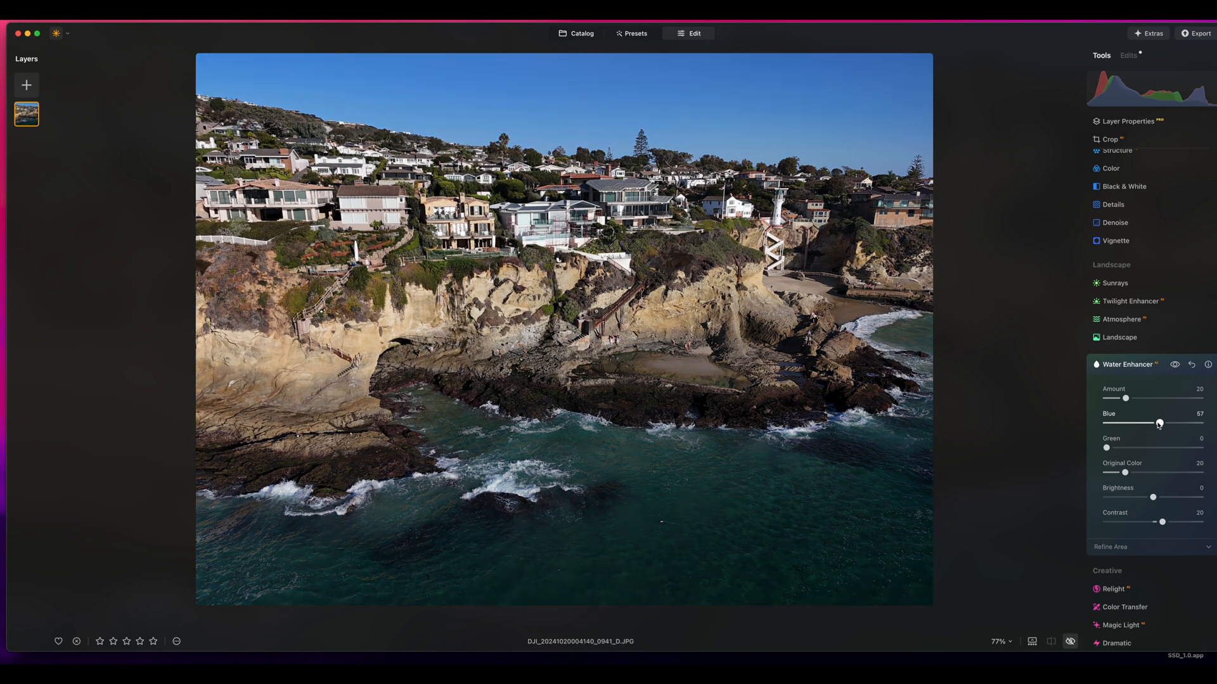
mouse_move(1158, 424)
mouse_down()
mouse_move(1169, 424)
mouse_move(1105, 424)
mouse_move(1185, 425)
mouse_move(1106, 424)
mouse_move(1150, 398)
mouse_up()
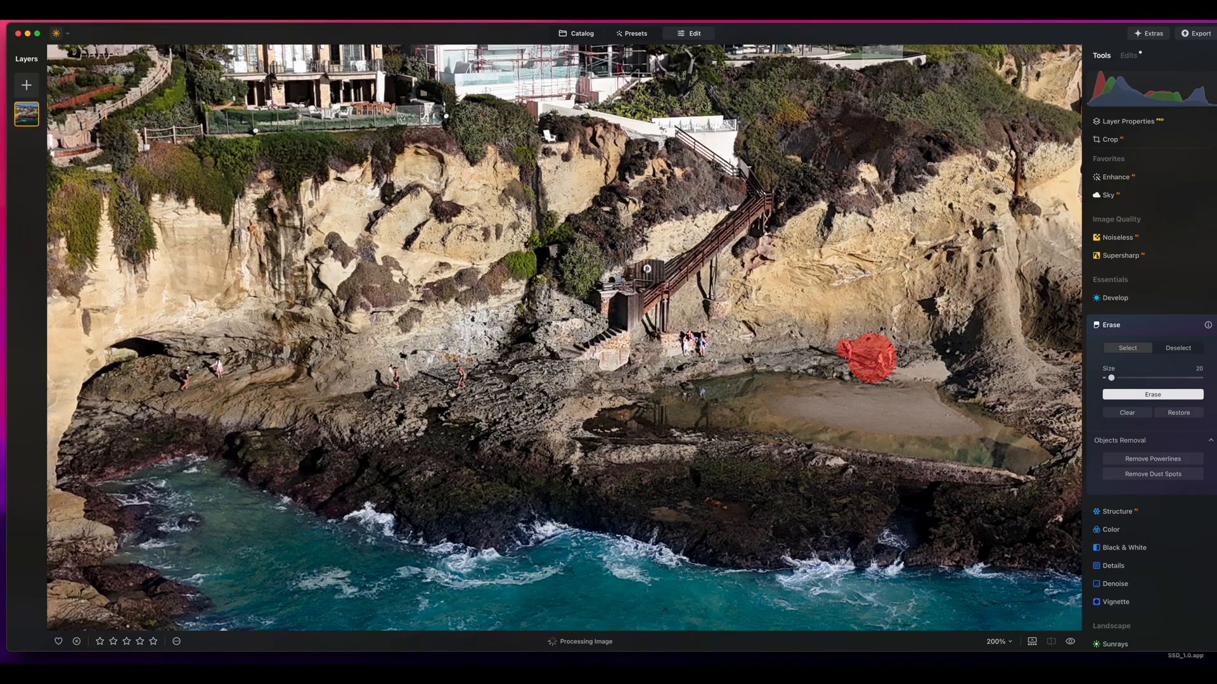
Mark the people at the foot of the cliff stairs and beside the tidal pool, and erase them
drag(700, 337, 685, 348)
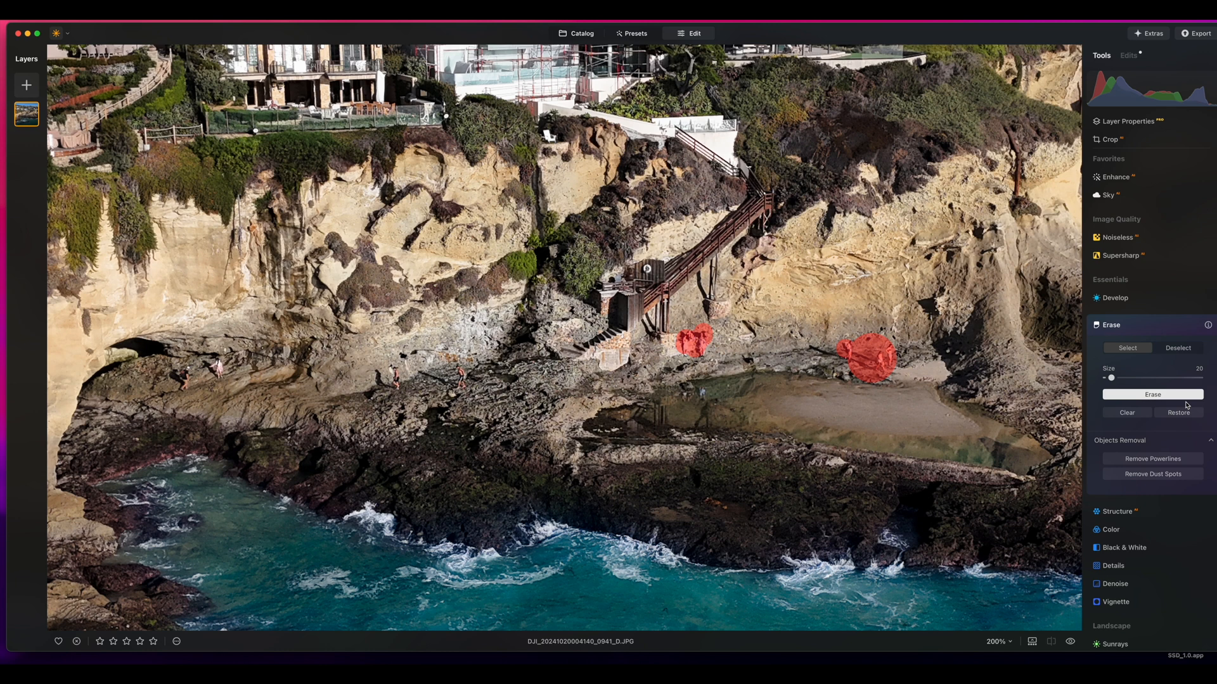
click(1153, 394)
Open the Landscape tool for the neon café photo
scroll(860, 391, down, 2)
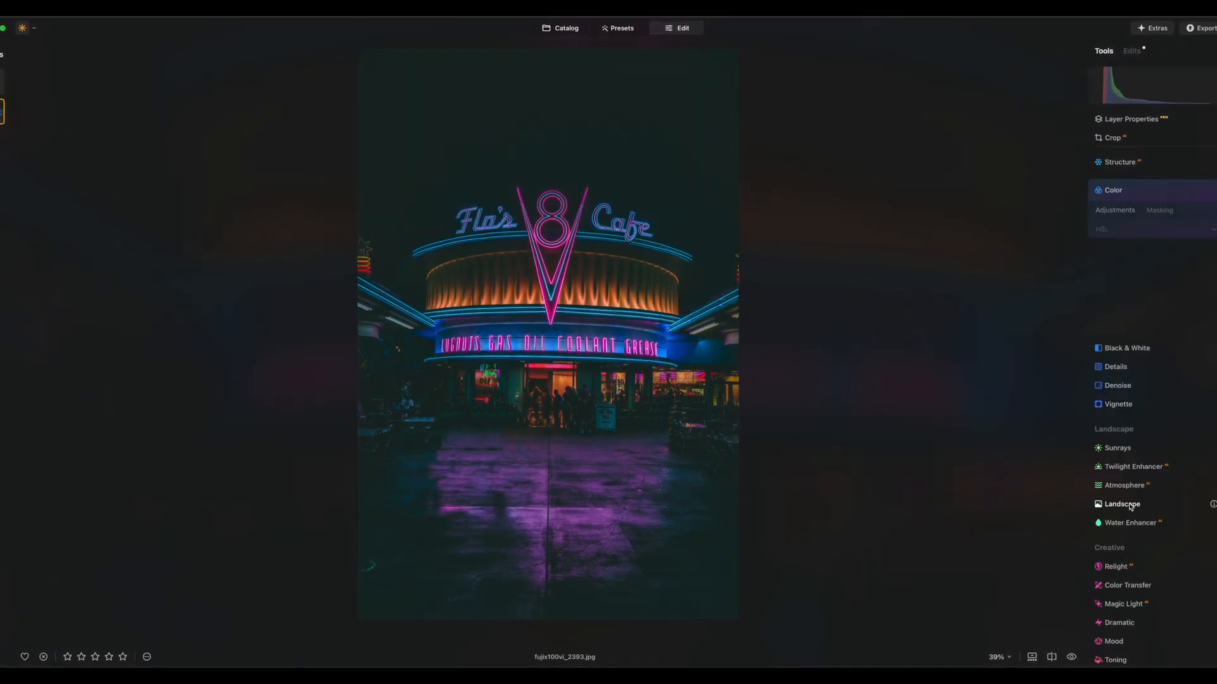
click(1128, 503)
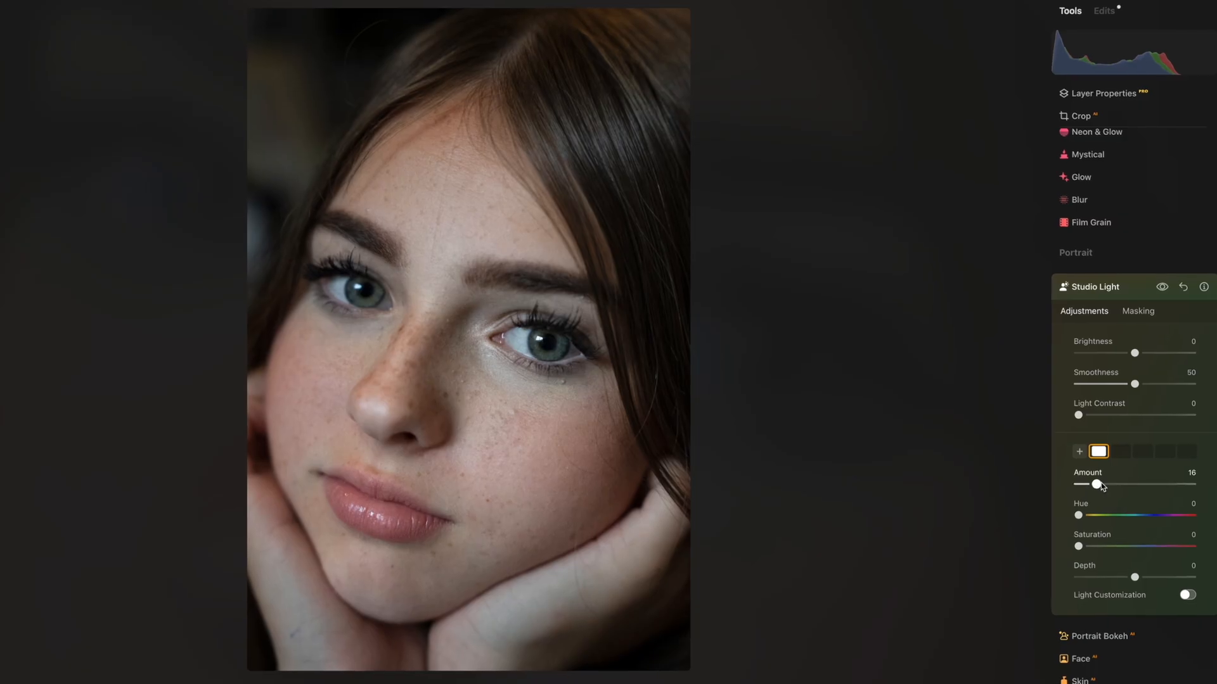
Raise the Studio Light Amount on the close-up portrait
drag(1082, 486, 1130, 484)
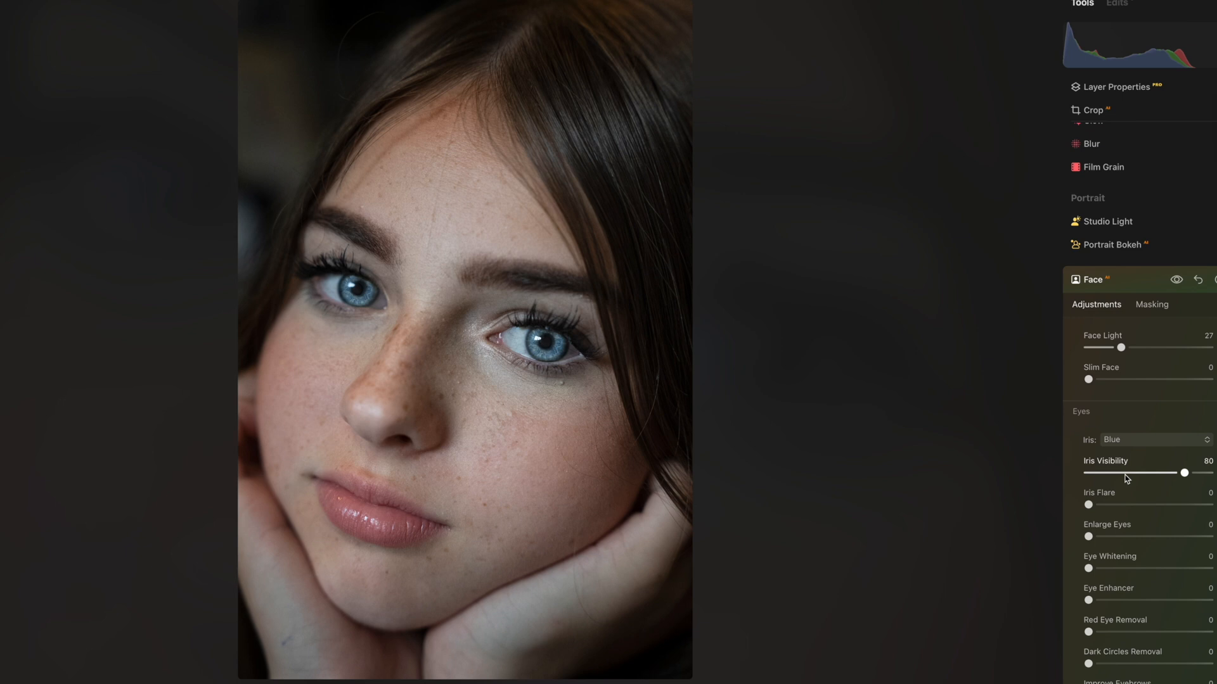
Try the Grey iris colour on the portrait and raise Eye Whitening in the Face tool
click(1147, 440)
click(1134, 551)
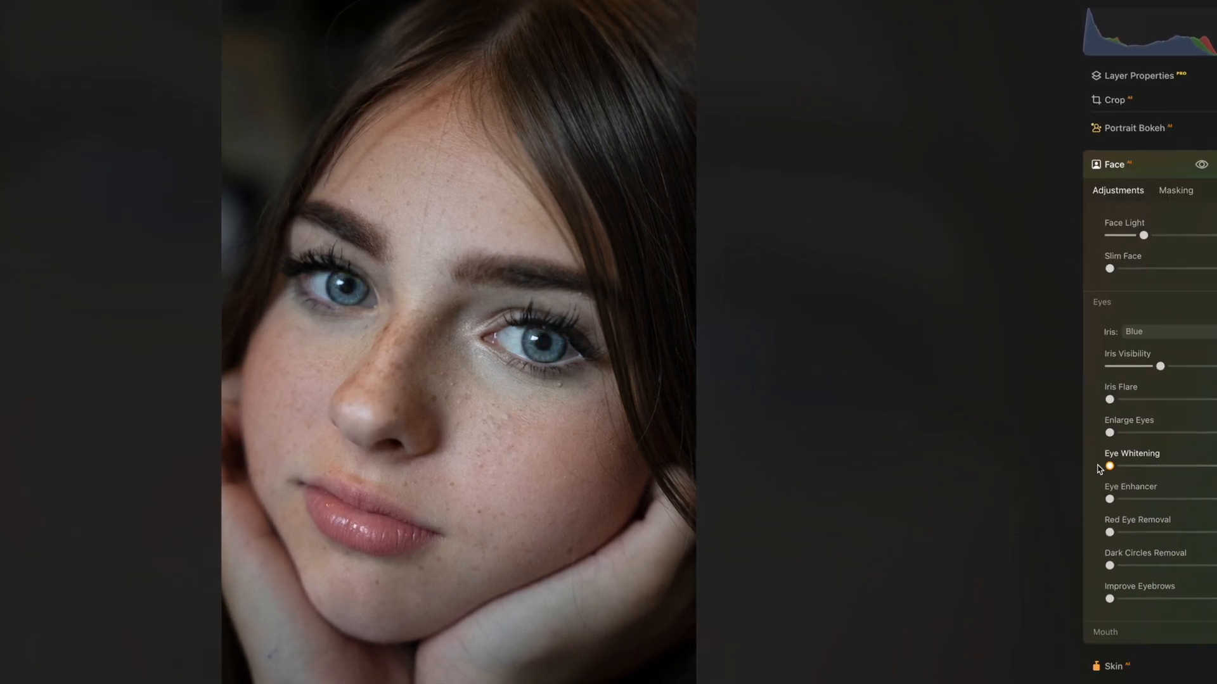
drag(1112, 467, 1168, 467)
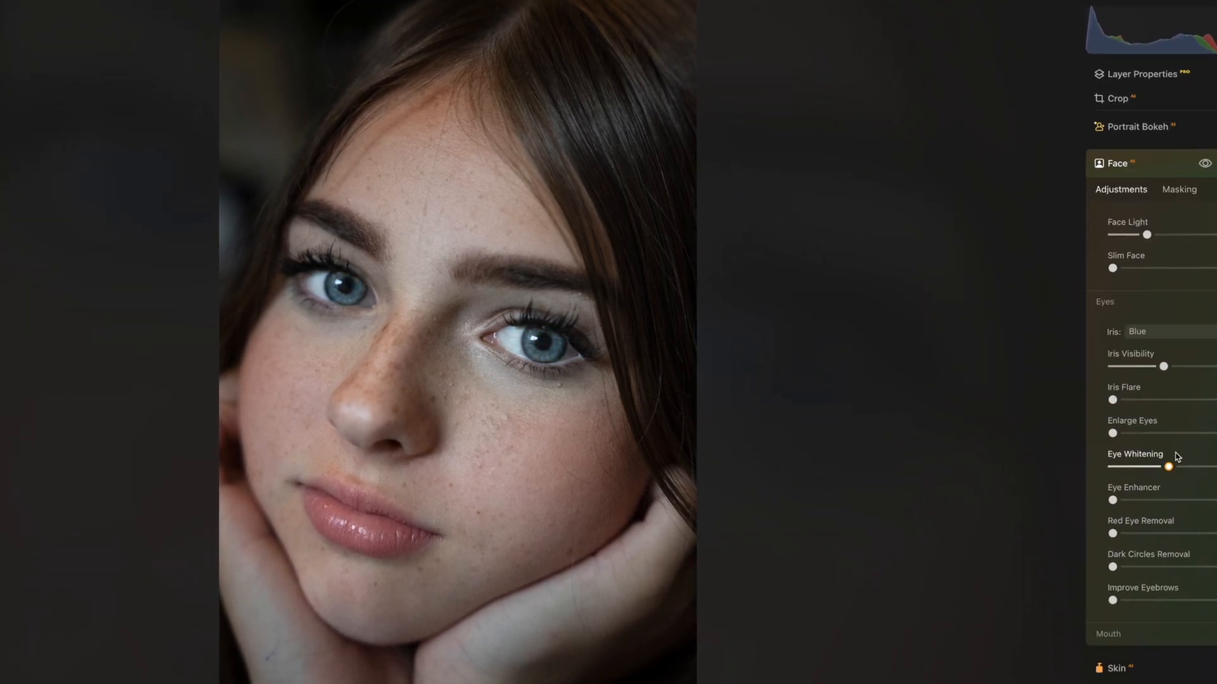